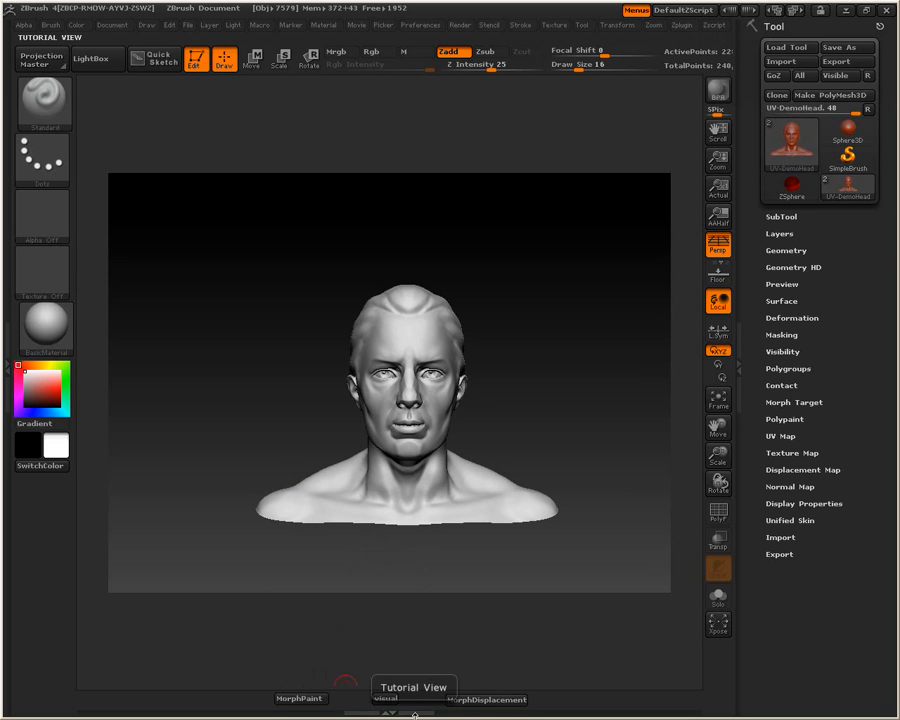
- Examine the MorphPaint plugin's commands and the head's subdivision level in the geometry settings
{"action": "left_click", "coordinate": [682, 26]}
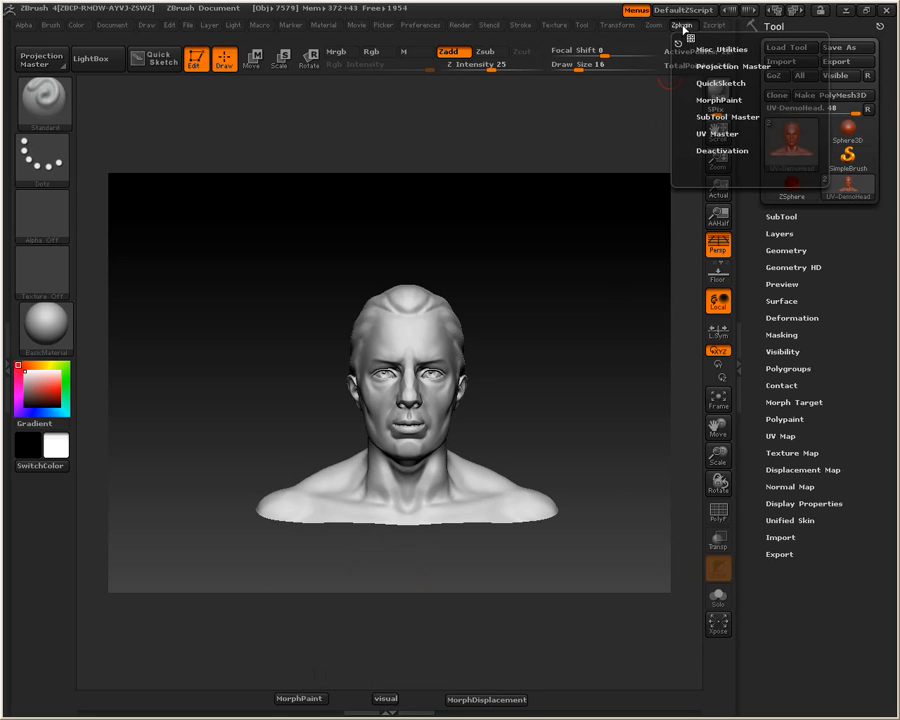
{"action": "left_click", "coordinate": [718, 100]}
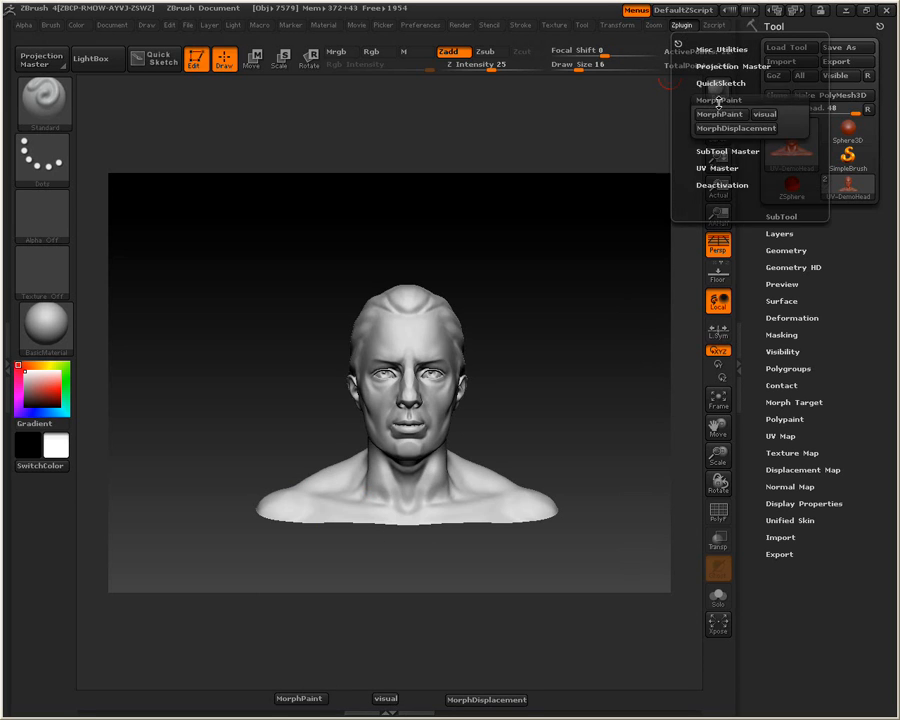
{"action": "left_click", "coordinate": [718, 100]}
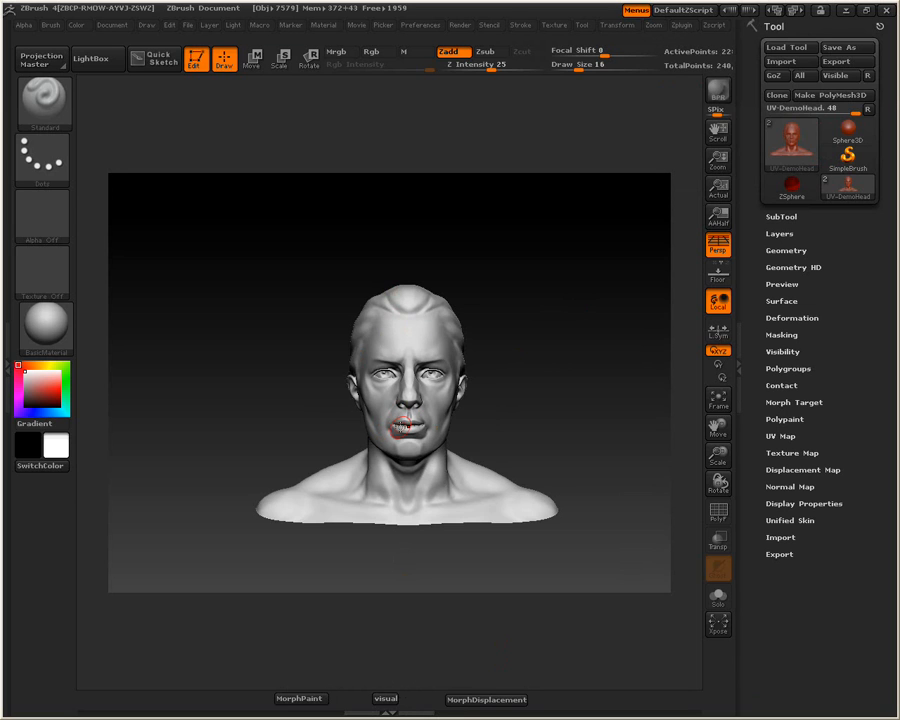
{"action": "left_click", "coordinate": [683, 27]}
{"action": "left_click", "coordinate": [714, 25]}
{"action": "left_click", "coordinate": [791, 250]}
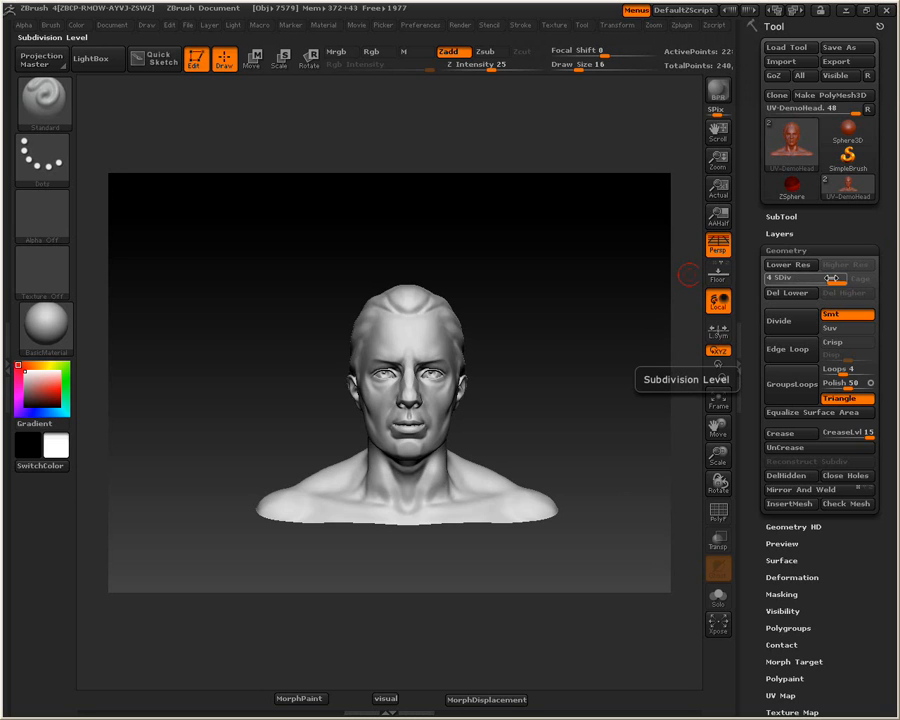
{"action": "left_click", "coordinate": [790, 250]}
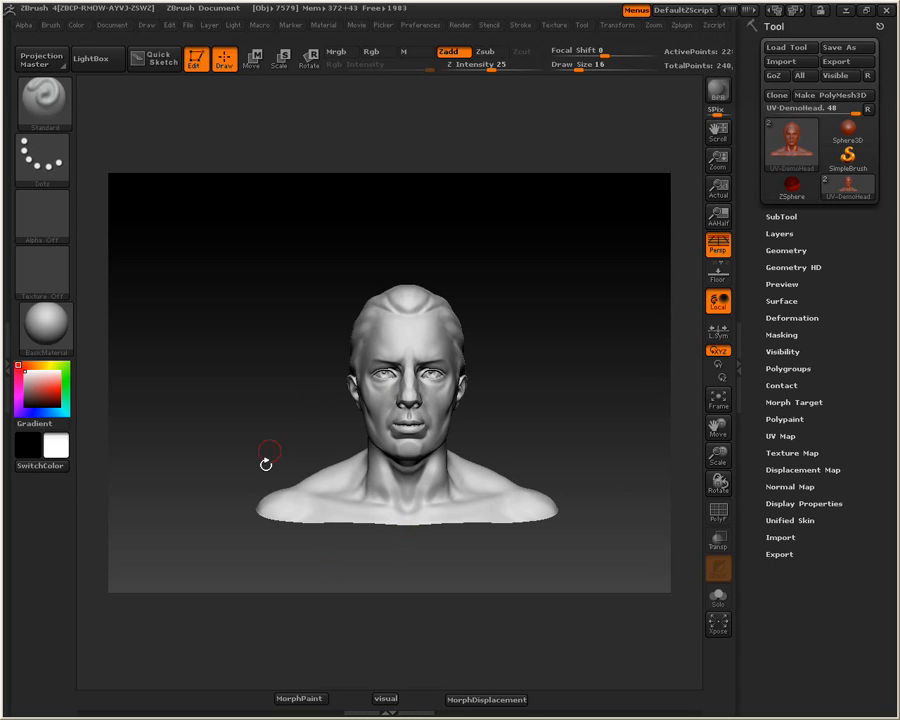
- Flatten the head to its UV layout with MorphPaint, isolate it in Solo mode, and morph it back
{"action": "left_click", "coordinate": [289, 700]}
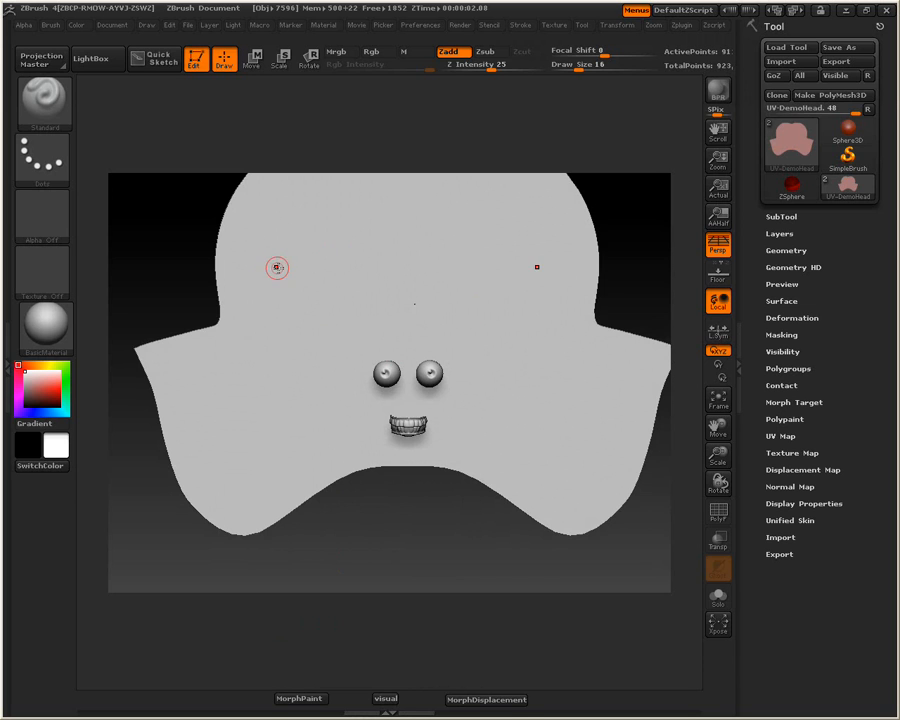
{"action": "left_click", "coordinate": [719, 598]}
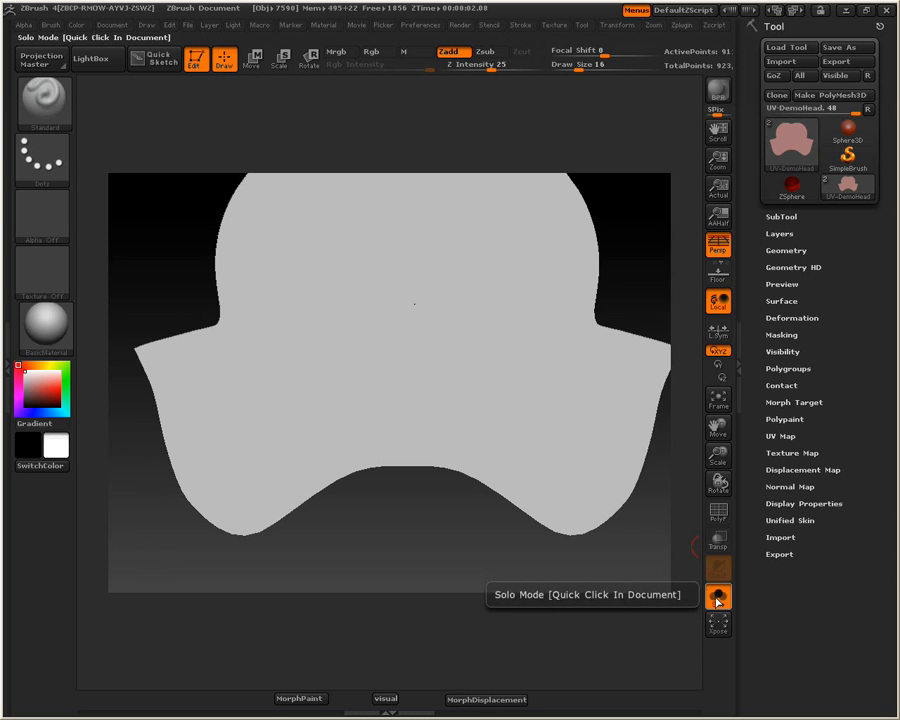
{"action": "left_click", "coordinate": [302, 699]}
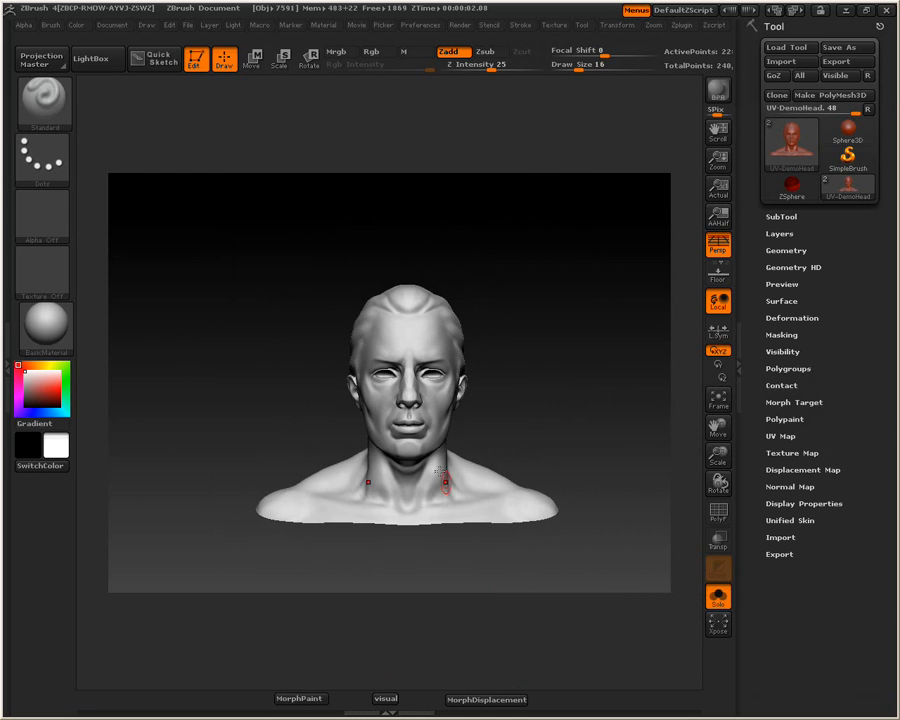
- Turn on Rgb painting and morph the isolated head to its flat UV layout and back with MorphDisplacement
{"action": "left_click", "coordinate": [373, 52]}
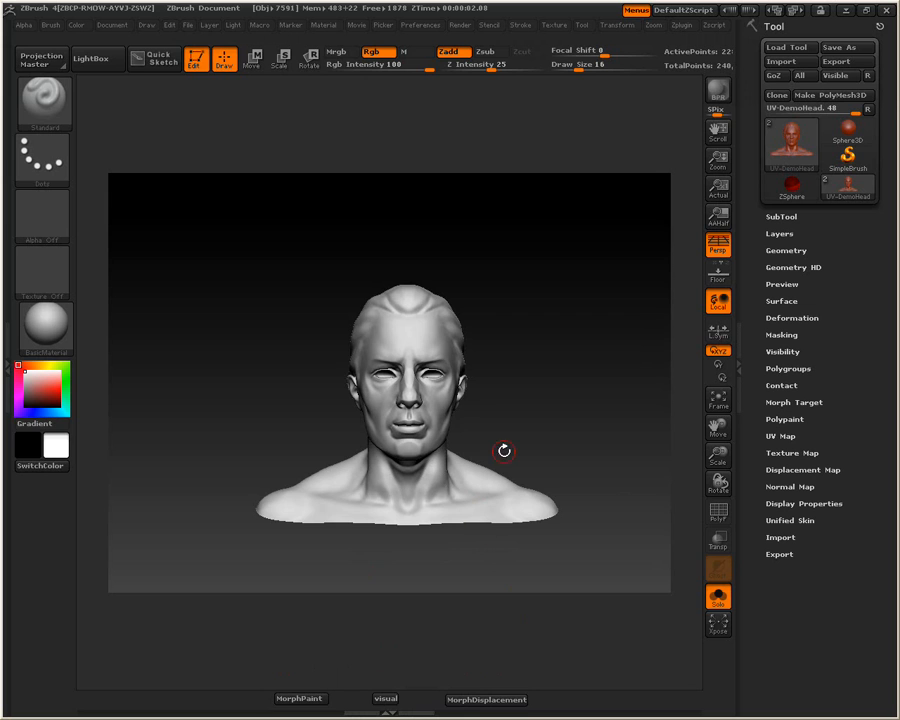
{"action": "left_click", "coordinate": [495, 700]}
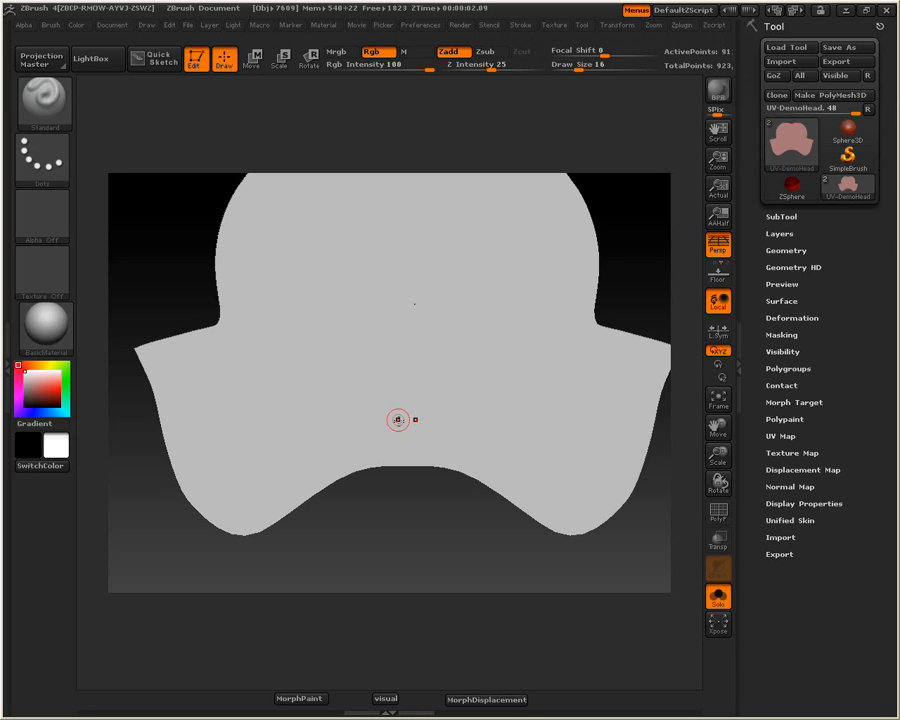
{"action": "left_click", "coordinate": [474, 701]}
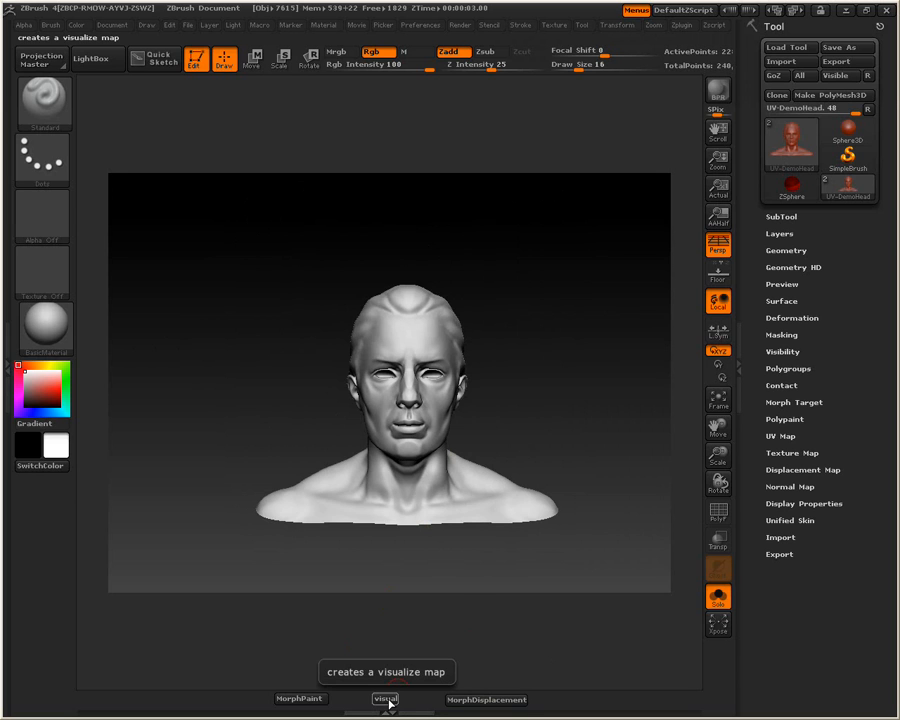
- Set the head's UV map size to 2048
{"action": "left_click", "coordinate": [799, 452]}
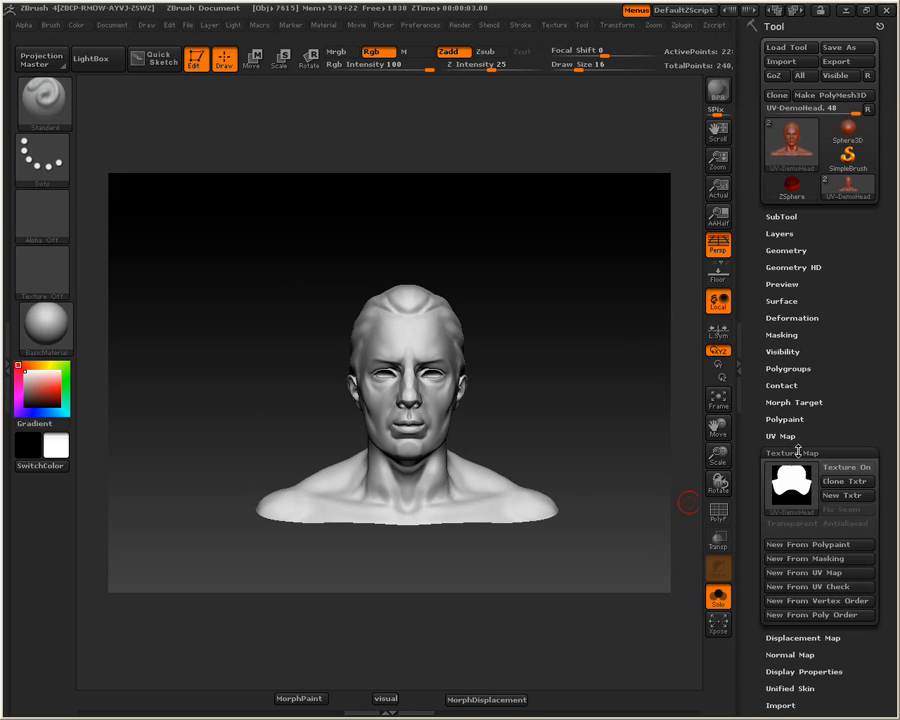
{"action": "left_click", "coordinate": [798, 452]}
{"action": "left_click", "coordinate": [785, 435]}
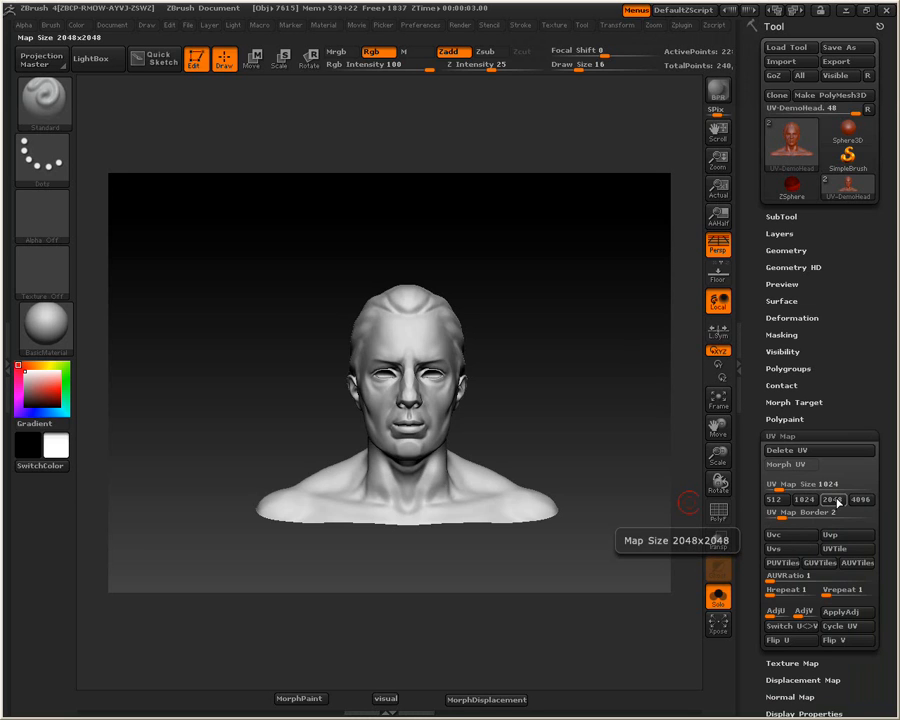
{"action": "left_click", "coordinate": [836, 501]}
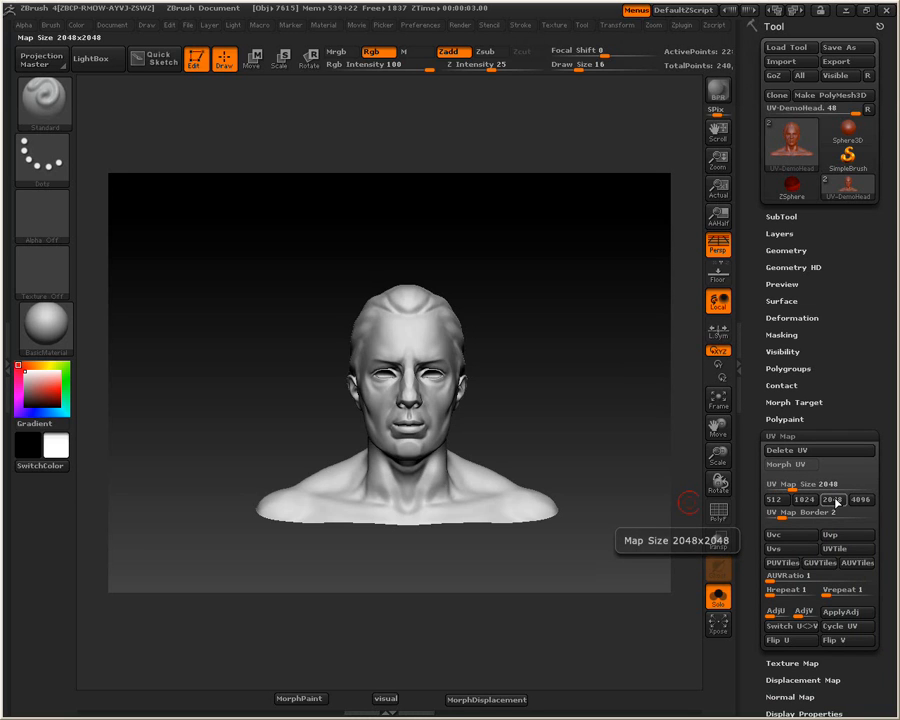
{"action": "left_click", "coordinate": [785, 436]}
- Create a visualize map for the head and preview its texture map
{"action": "left_click", "coordinate": [785, 451]}
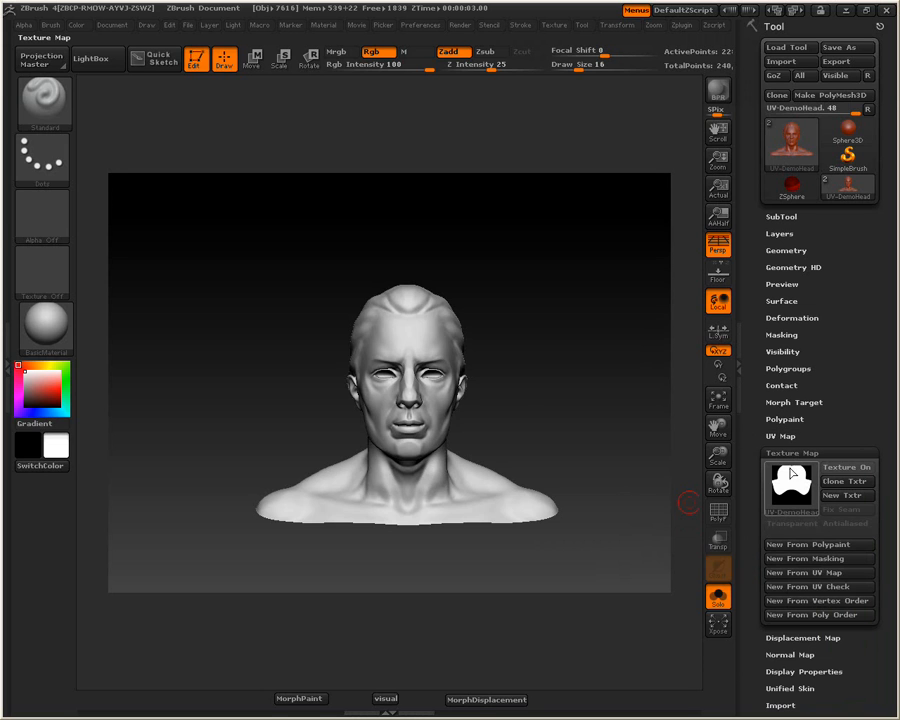
{"action": "mouse_move", "coordinate": [792, 483]}
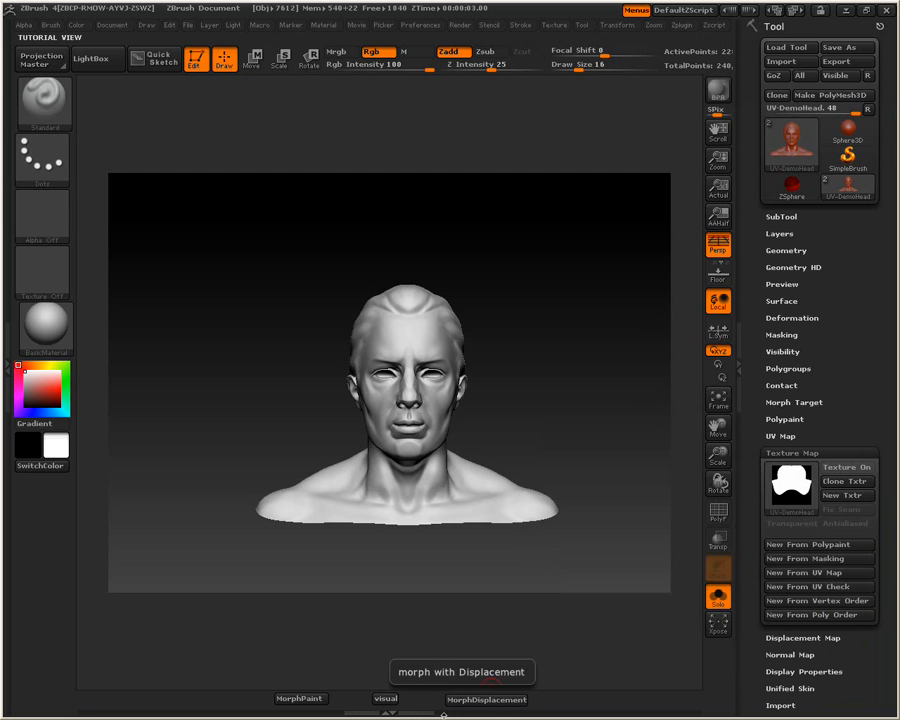
{"action": "left_click", "coordinate": [386, 699]}
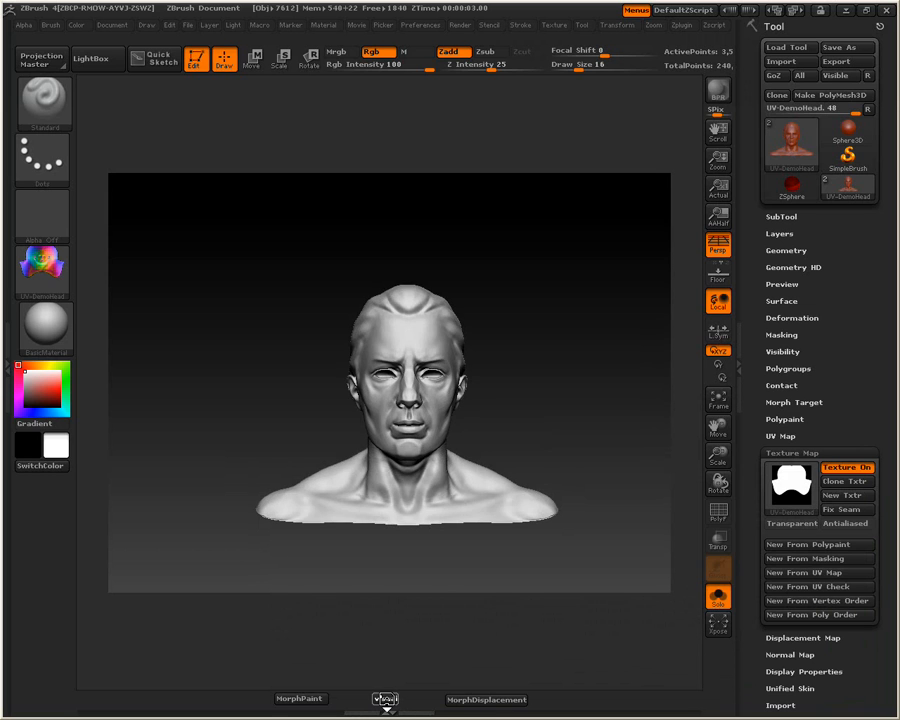
{"action": "mouse_move", "coordinate": [797, 490]}
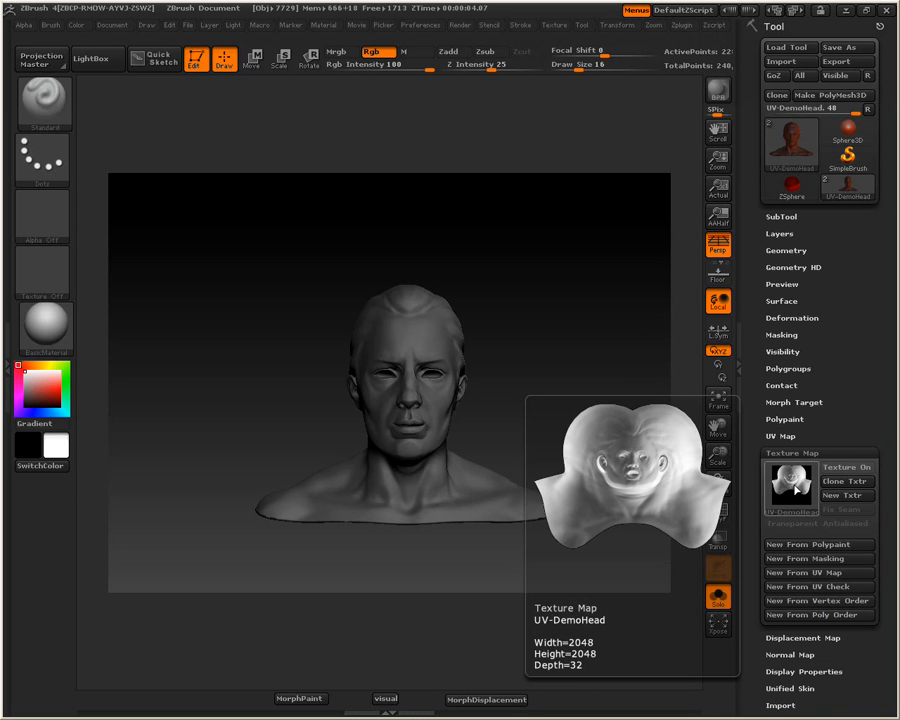
- Select the eyes_1 subtool in place of the head, isolate it in Solo mode, and create its visualize map
{"action": "left_click", "coordinate": [721, 600]}
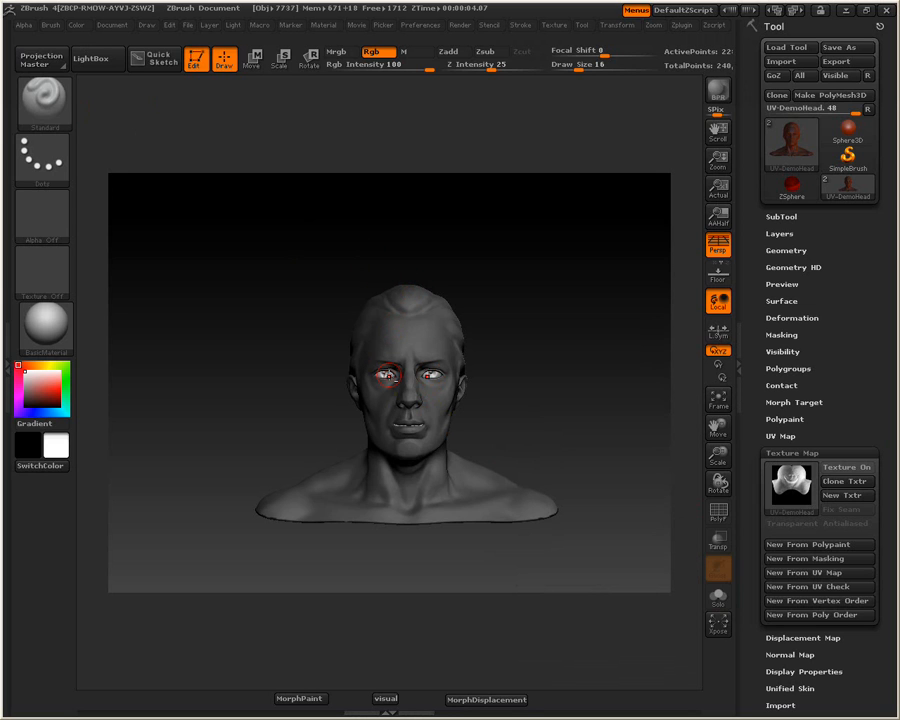
{"action": "left_click", "coordinate": [388, 375], "text": "alt"}
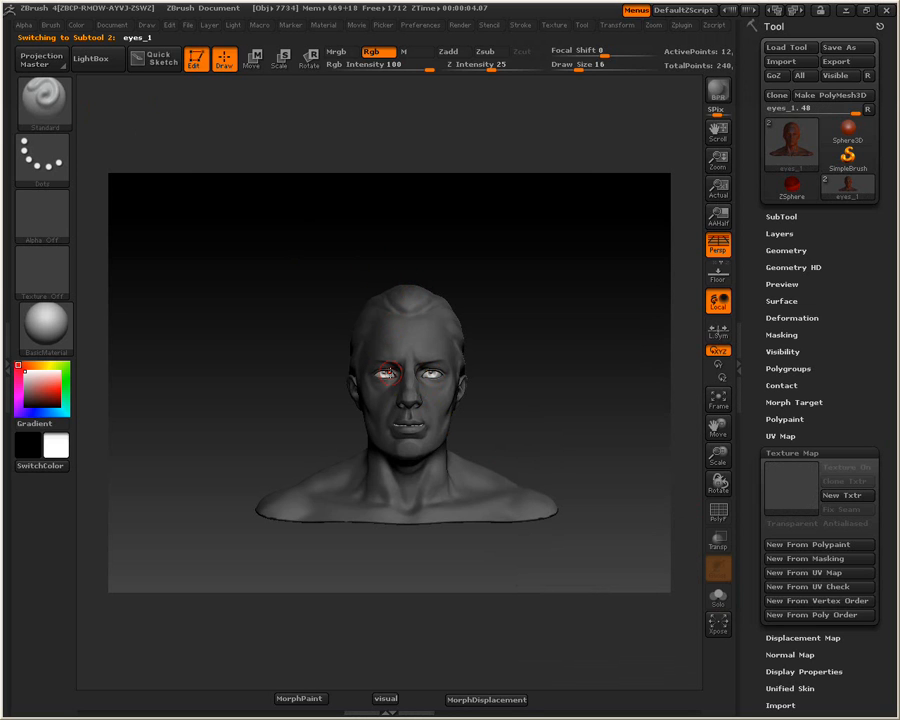
{"action": "left_click", "coordinate": [718, 596]}
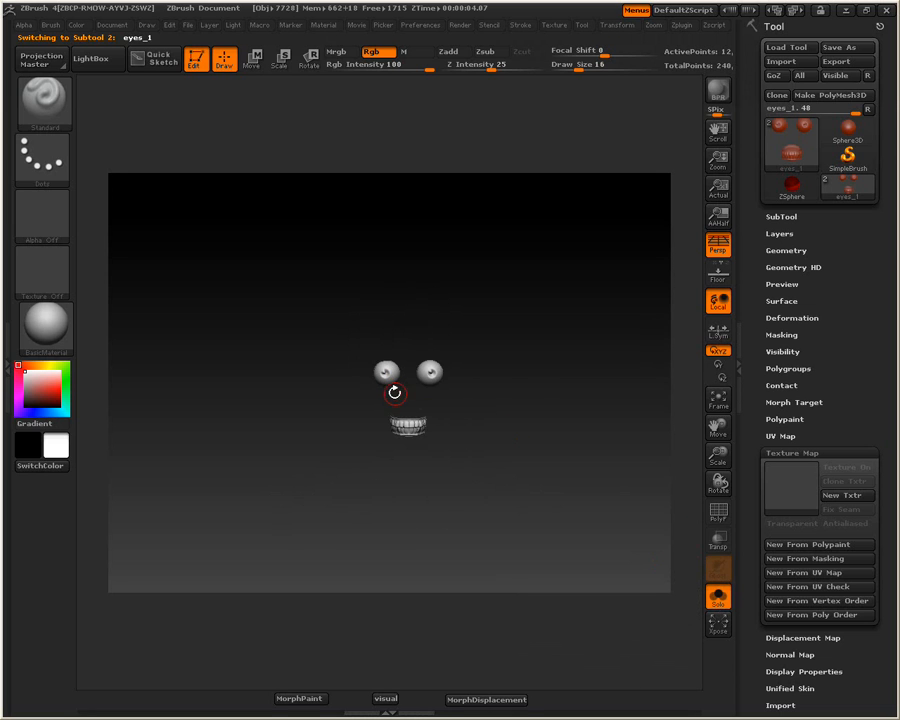
{"action": "left_click", "coordinate": [772, 217]}
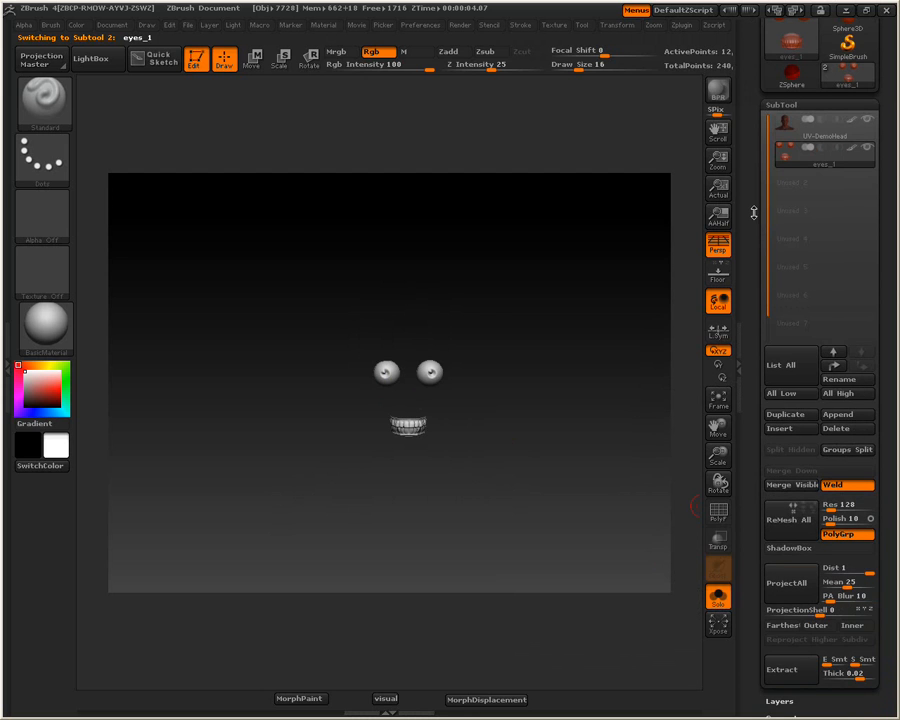
{"action": "left_click_drag", "start_coordinate": [760, 418], "coordinate": [758, 287]}
{"action": "left_click", "coordinate": [782, 217]}
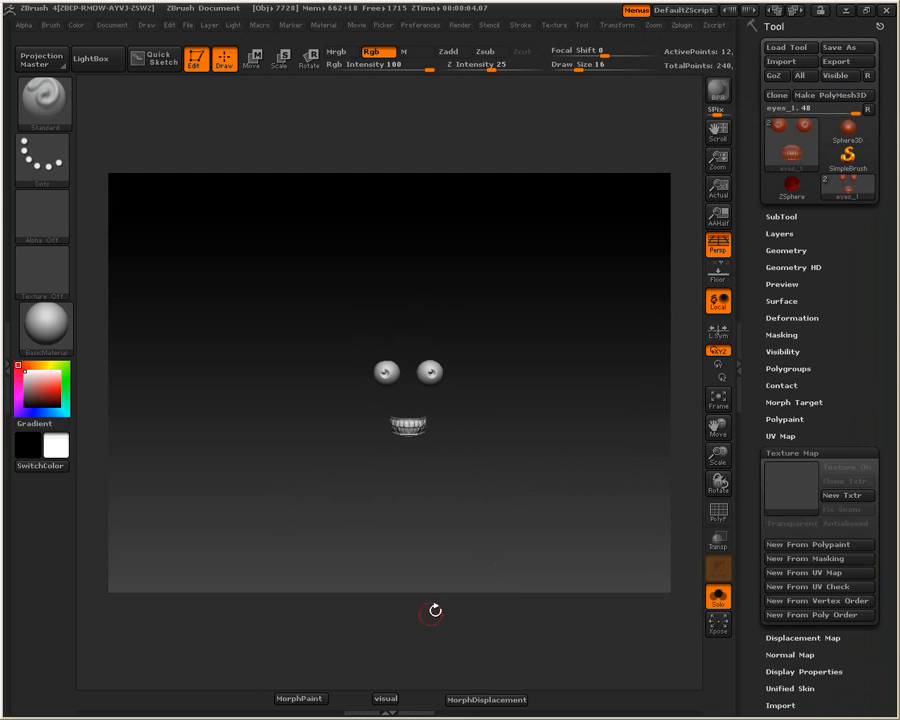
{"action": "left_click", "coordinate": [385, 698]}
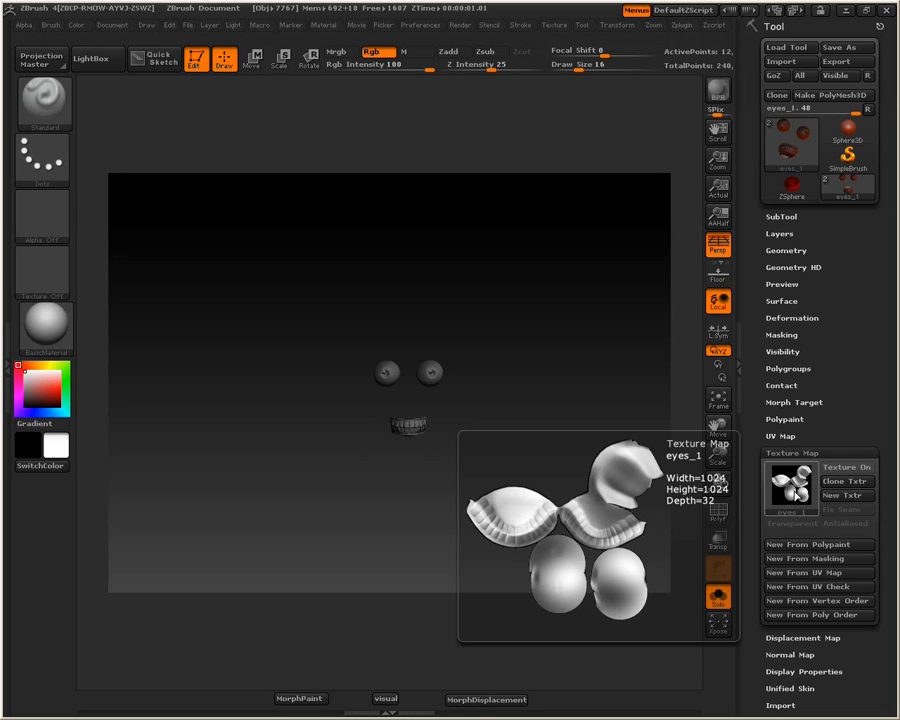
- Set the eyes_1 subtool's UV map size to 512 and create its visualize map again
{"action": "left_click", "coordinate": [779, 436]}
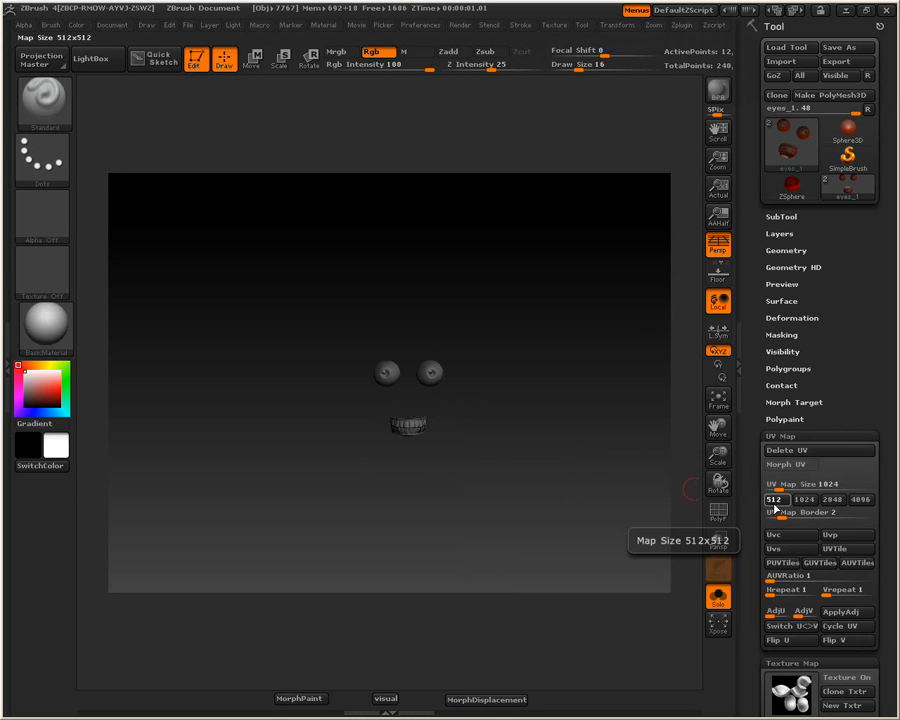
{"action": "left_click_drag", "start_coordinate": [759, 540], "coordinate": [747, 445]}
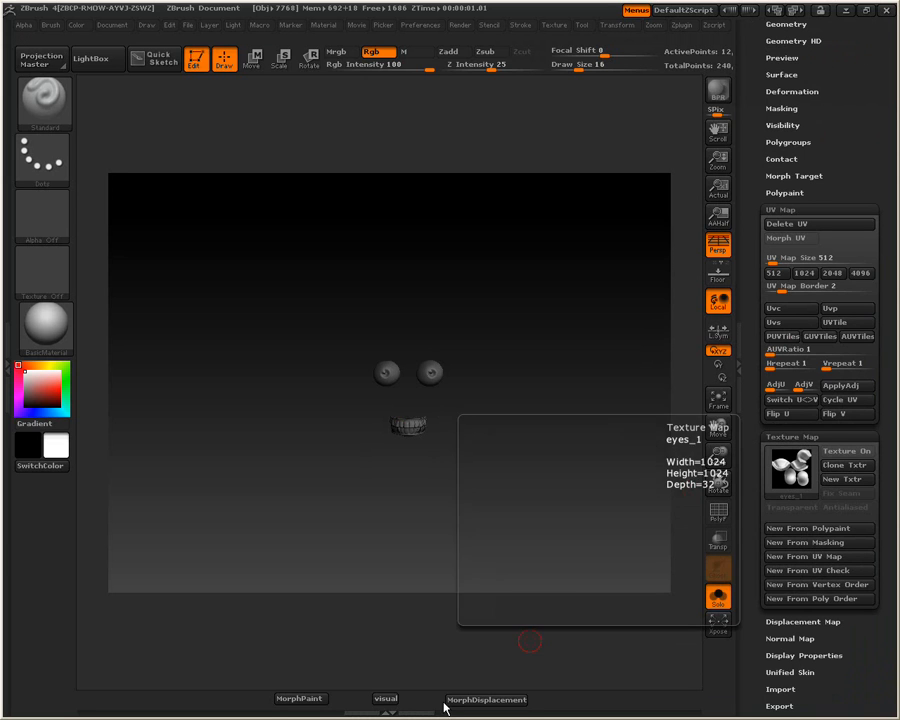
{"action": "left_click", "coordinate": [376, 685]}
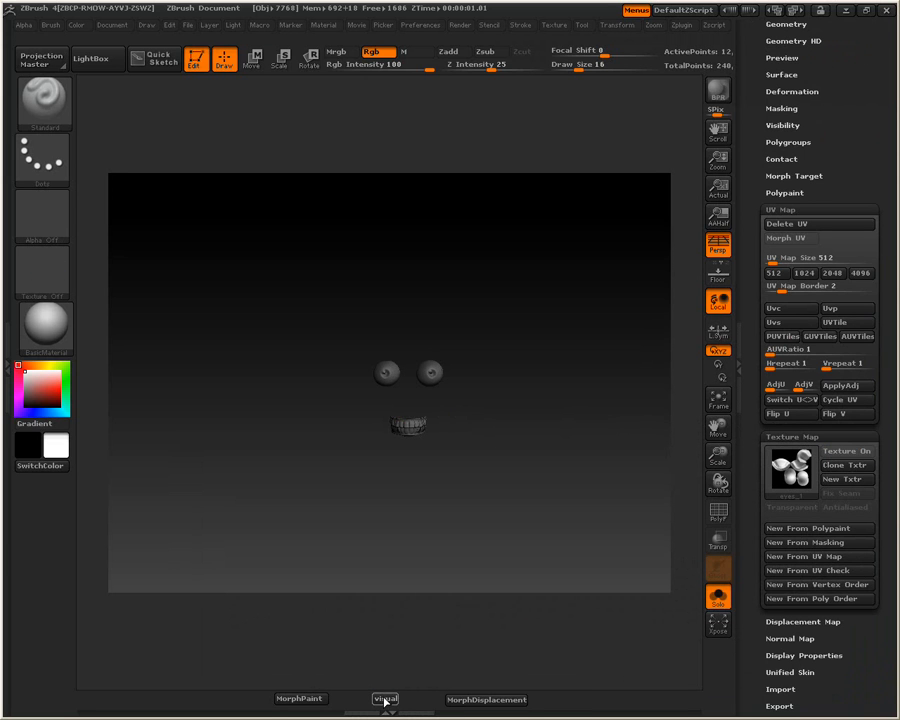
{"action": "mouse_move", "coordinate": [784, 468]}
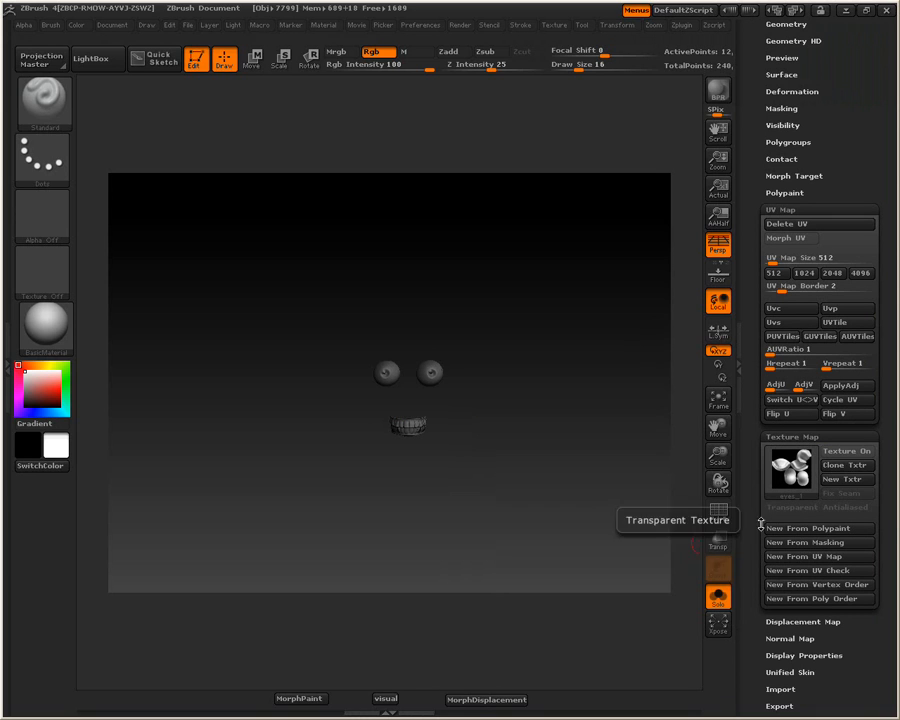
- Show all subtools again, select the UV-DemoHead subtool, and collapse its UV and texture map settings
{"action": "left_click", "coordinate": [720, 597]}
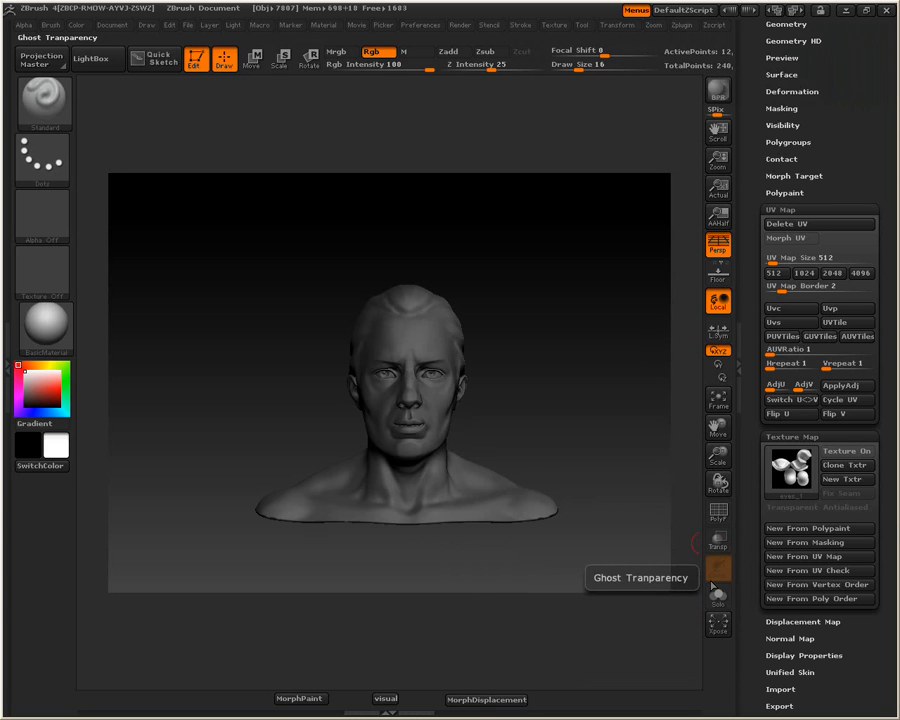
{"action": "left_click", "coordinate": [392, 329], "text": "alt"}
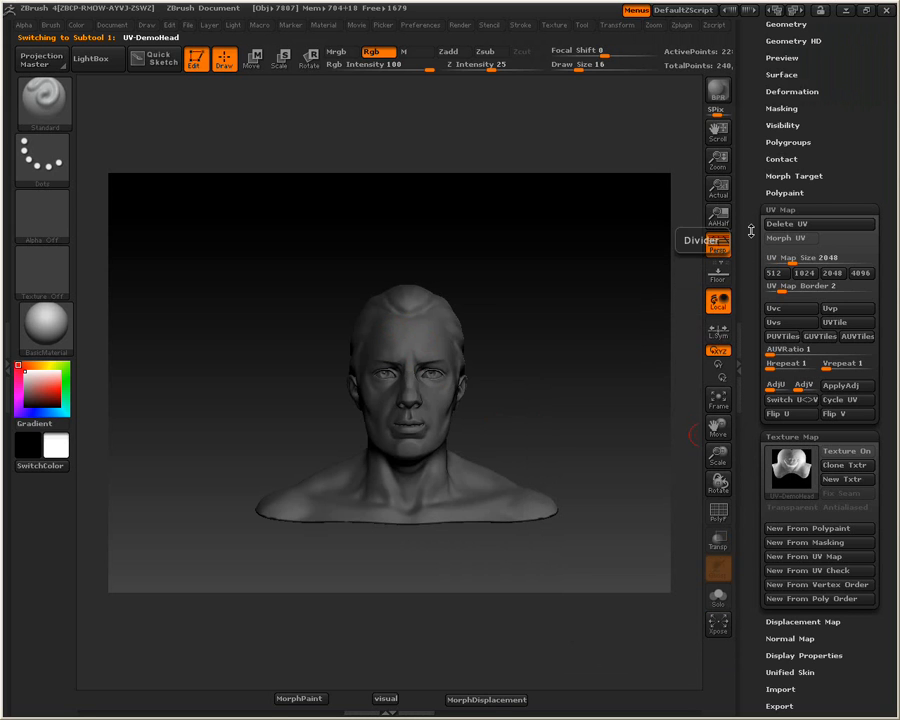
{"action": "left_click", "coordinate": [776, 210]}
{"action": "left_click", "coordinate": [780, 227]}
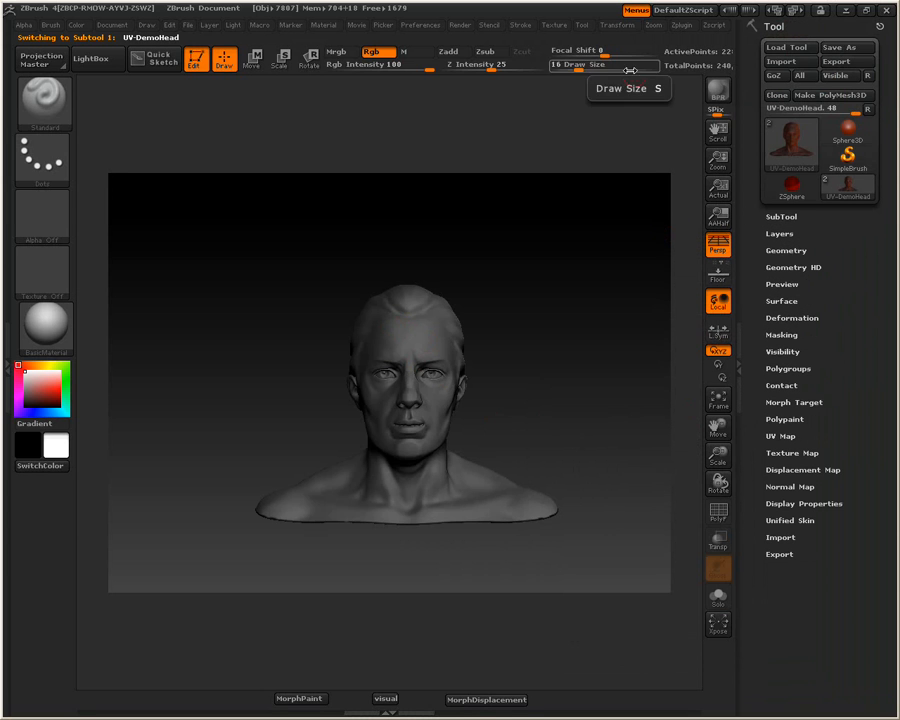
- Change the texture's secondary colour to a lighter grey and regenerate the head's visualize map
{"action": "left_click", "coordinate": [551, 27]}
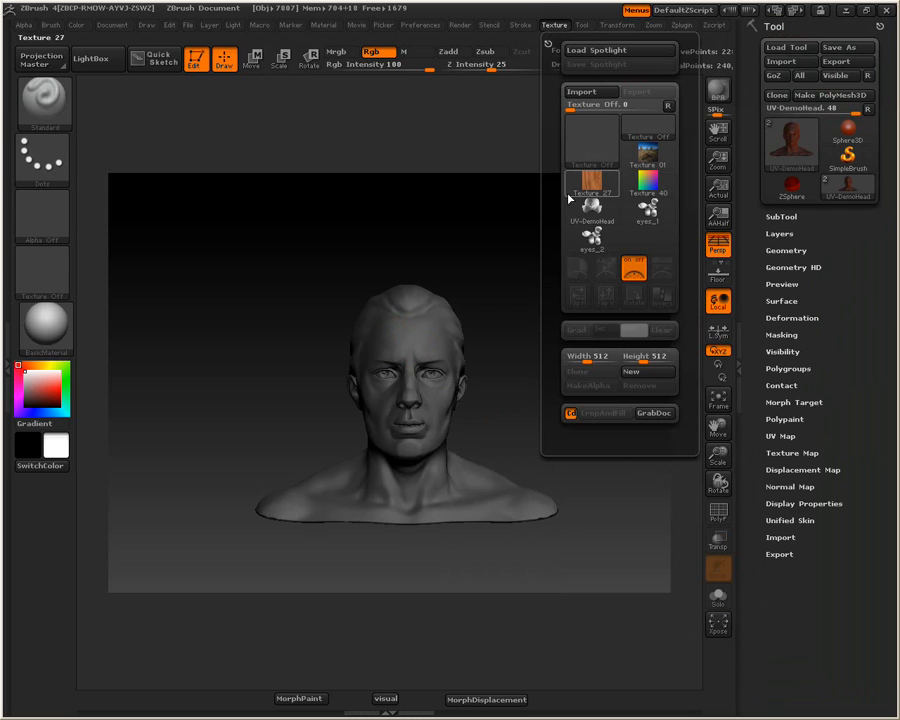
{"action": "left_click", "coordinate": [608, 332]}
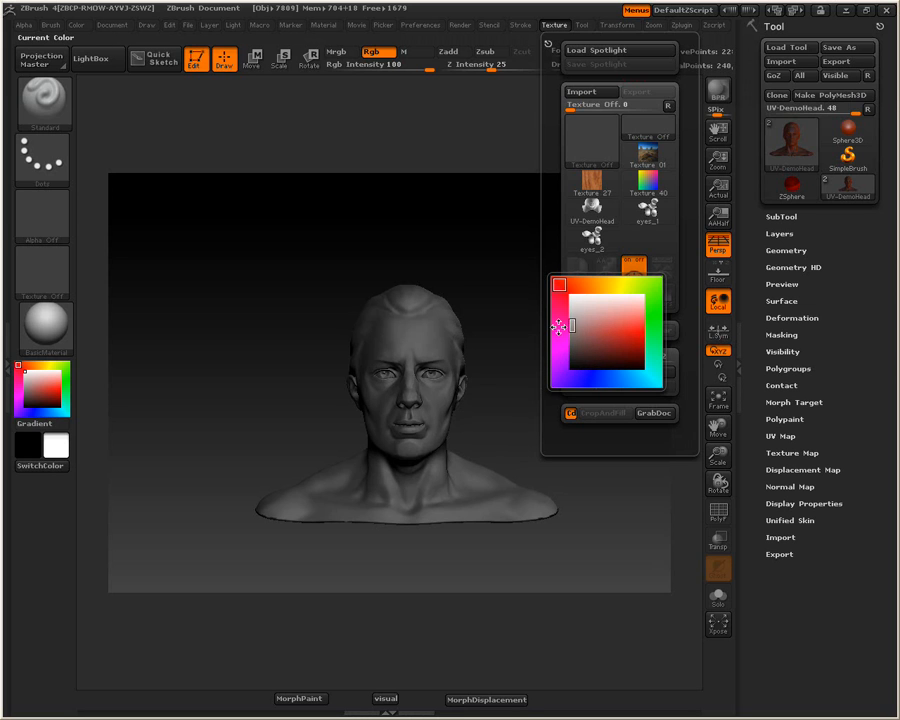
{"action": "left_click", "coordinate": [381, 700]}
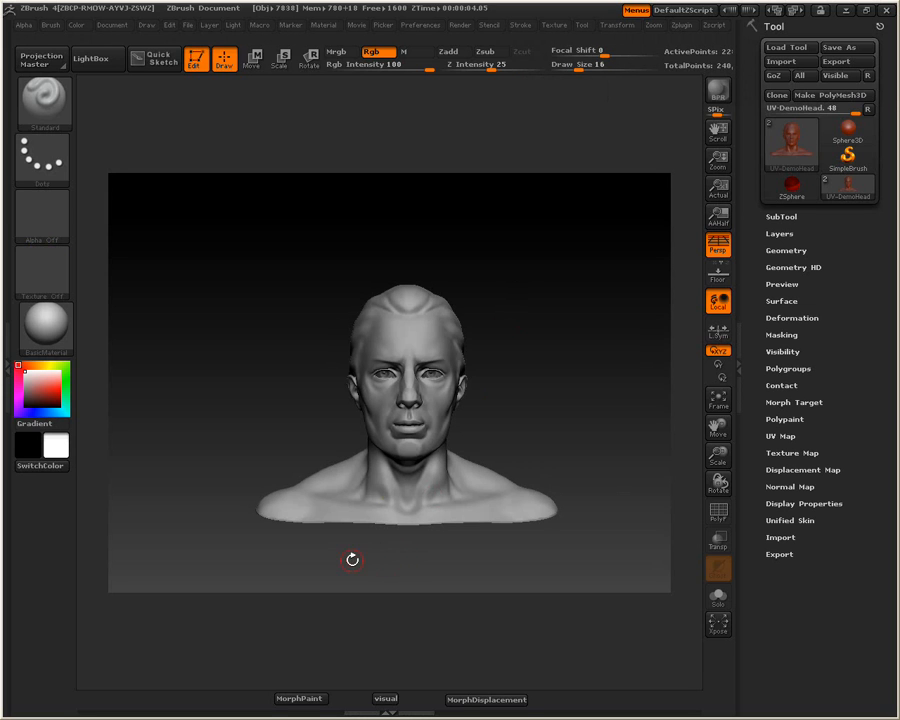
- Flatten the head to its UV layout with MorphPaint to show the new visualize map
{"action": "left_click", "coordinate": [310, 700]}
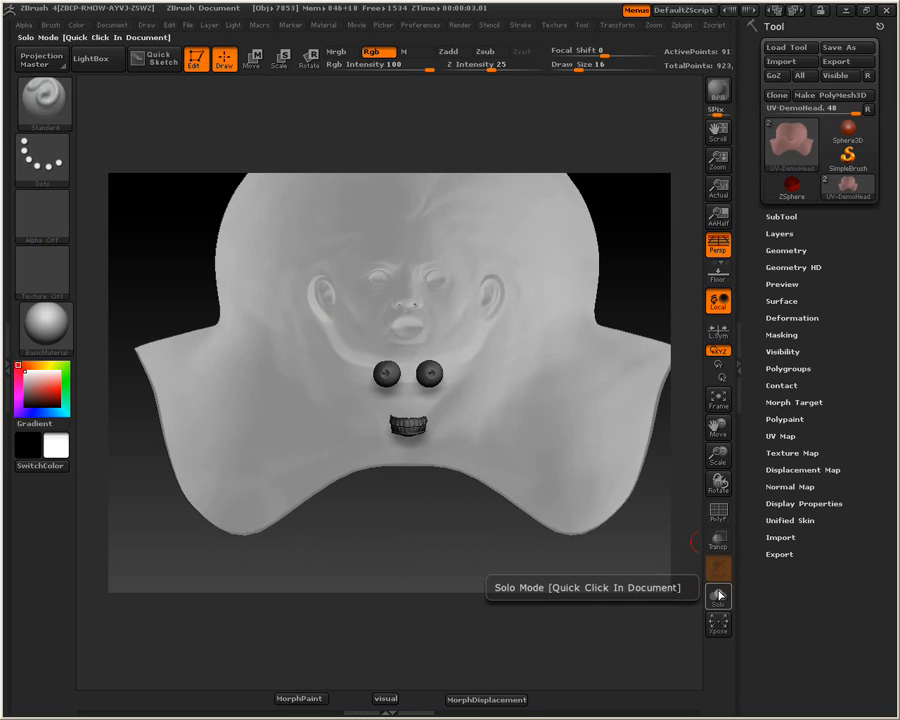
- Isolate the head, paint its lips red on the flattened UV layout, and restore the 3D shape with MorphPaint
{"action": "left_click", "coordinate": [718, 596]}
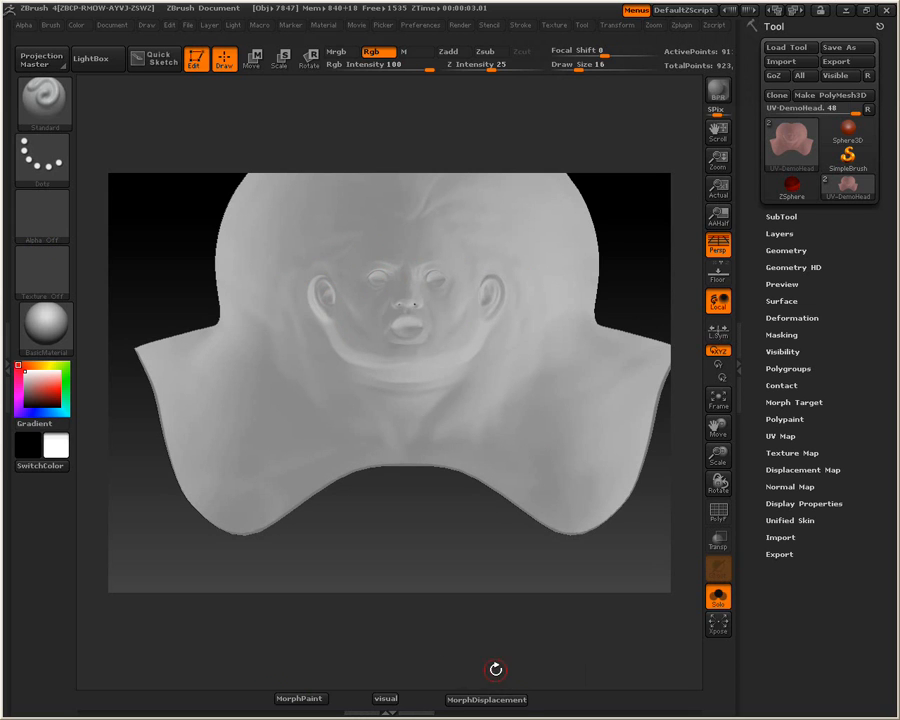
{"action": "left_click", "coordinate": [55, 390]}
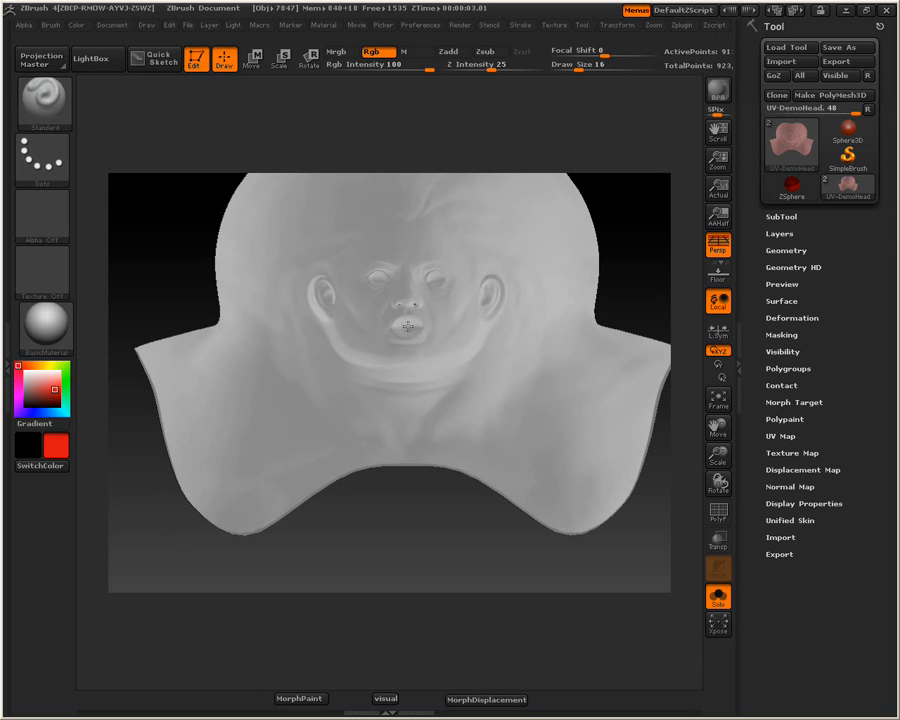
{"action": "left_click_drag", "start_coordinate": [404, 326], "coordinate": [403, 326]}
{"action": "left_click", "coordinate": [319, 698]}
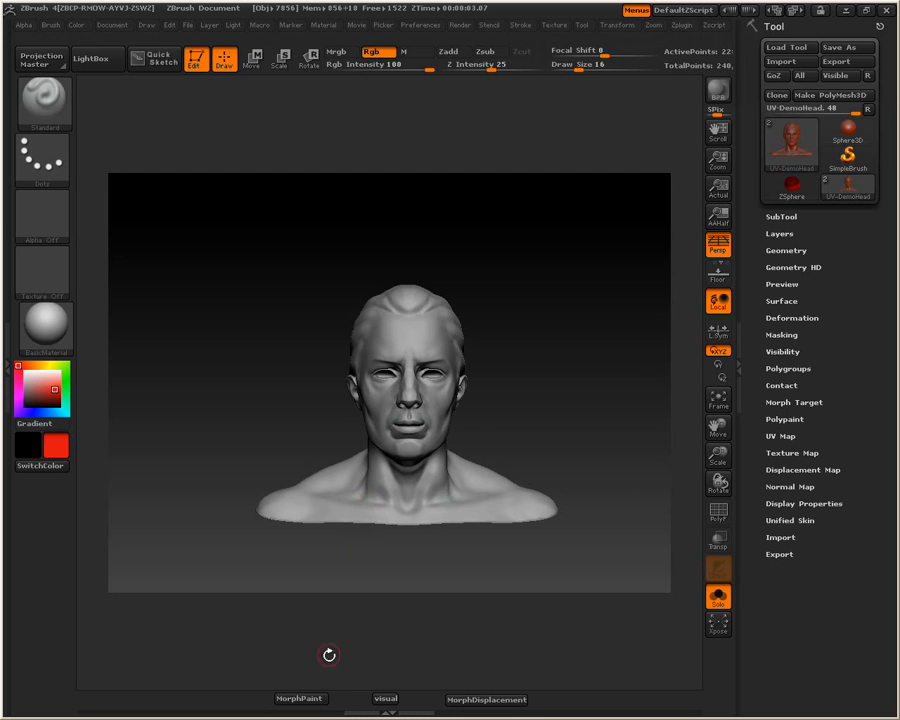
- Flatten the head again with MorphPaint and switch the active paint colour to black
{"action": "left_click", "coordinate": [313, 700]}
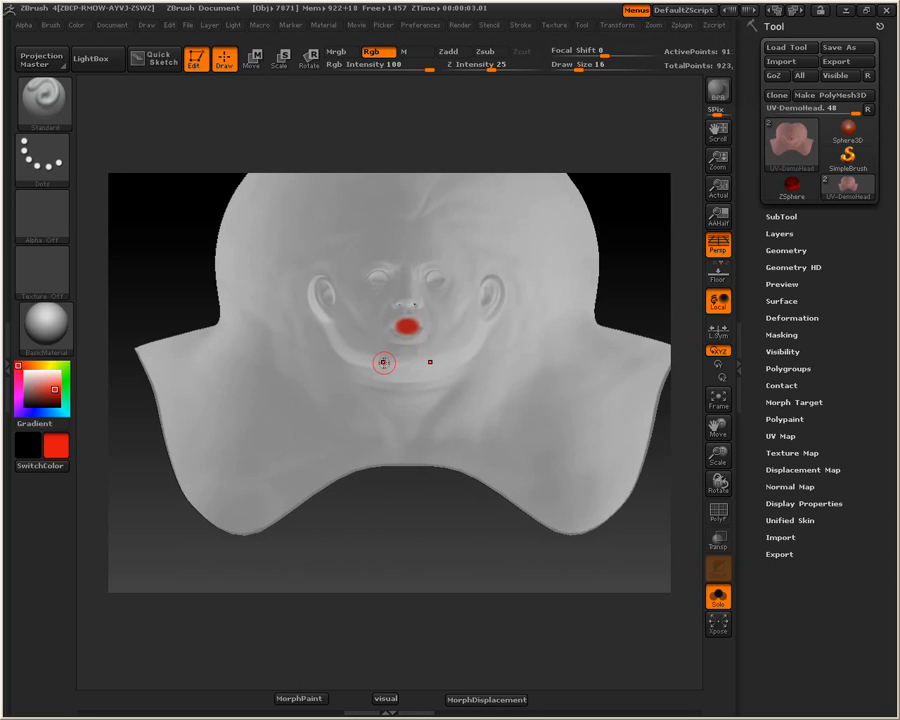
{"action": "left_click", "coordinate": [58, 467]}
{"action": "left_click_drag", "start_coordinate": [378, 280], "coordinate": [379, 277]}
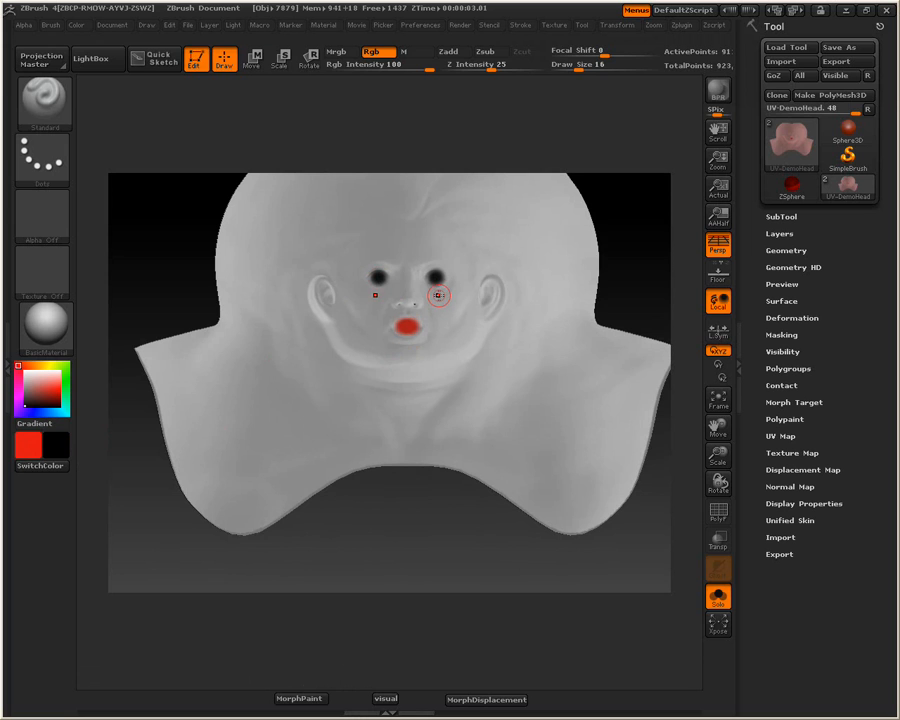
{"action": "key", "text": "ctrl+z"}
{"action": "key", "text": "ctrl+z"}
{"action": "key", "text": "ctrl+z"}
- Paint both eyes black on the flattened head and restore its 3D shape with MorphPaint
{"action": "left_click_drag", "start_coordinate": [376, 279], "coordinate": [379, 280]}
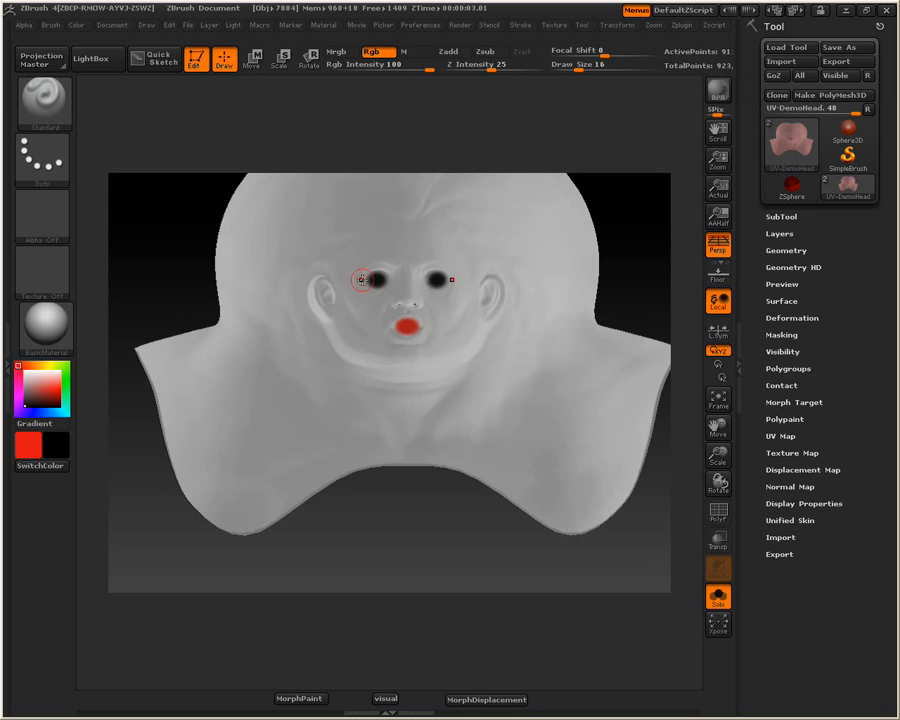
{"action": "left_click", "coordinate": [308, 700]}
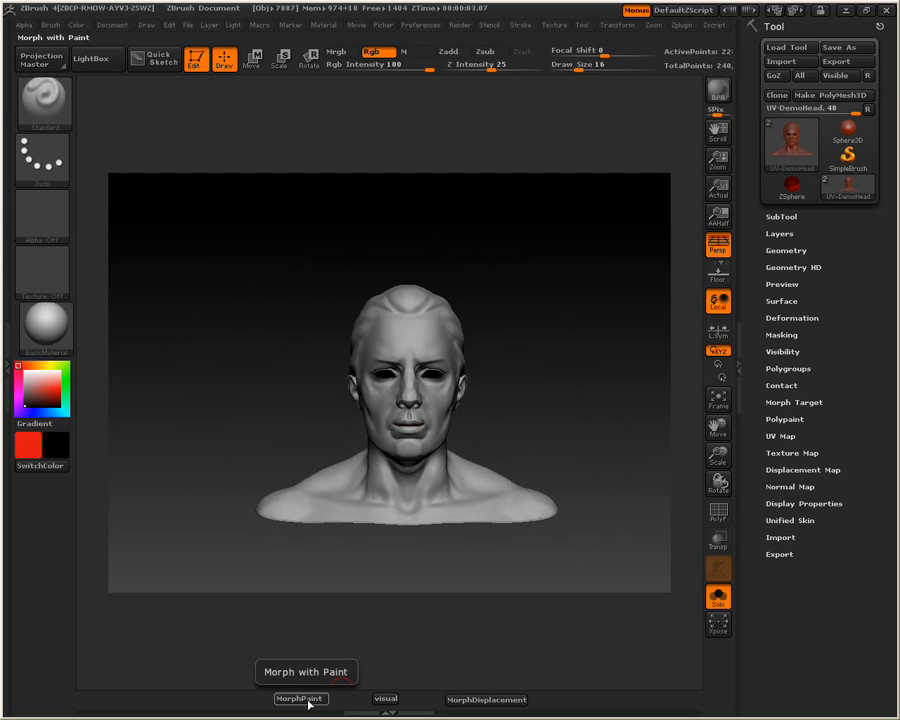
- Paint a black mask across the eyes and around the ears on the flattened head, and inspect it on the 3D shape
{"action": "left_click", "coordinate": [308, 700]}
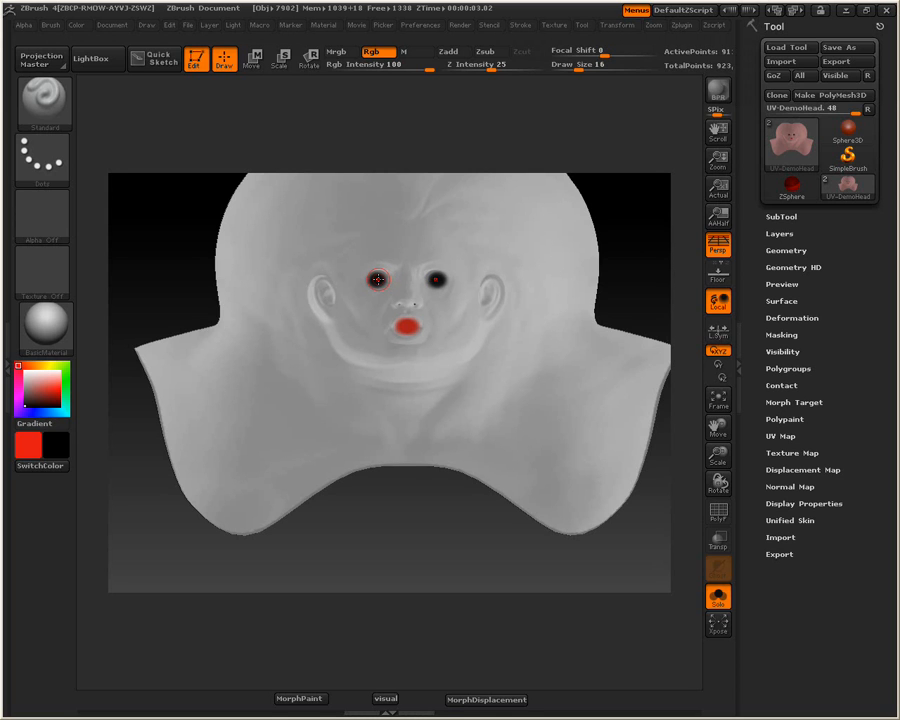
{"action": "left_click_drag", "start_coordinate": [379, 279], "coordinate": [452, 279]}
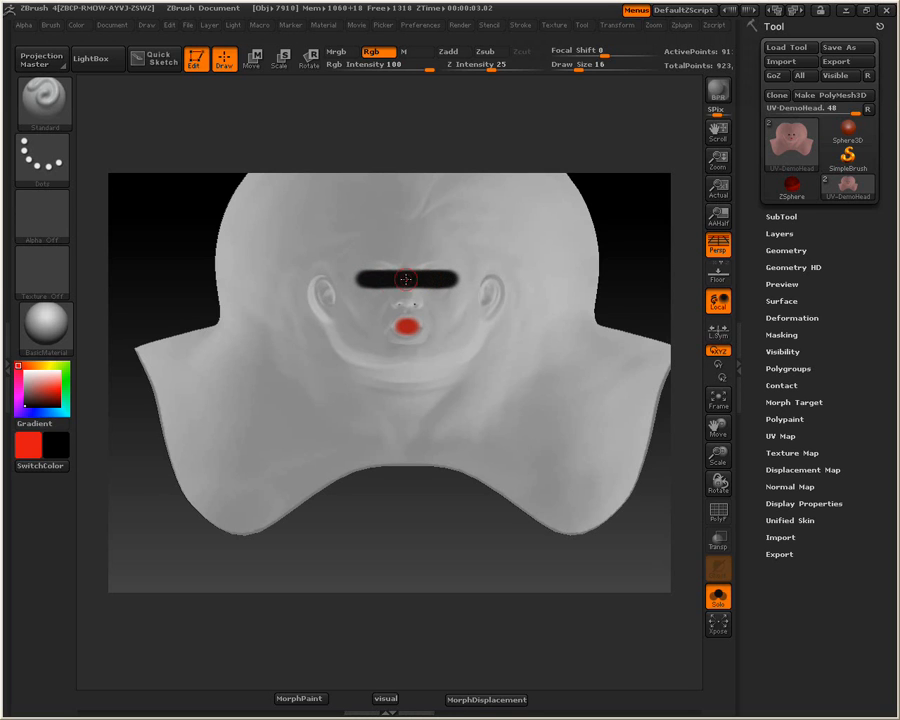
{"action": "mouse_move", "coordinate": [395, 273]}
{"action": "left_mouse_down"}
{"action": "mouse_move", "coordinate": [377, 266]}
{"action": "mouse_move", "coordinate": [383, 278]}
{"action": "mouse_move", "coordinate": [405, 268]}
{"action": "left_mouse_up"}
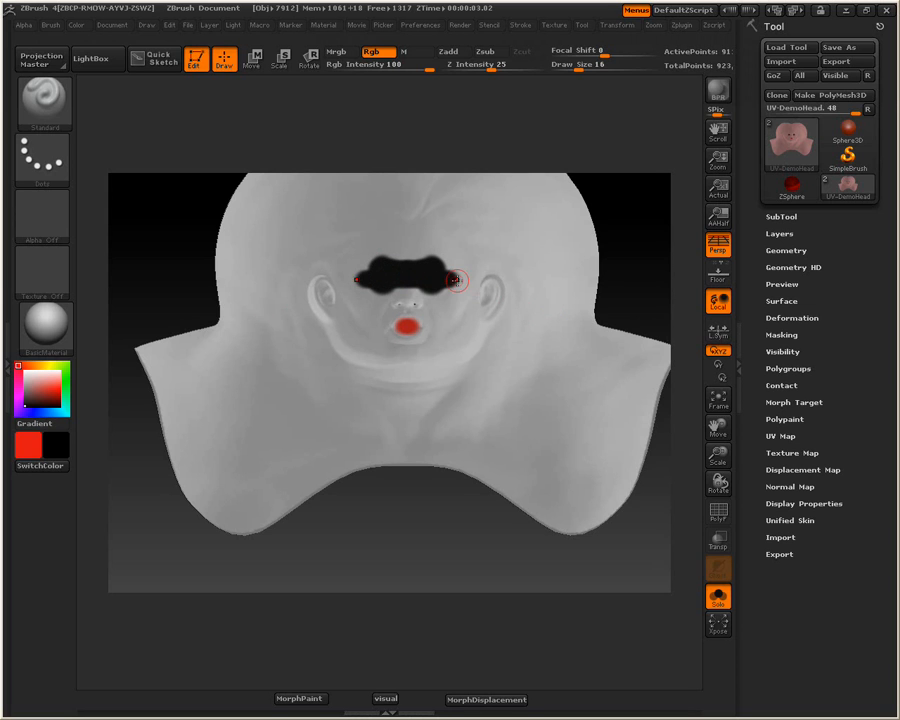
{"action": "mouse_move", "coordinate": [456, 280]}
{"action": "left_mouse_down"}
{"action": "mouse_move", "coordinate": [478, 266]}
{"action": "mouse_move", "coordinate": [456, 279]}
{"action": "mouse_move", "coordinate": [511, 271]}
{"action": "mouse_move", "coordinate": [520, 290]}
{"action": "mouse_move", "coordinate": [507, 318]}
{"action": "left_mouse_up"}
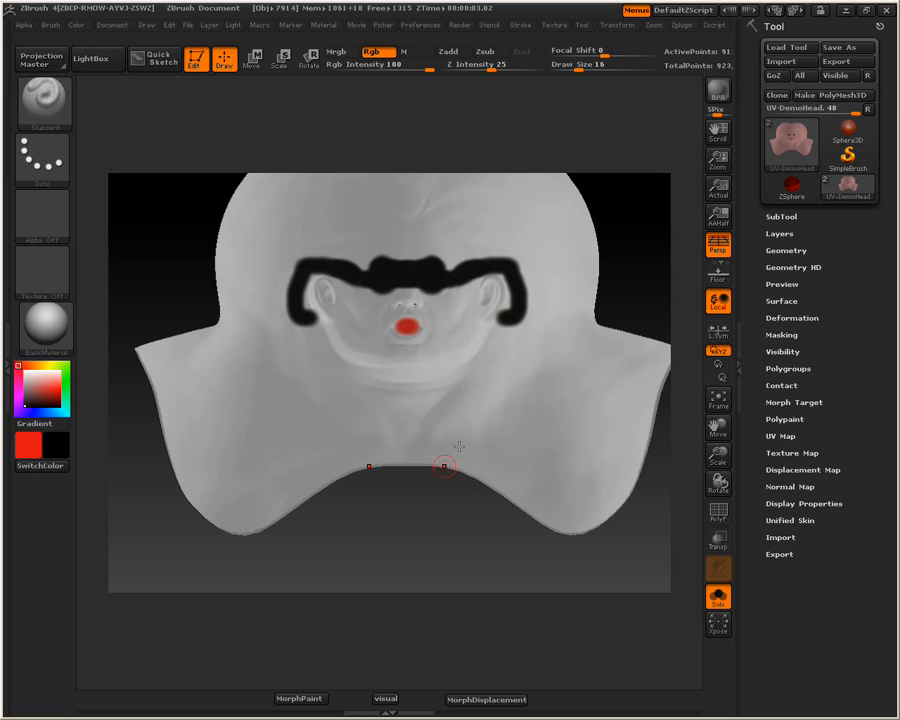
{"action": "left_click", "coordinate": [318, 704]}
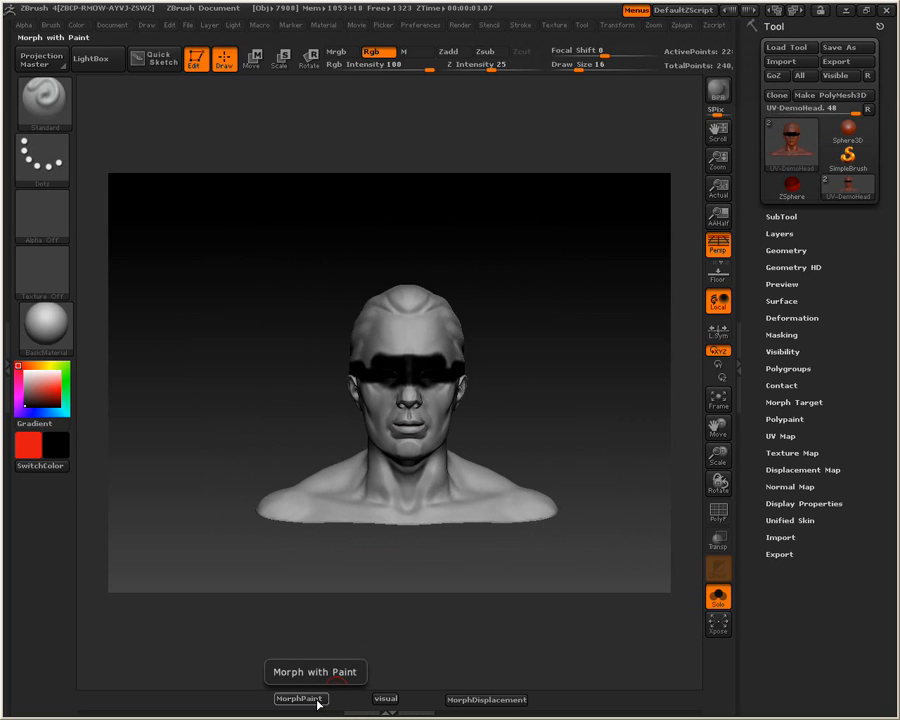
{"action": "left_click_drag", "start_coordinate": [297, 555], "coordinate": [358, 368]}
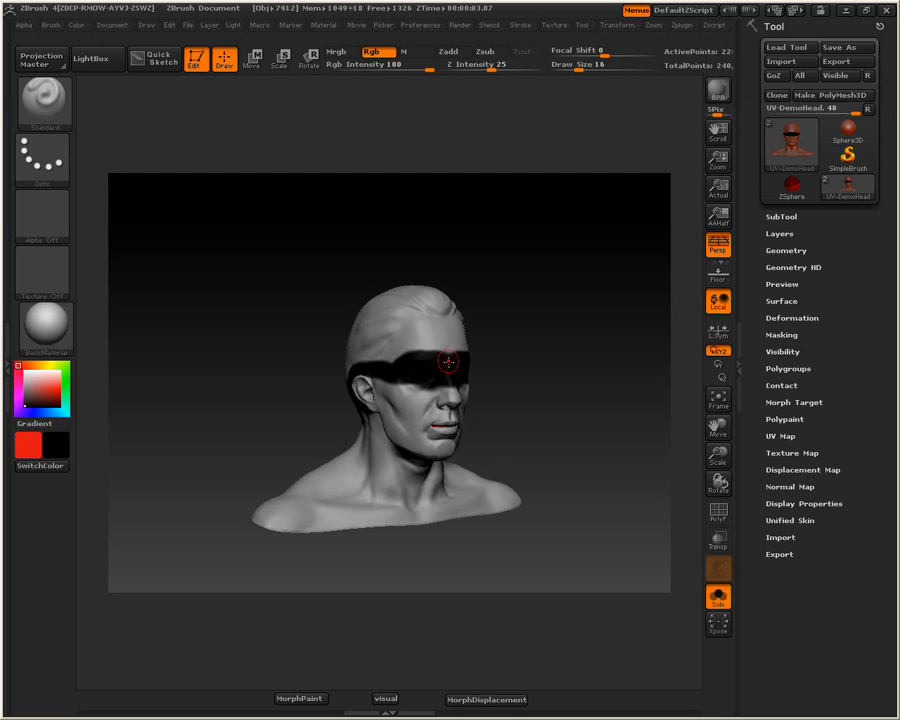
{"action": "left_click_drag", "start_coordinate": [572, 412], "coordinate": [412, 510]}
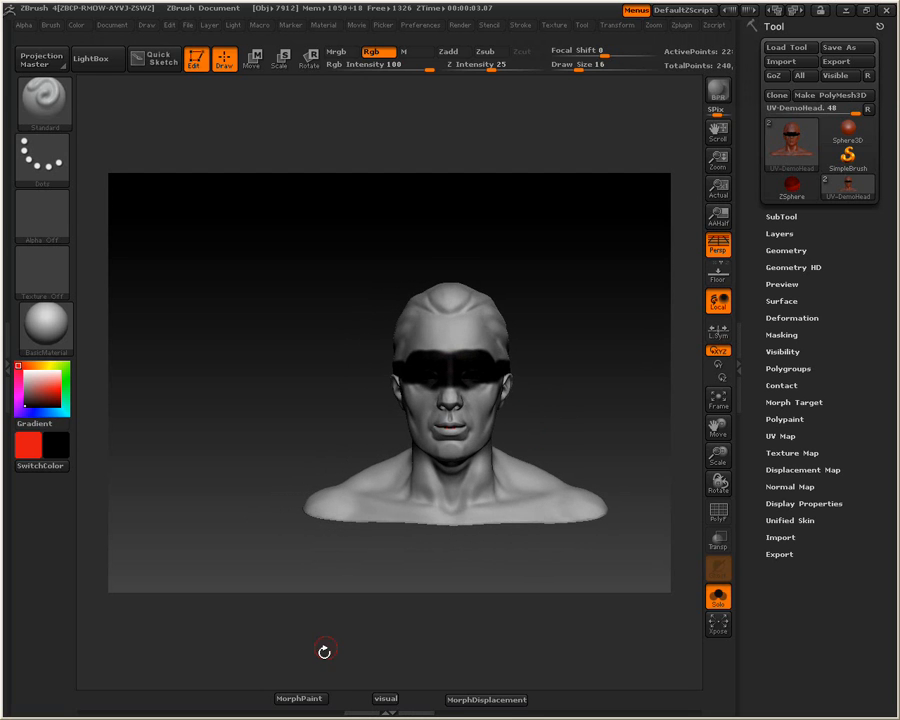
- Flatten and frame the head with MorphPaint, restore it, and flatten it again with MorphDisplacement to show the sculpted detail
{"action": "left_click", "coordinate": [296, 700]}
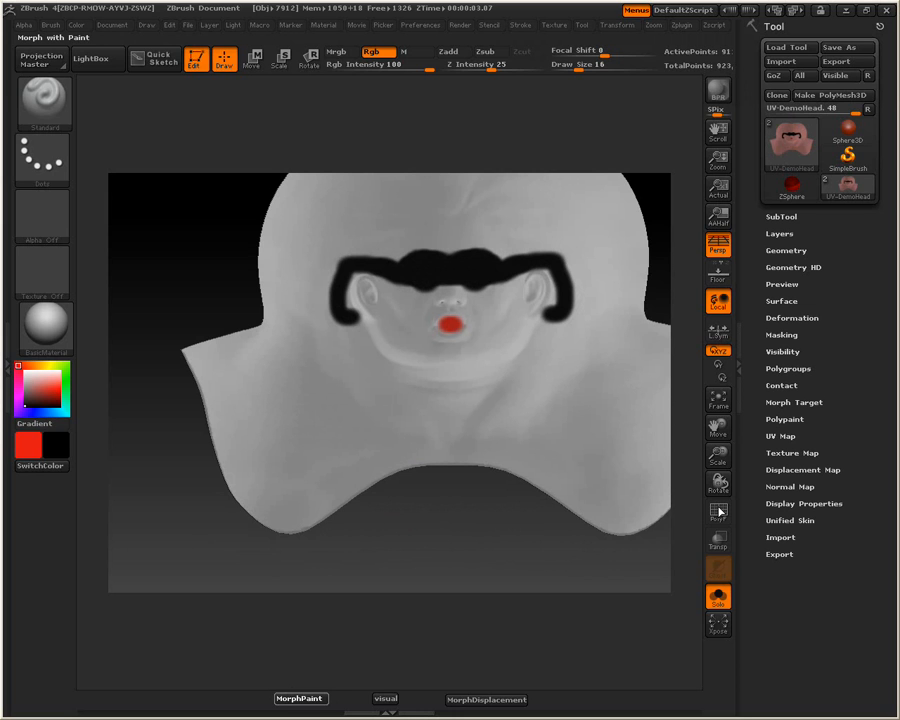
{"action": "left_click", "coordinate": [717, 399]}
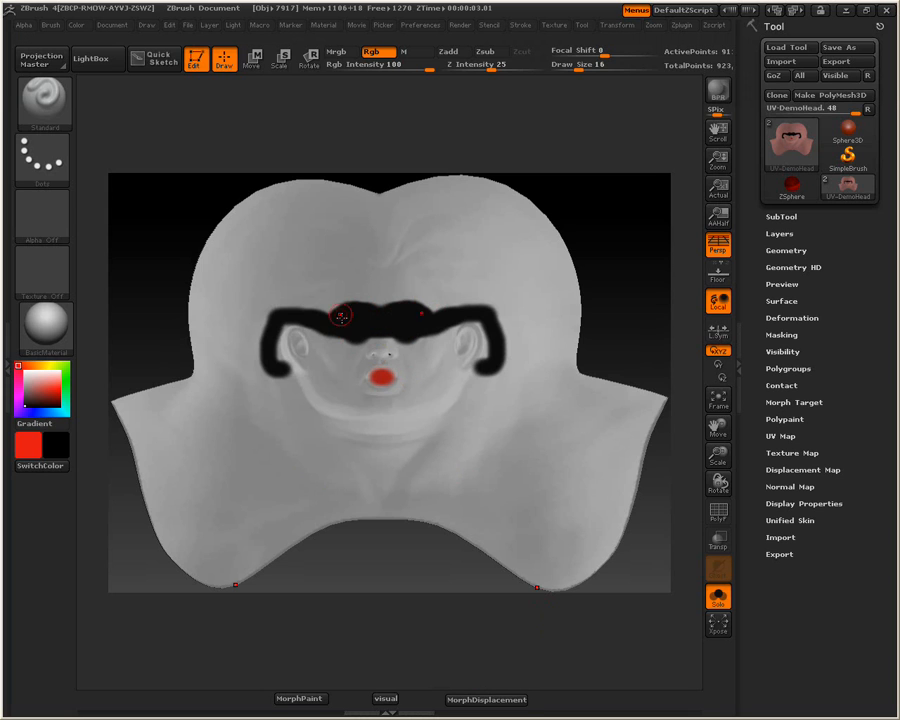
{"action": "left_click", "coordinate": [519, 700]}
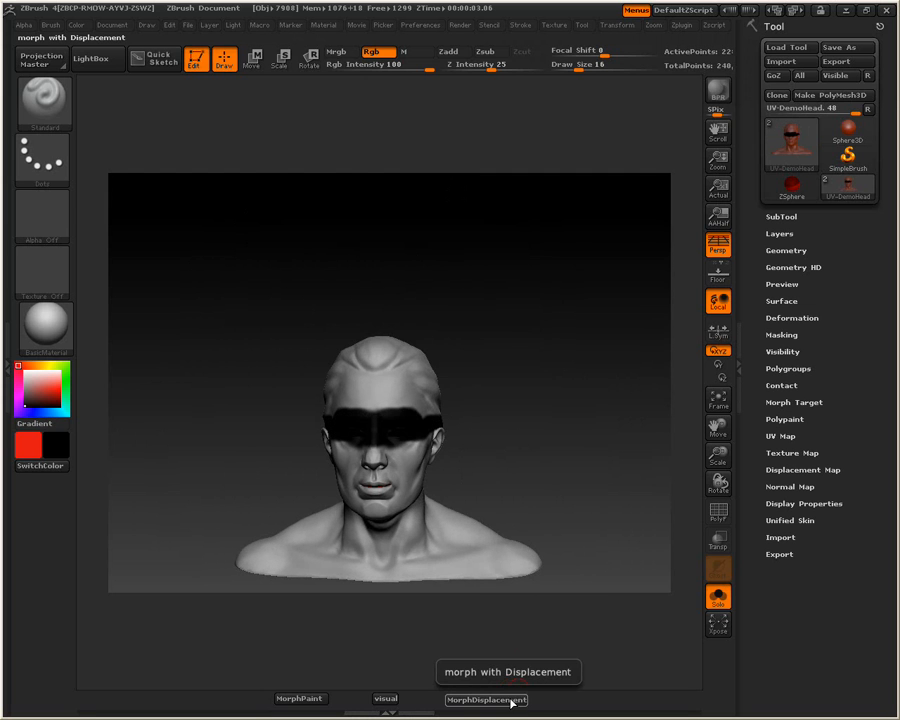
{"action": "left_click", "coordinate": [515, 700]}
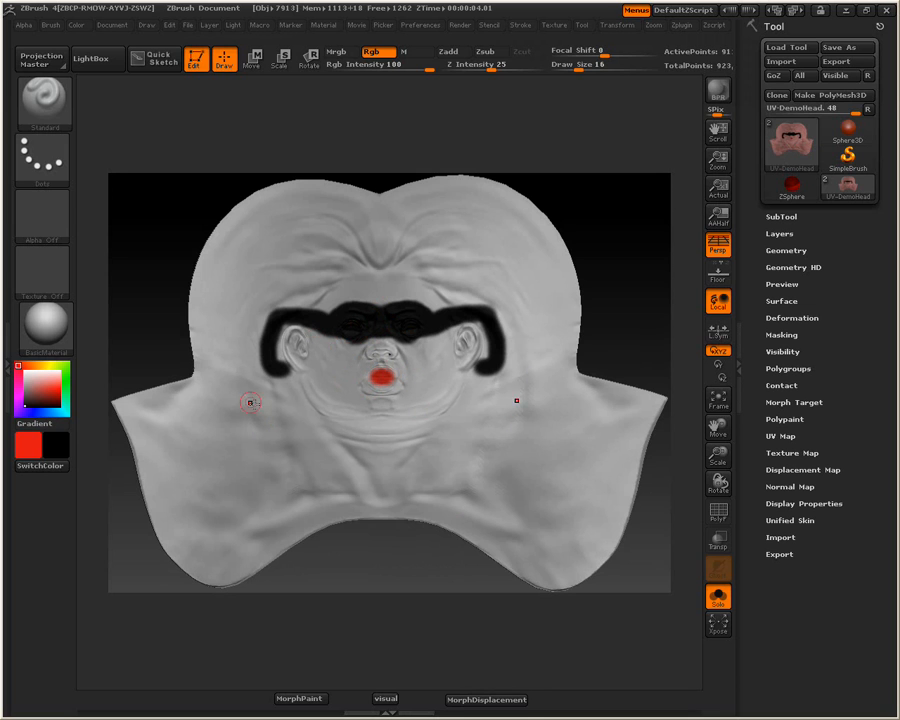
- Repaint the black mask dark green (3, 56, 2), using draw size 14 around the ears, and restore the 3D head with MorphDisplacement
{"action": "left_click", "coordinate": [68, 379]}
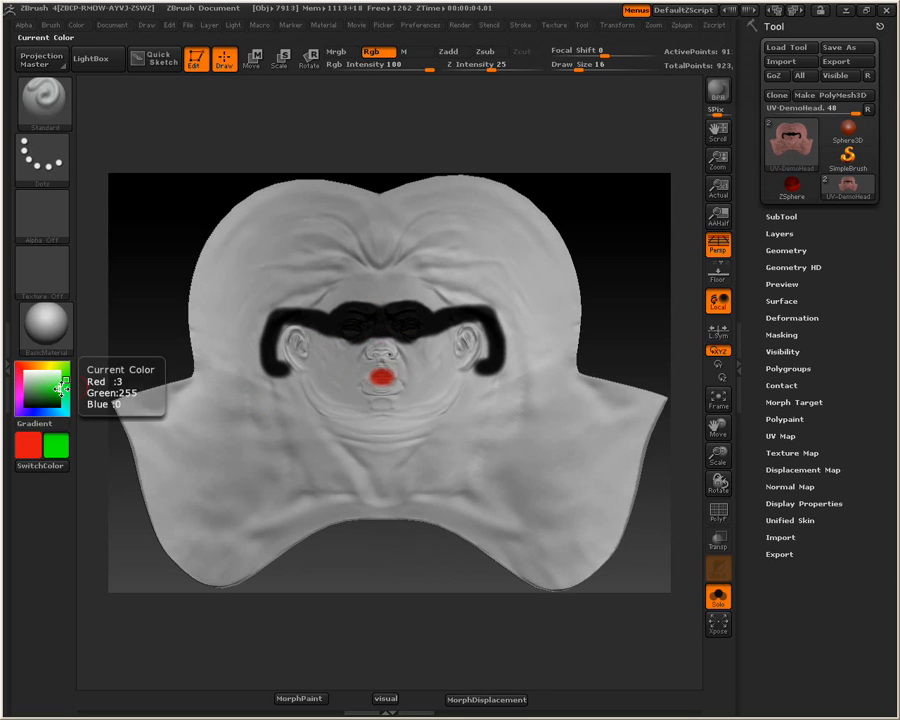
{"action": "left_click_drag", "start_coordinate": [59, 394], "coordinate": [59, 403]}
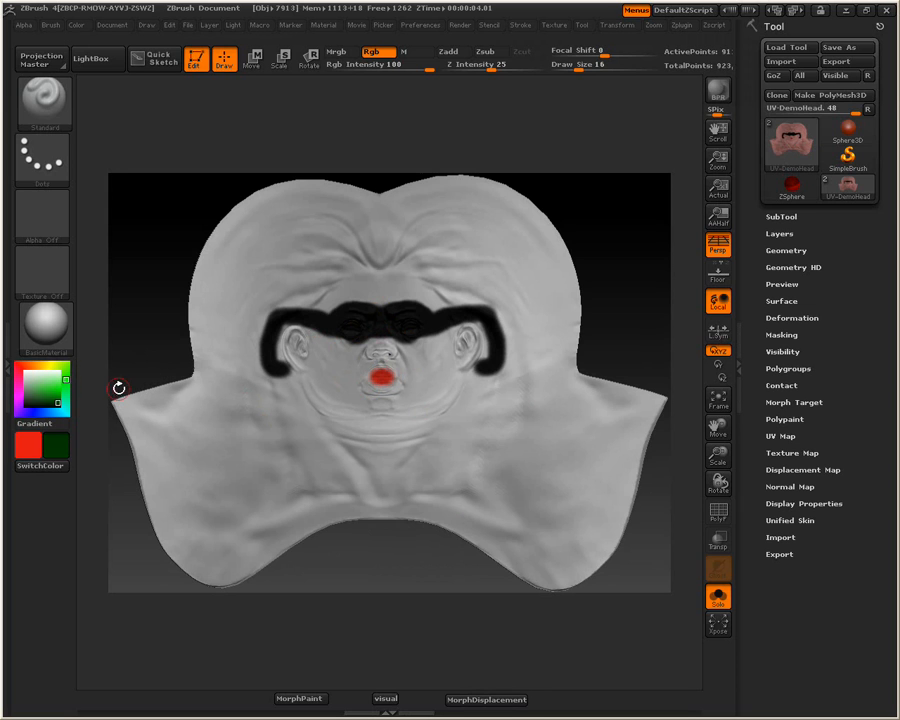
{"action": "mouse_move", "coordinate": [374, 320]}
{"action": "left_mouse_down"}
{"action": "mouse_move", "coordinate": [340, 324]}
{"action": "mouse_move", "coordinate": [342, 312]}
{"action": "mouse_move", "coordinate": [366, 310]}
{"action": "left_mouse_up"}
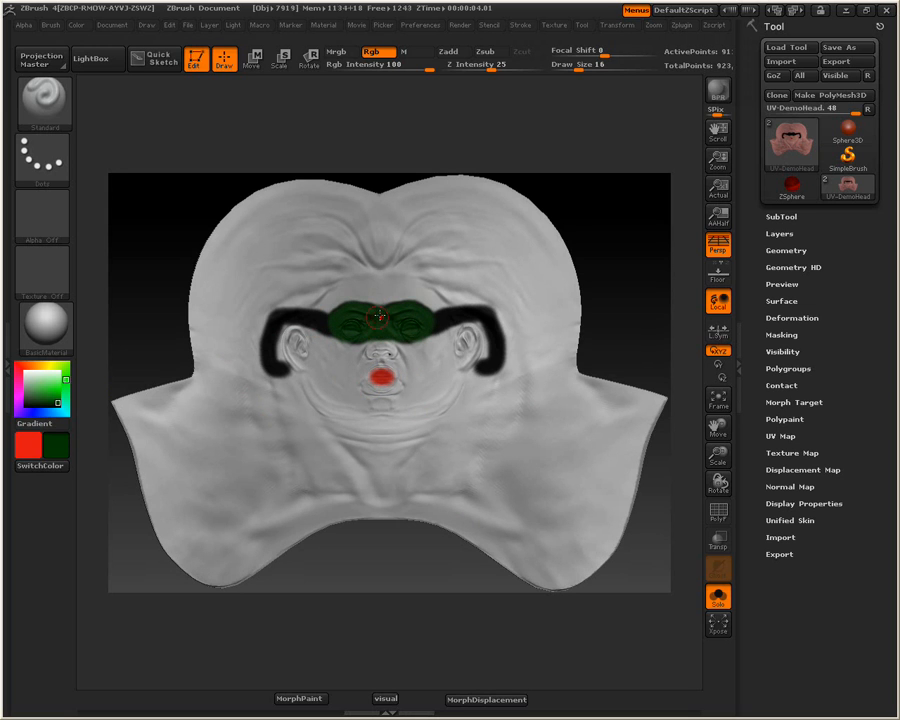
{"action": "key", "text": "space"}
{"action": "mouse_move", "coordinate": [355, 328]}
{"action": "left_mouse_down"}
{"action": "mouse_move", "coordinate": [289, 318]}
{"action": "mouse_move", "coordinate": [324, 318]}
{"action": "mouse_move", "coordinate": [276, 335]}
{"action": "mouse_move", "coordinate": [271, 366]}
{"action": "mouse_move", "coordinate": [277, 323]}
{"action": "left_mouse_up"}
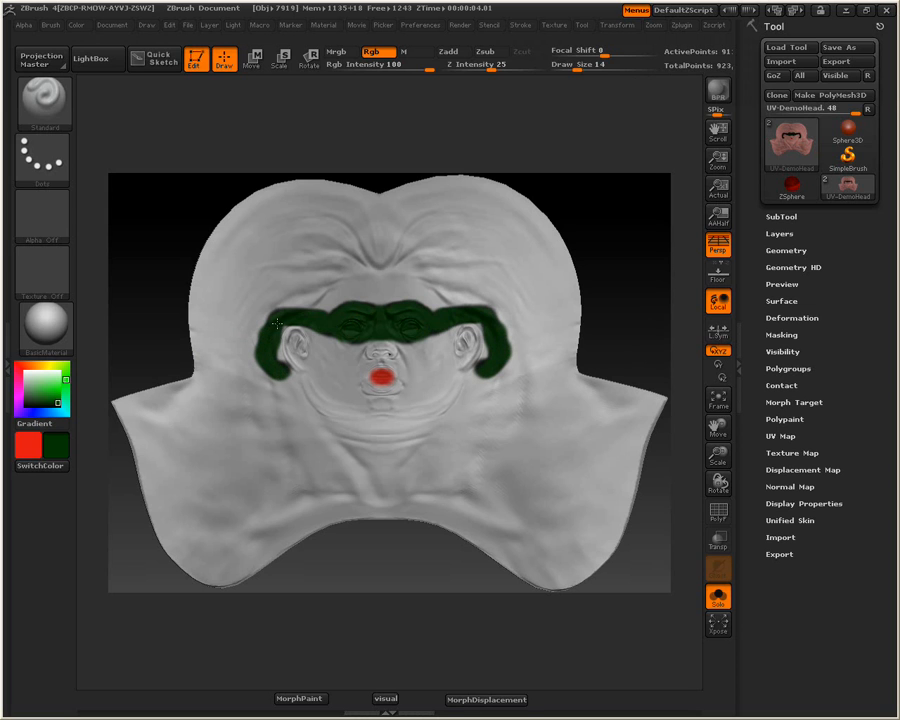
{"action": "left_click", "coordinate": [483, 699]}
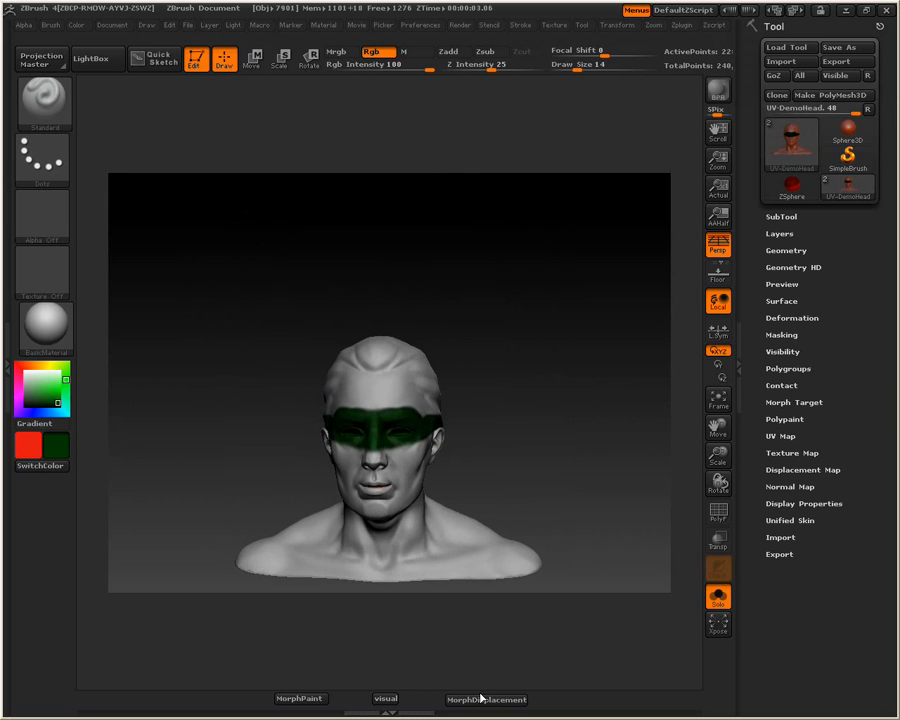
{"action": "mouse_move", "coordinate": [271, 420]}
{"action": "left_mouse_down"}
{"action": "mouse_move", "coordinate": [323, 415]}
{"action": "mouse_move", "coordinate": [279, 413]}
{"action": "mouse_move", "coordinate": [287, 414]}
{"action": "left_mouse_up"}
{"action": "left_click_drag", "start_coordinate": [556, 460], "coordinate": [534, 464]}
- Flatten the head with MorphDisplacement, cover the green paint around the ears with light grey, and restore the 3D shape
{"action": "left_click", "coordinate": [501, 699]}
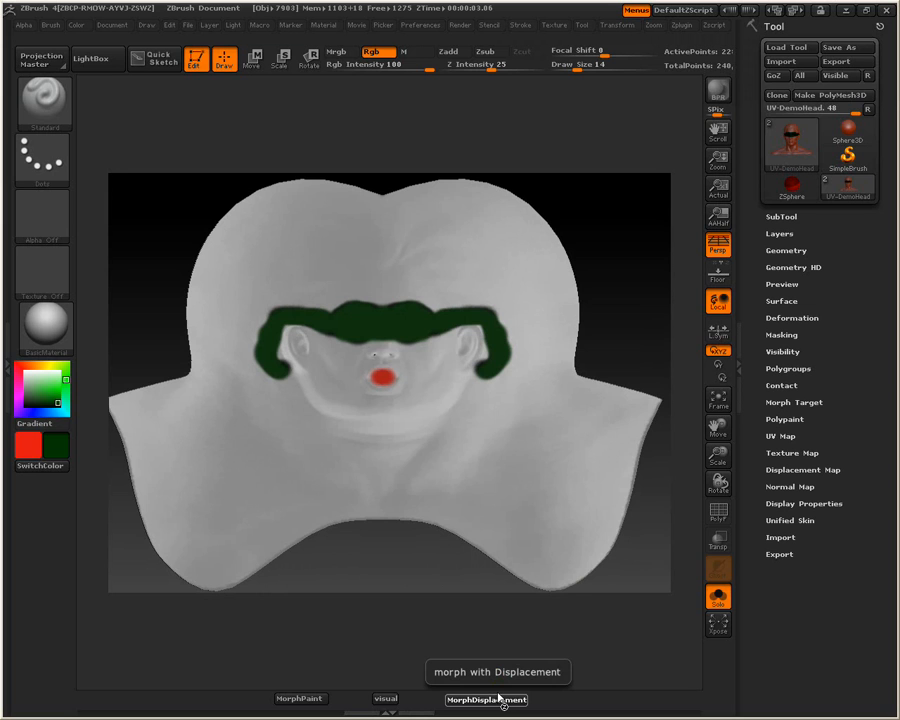
{"action": "left_click", "coordinate": [501, 699]}
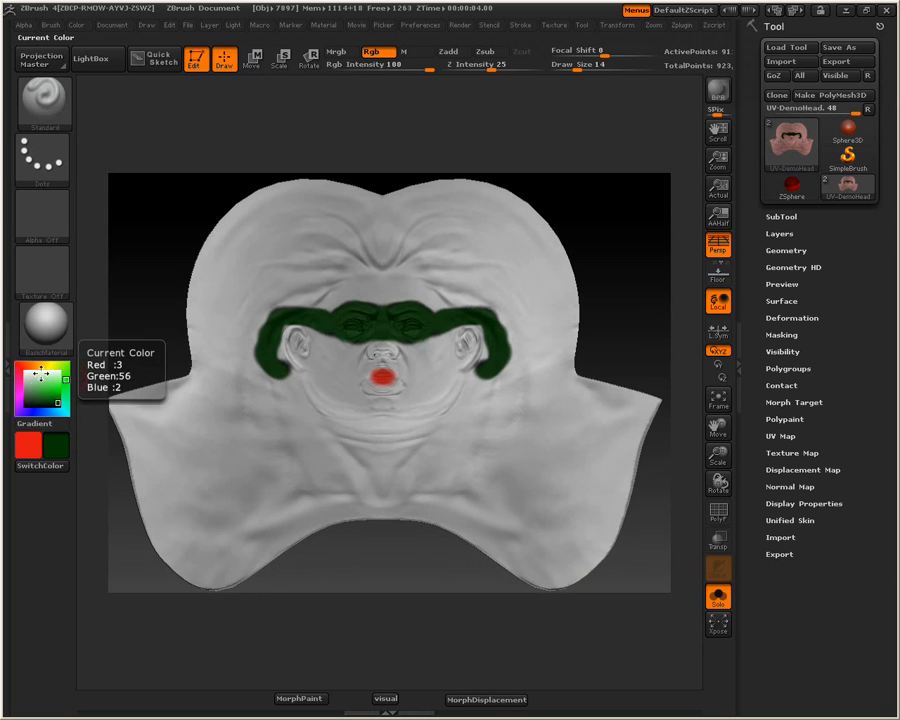
{"action": "mouse_move", "coordinate": [40, 381]}
{"action": "left_mouse_down"}
{"action": "mouse_move", "coordinate": [80, 378]}
{"action": "mouse_move", "coordinate": [249, 297]}
{"action": "mouse_move", "coordinate": [245, 350]}
{"action": "mouse_move", "coordinate": [262, 287]}
{"action": "left_mouse_up"}
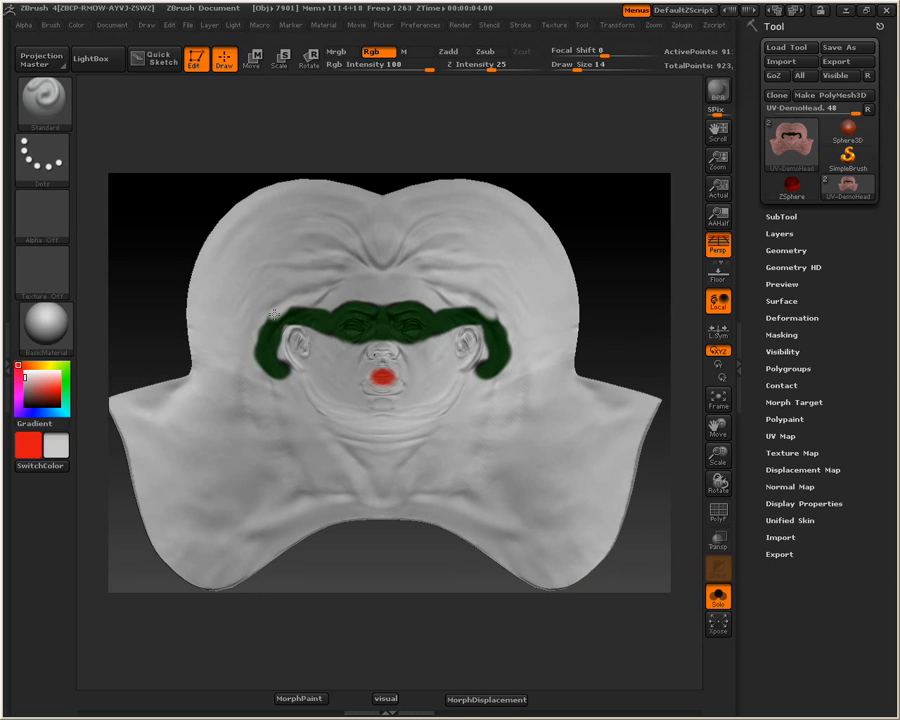
{"action": "mouse_move", "coordinate": [281, 310]}
{"action": "left_mouse_down"}
{"action": "mouse_move", "coordinate": [274, 344]}
{"action": "mouse_move", "coordinate": [286, 371]}
{"action": "mouse_move", "coordinate": [283, 336]}
{"action": "mouse_move", "coordinate": [283, 376]}
{"action": "left_mouse_up"}
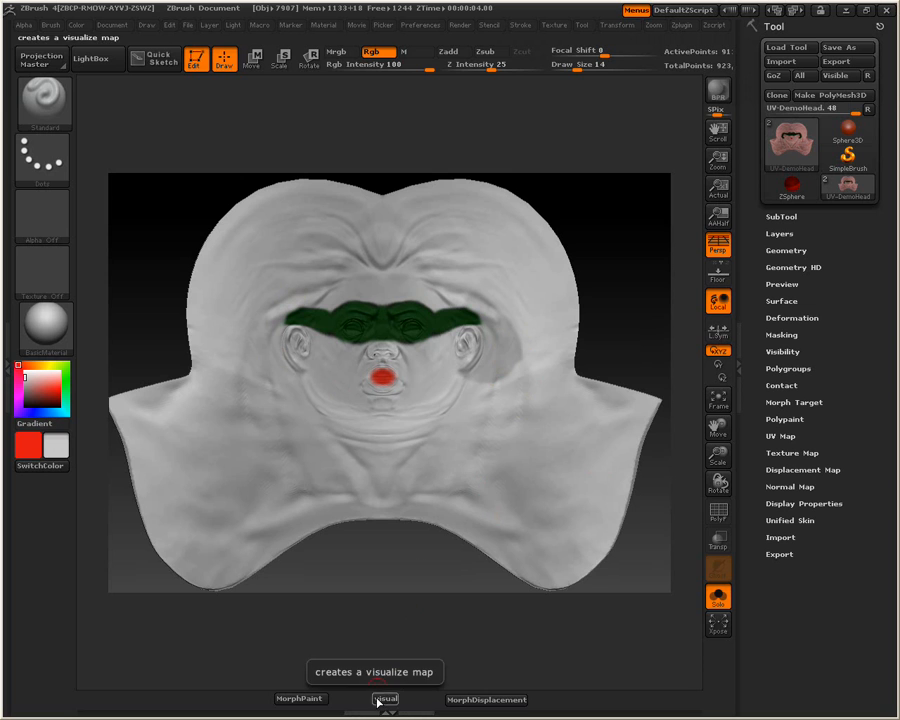
{"action": "left_click", "coordinate": [465, 700]}
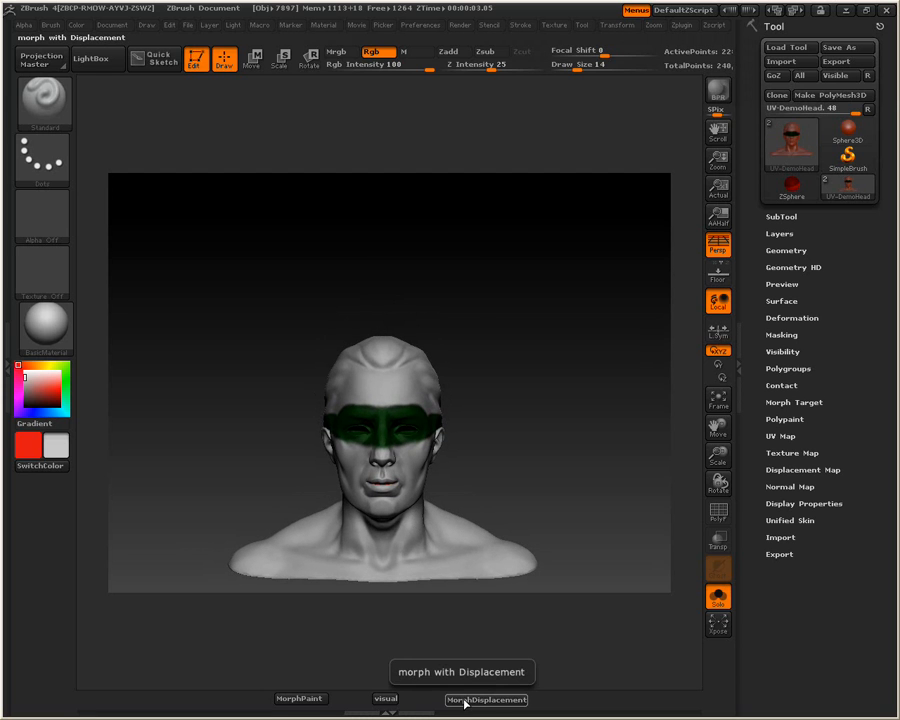
- Flatten the head with MorphPaint, sample the lighter grey (244, 244, 244), and paint over the darker patch beside the ear
{"action": "left_click", "coordinate": [318, 699]}
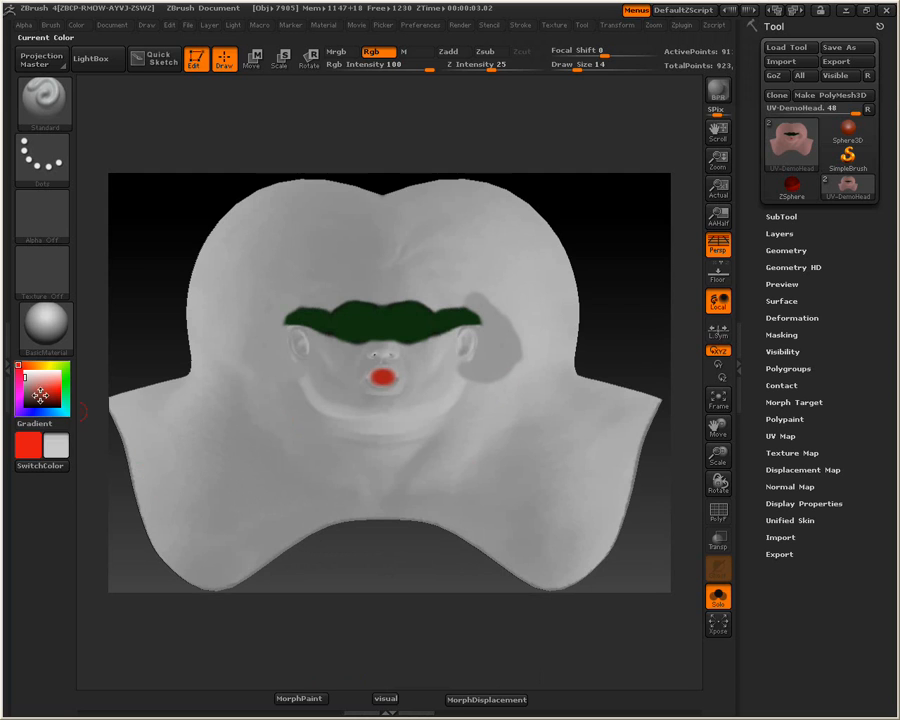
{"action": "mouse_move", "coordinate": [45, 390]}
{"action": "left_mouse_down"}
{"action": "mouse_move", "coordinate": [422, 404]}
{"action": "mouse_move", "coordinate": [530, 346]}
{"action": "mouse_move", "coordinate": [510, 300]}
{"action": "mouse_move", "coordinate": [476, 284]}
{"action": "left_mouse_up"}
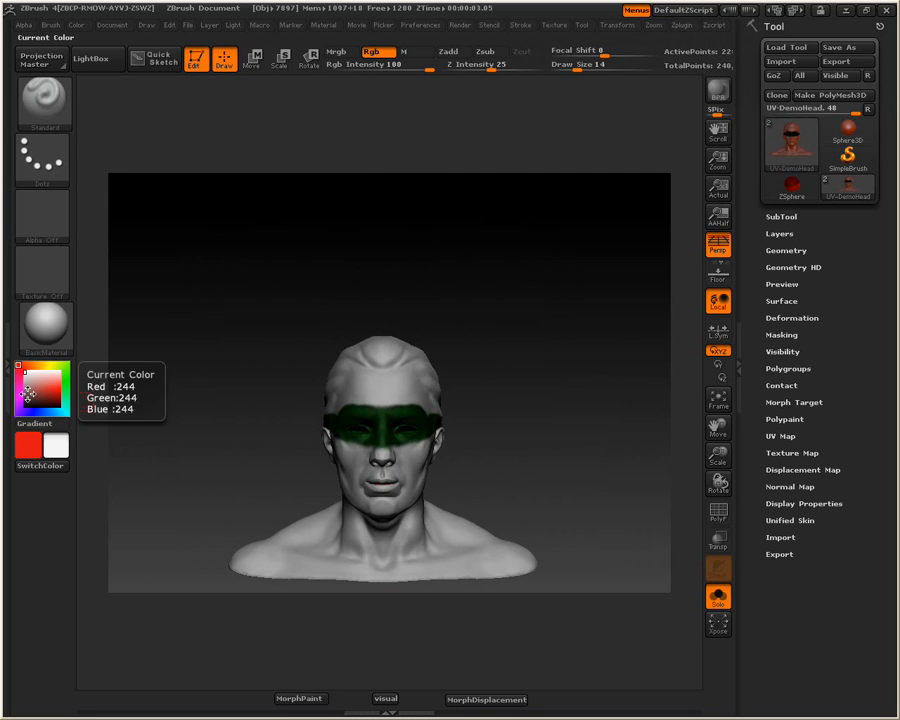
- Sample the mask's dark green and extend the mask above and below both eyes directly on the 3D head
{"action": "mouse_move", "coordinate": [35, 388]}
{"action": "left_mouse_down"}
{"action": "mouse_move", "coordinate": [197, 398]}
{"action": "mouse_move", "coordinate": [346, 426]}
{"action": "mouse_move", "coordinate": [91, 442]}
{"action": "mouse_move", "coordinate": [70, 400]}
{"action": "mouse_move", "coordinate": [345, 432]}
{"action": "mouse_move", "coordinate": [361, 427]}
{"action": "mouse_move", "coordinate": [336, 425]}
{"action": "mouse_move", "coordinate": [368, 419]}
{"action": "left_mouse_up"}
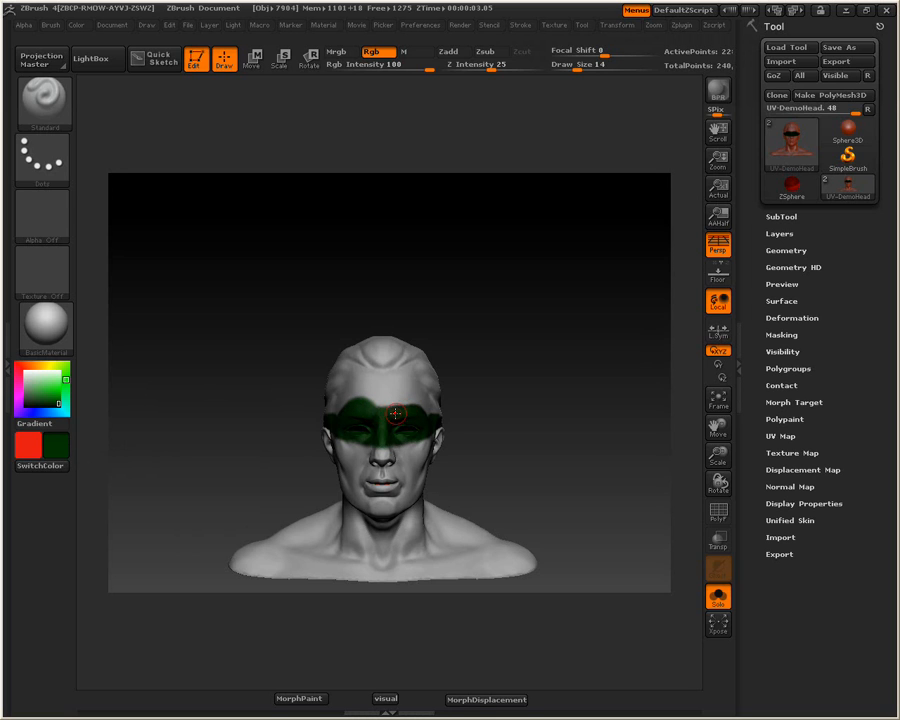
{"action": "key", "text": "ctrl+z"}
{"action": "left_click_drag", "start_coordinate": [398, 411], "coordinate": [354, 408]}
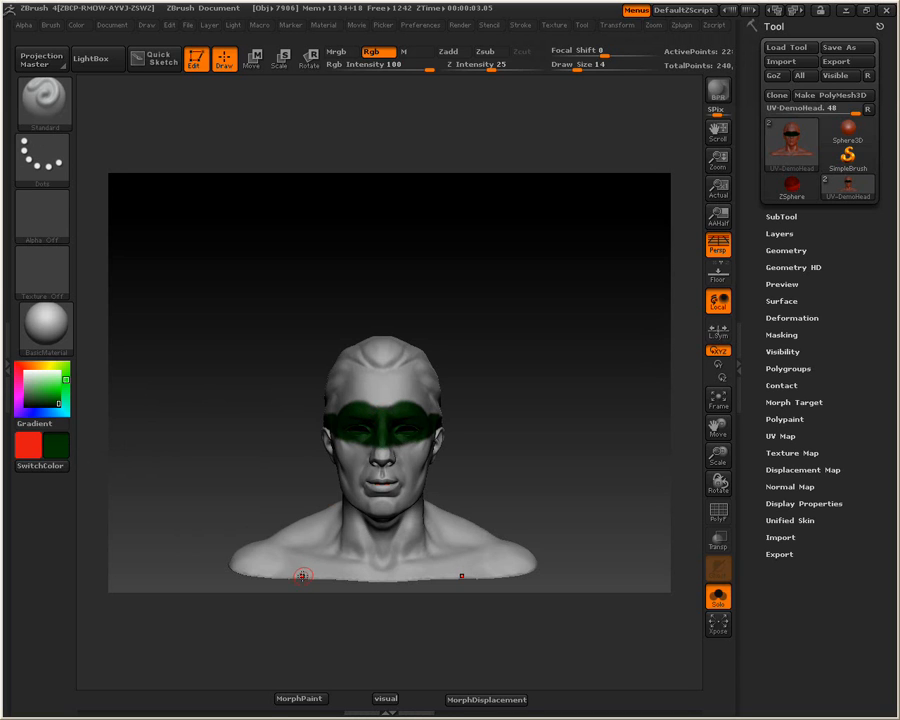
{"action": "left_click_drag", "start_coordinate": [362, 438], "coordinate": [351, 443]}
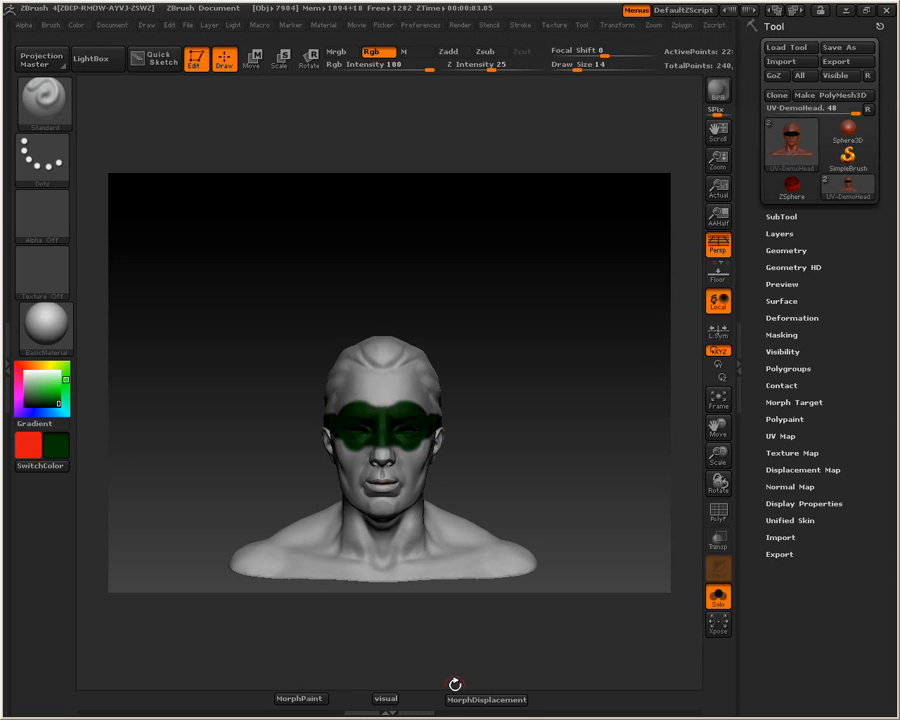
- Flatten the head with MorphDisplacement to check the extended mask, and return it to its 3D shape
{"action": "left_click", "coordinate": [464, 705]}
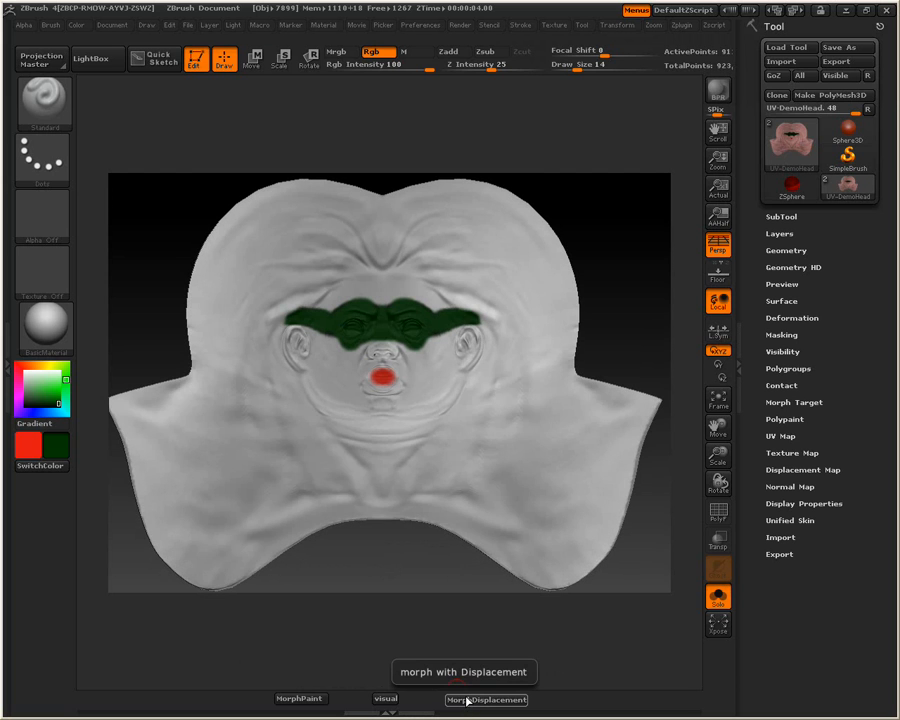
{"action": "left_click", "coordinate": [314, 699]}
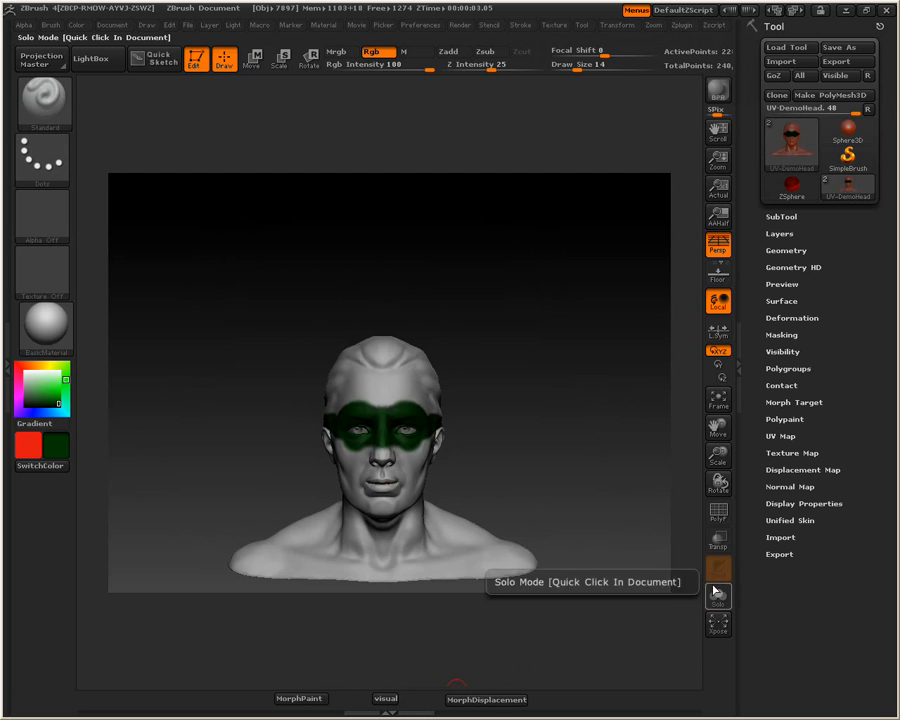
- Isolate and frame the head, and set the brush stroke to Dots
{"action": "left_click_drag", "start_coordinate": [578, 486], "coordinate": [566, 460]}
{"action": "key", "text": "f"}
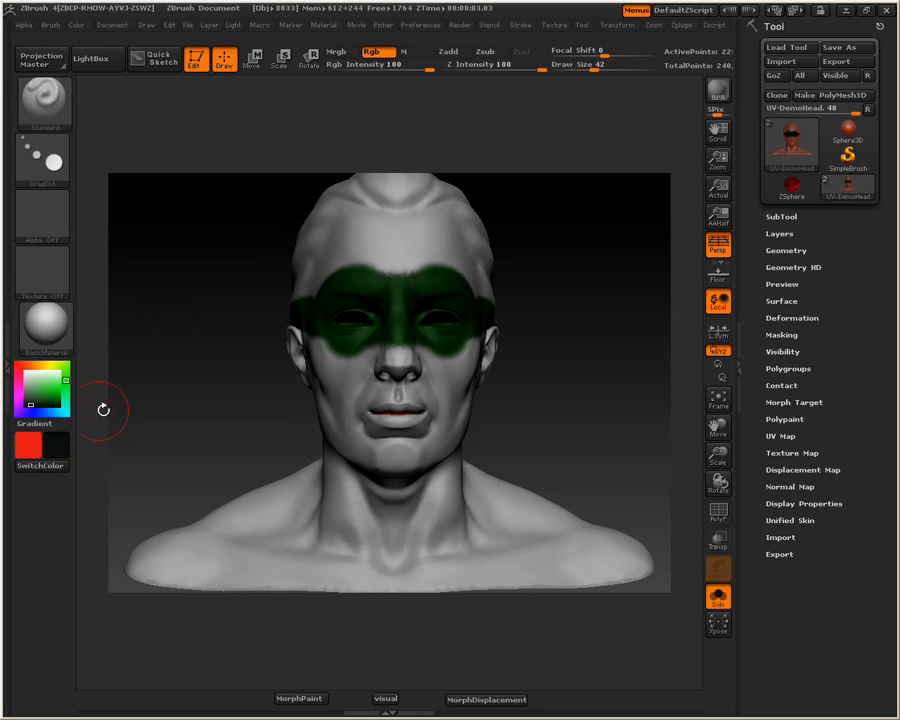
{"action": "left_click", "coordinate": [48, 179]}
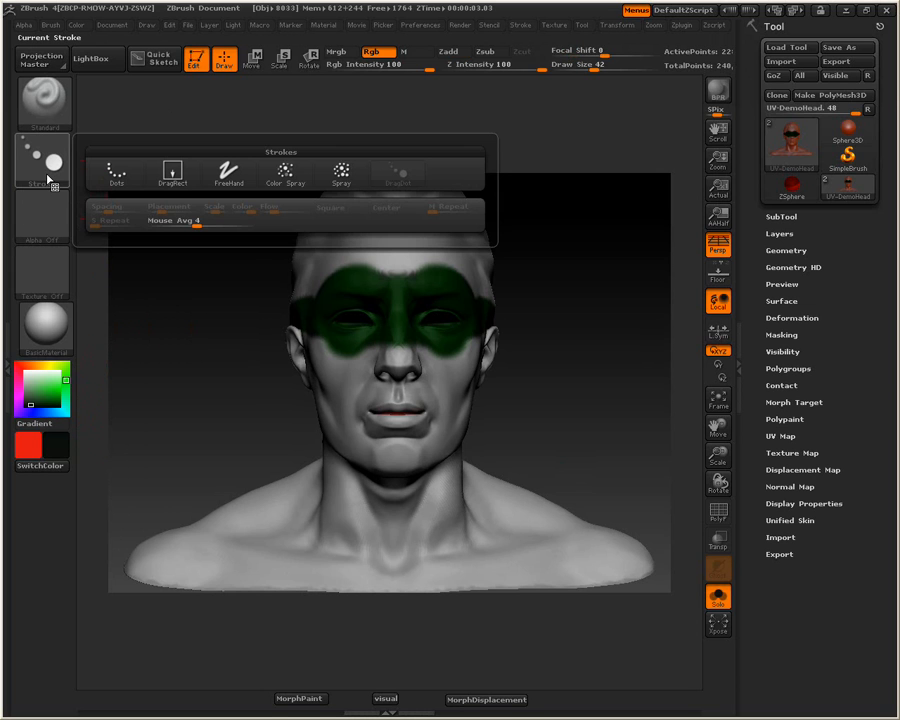
{"action": "left_click", "coordinate": [111, 179]}
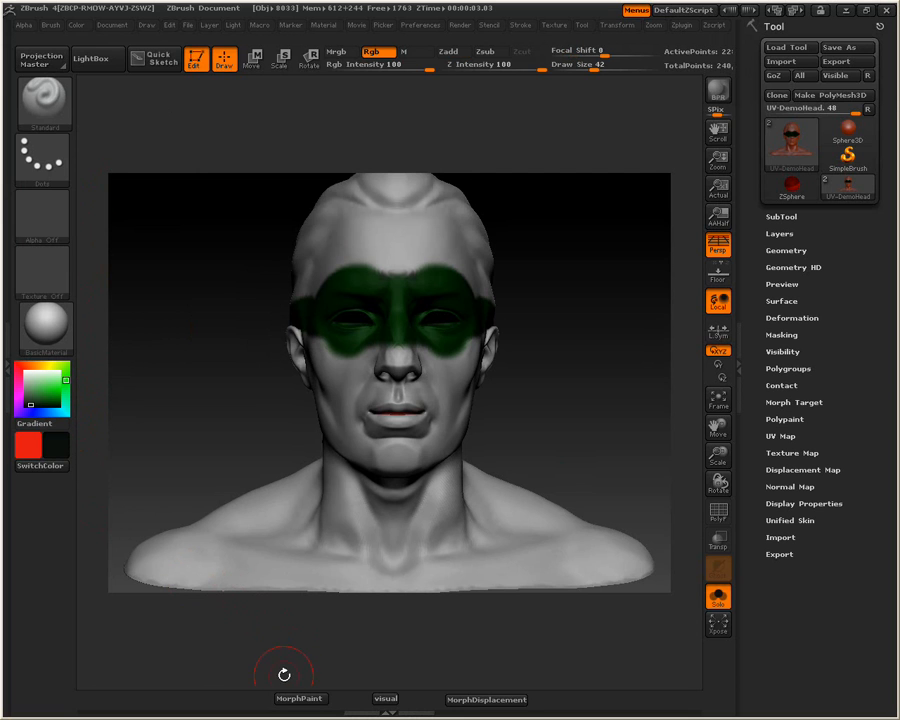
- Flatten the head with MorphDisplacement, repaint the green mask near-black using draw size 15, and restore the 3D shape
{"action": "left_click", "coordinate": [458, 699]}
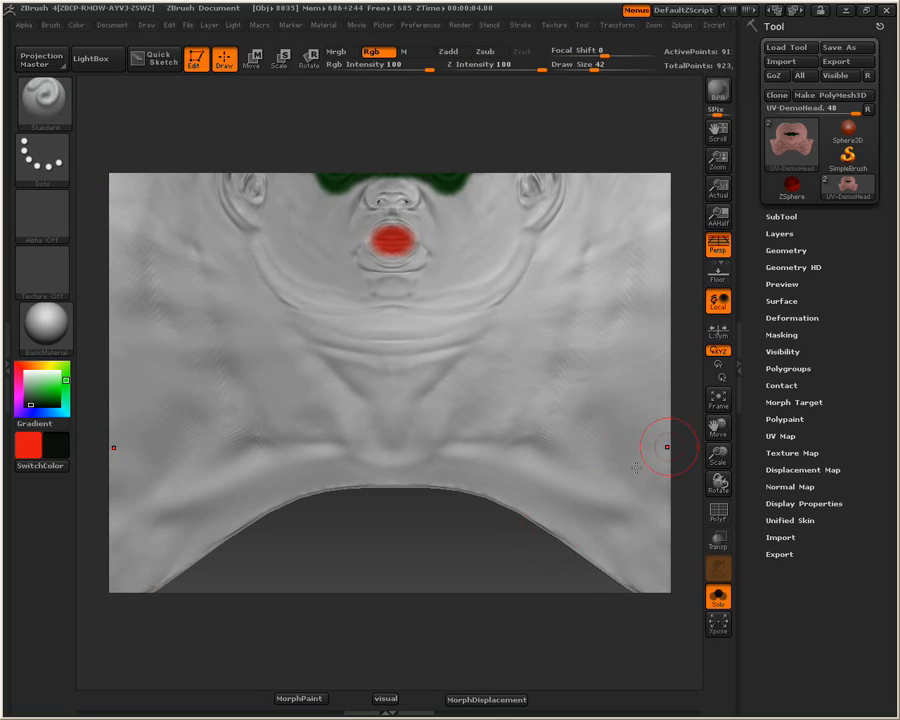
{"action": "left_click", "coordinate": [714, 401]}
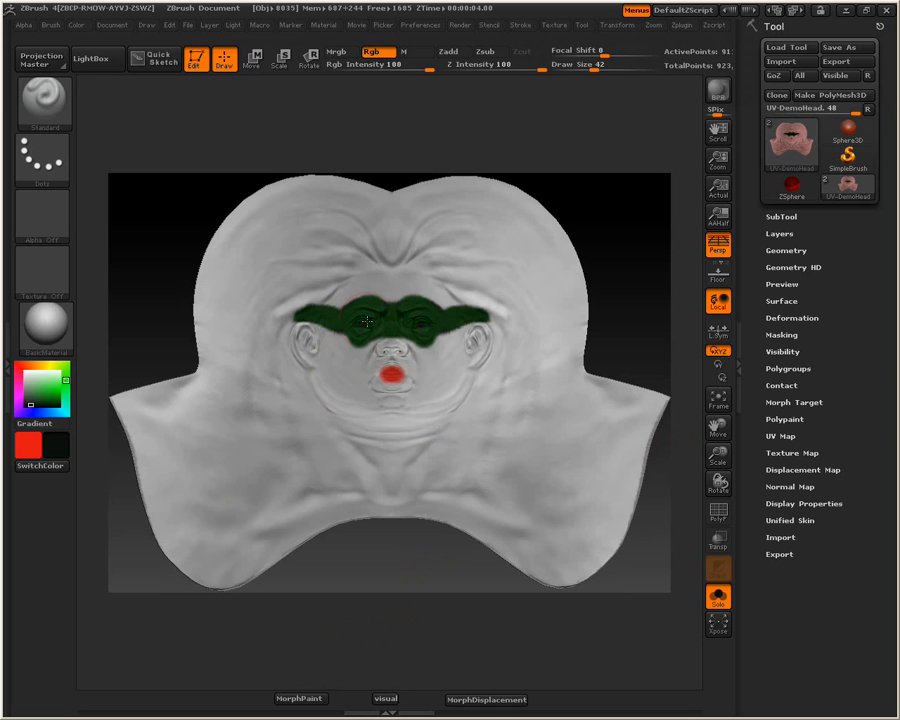
{"action": "mouse_move", "coordinate": [355, 322]}
{"action": "left_mouse_down"}
{"action": "mouse_move", "coordinate": [392, 321]}
{"action": "mouse_move", "coordinate": [307, 311]}
{"action": "mouse_move", "coordinate": [337, 313]}
{"action": "left_mouse_up"}
{"action": "key", "text": "space"}
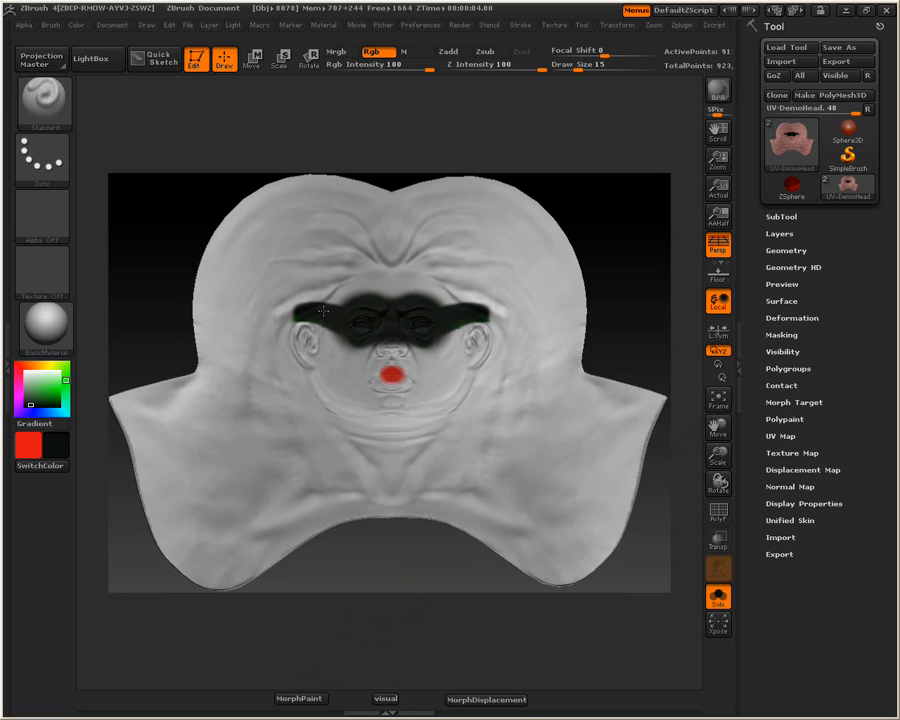
{"action": "left_click_drag", "start_coordinate": [322, 318], "coordinate": [321, 315]}
{"action": "left_click", "coordinate": [453, 700]}
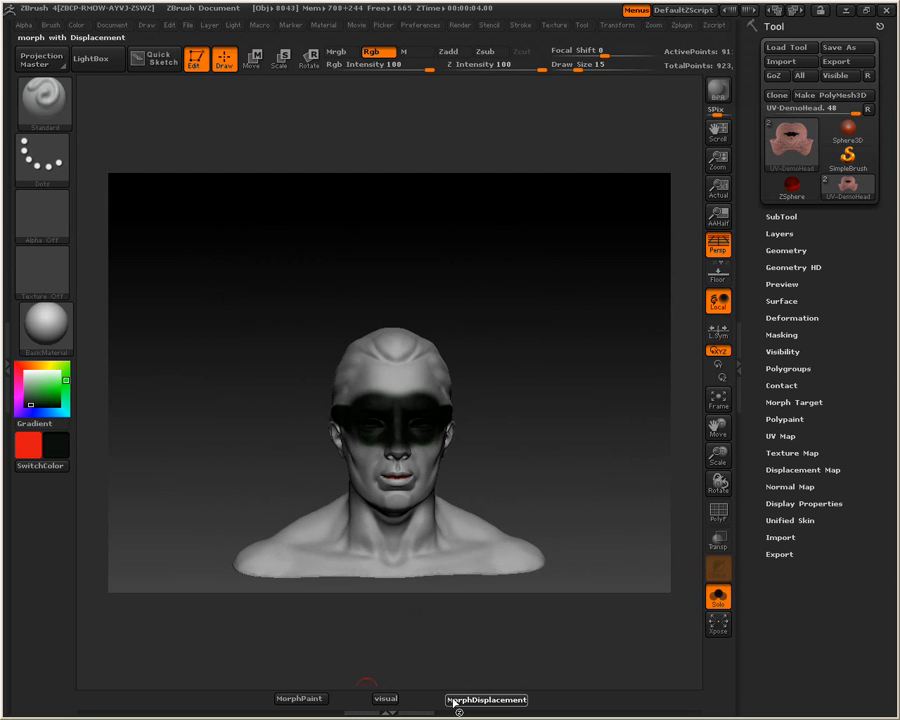
- Preview the painted head from different angles with the SkinShade4 and BasicMaterial2 materials
{"action": "left_click_drag", "start_coordinate": [549, 508], "coordinate": [575, 470]}
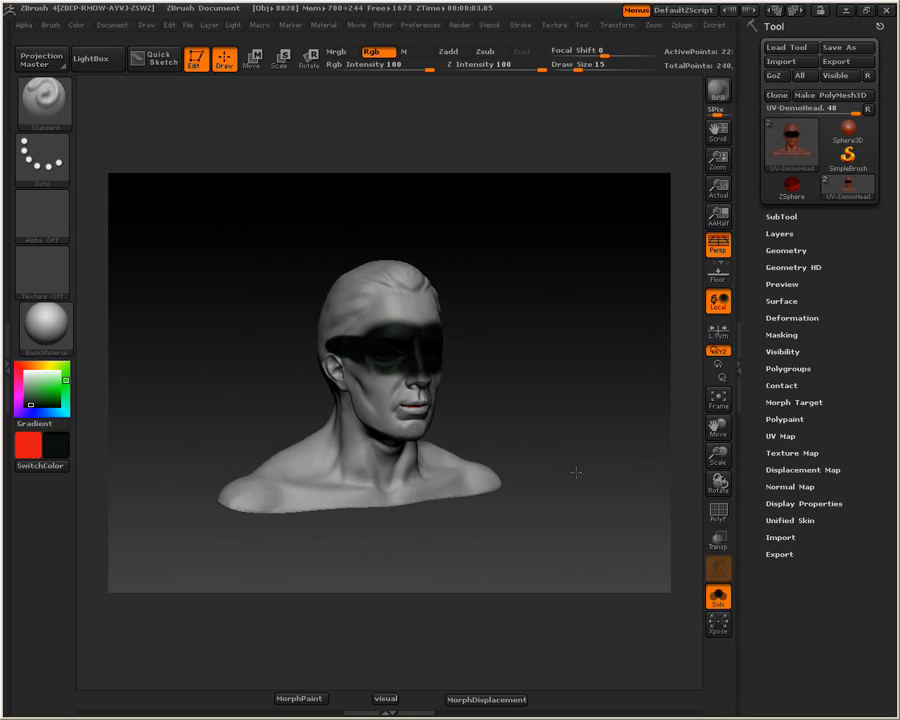
{"action": "left_click", "coordinate": [50, 332]}
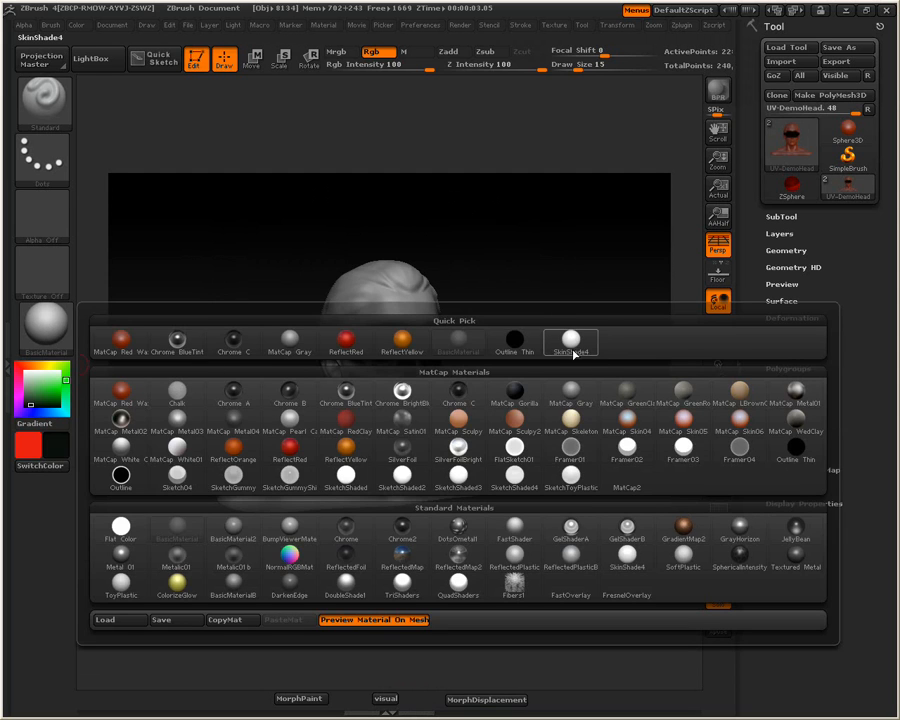
{"action": "left_click", "coordinate": [574, 342]}
{"action": "left_click_drag", "start_coordinate": [573, 348], "coordinate": [545, 378]}
{"action": "left_click", "coordinate": [44, 328]}
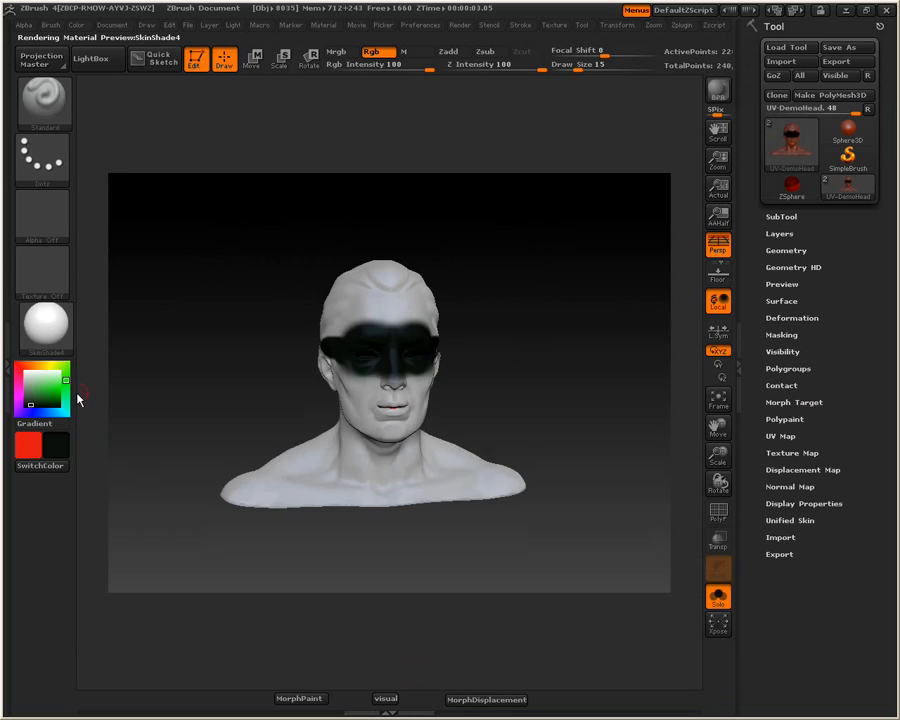
{"action": "left_click", "coordinate": [56, 336]}
{"action": "left_click", "coordinate": [241, 526]}
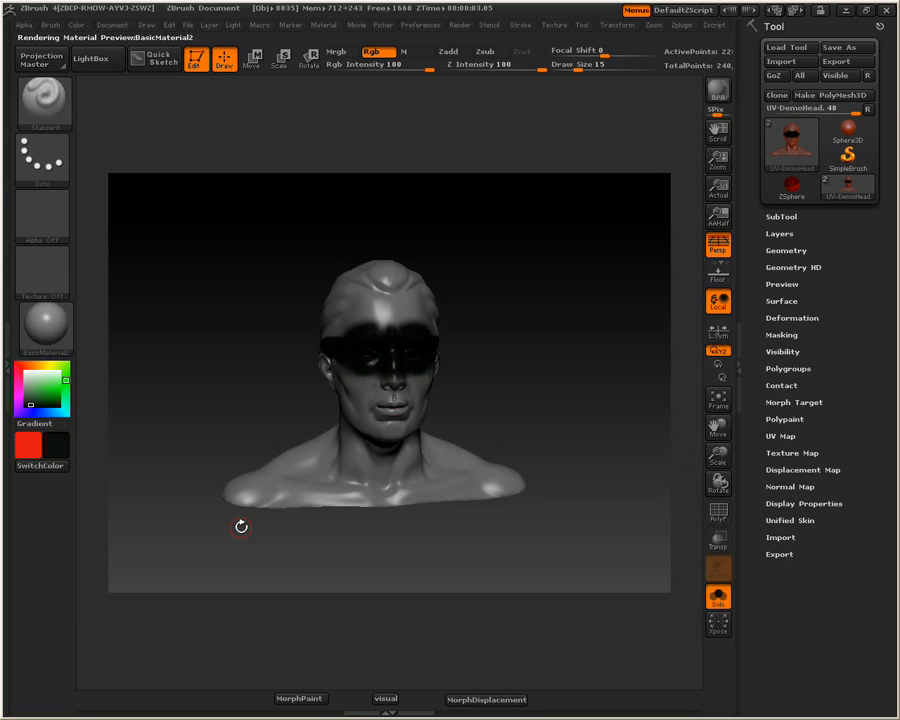
{"action": "left_click_drag", "start_coordinate": [226, 481], "coordinate": [204, 420]}
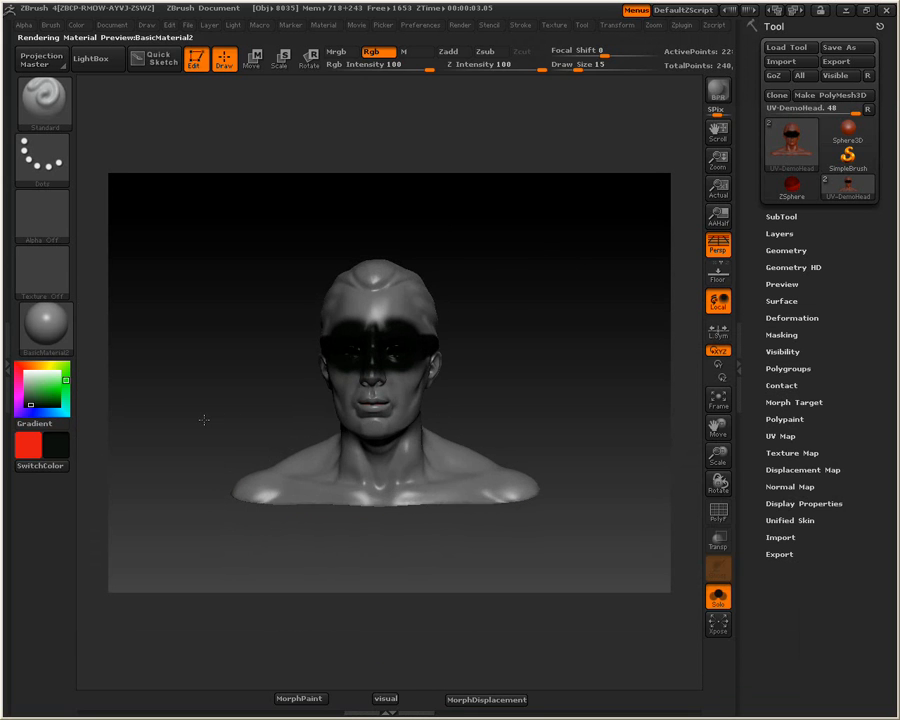
- Set the head's material back to BasicMaterial and view the mask from the side and front
{"action": "left_click", "coordinate": [45, 325]}
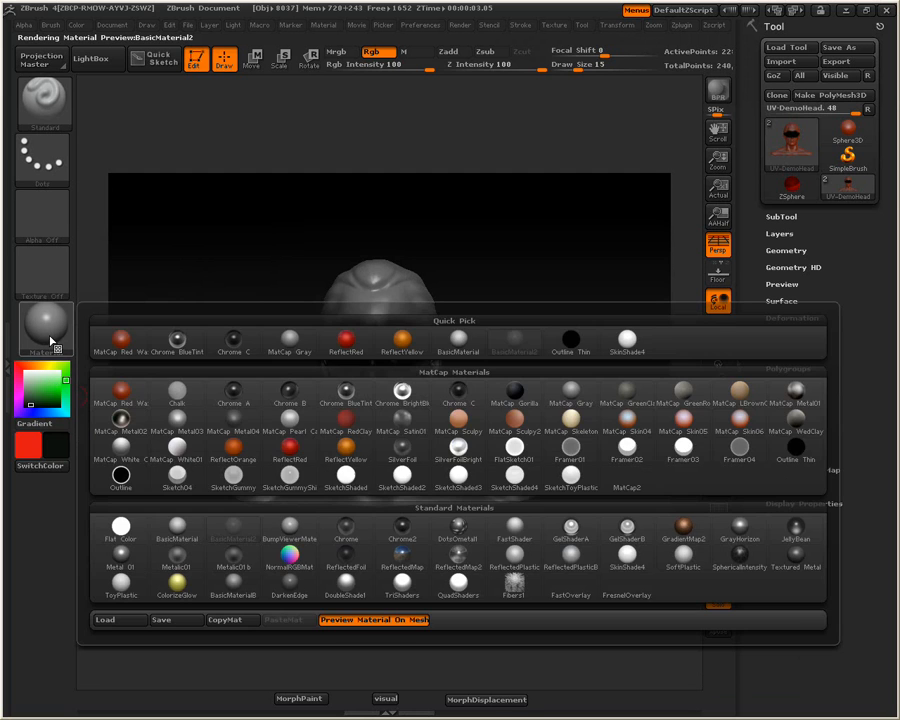
{"action": "left_click", "coordinate": [45, 325]}
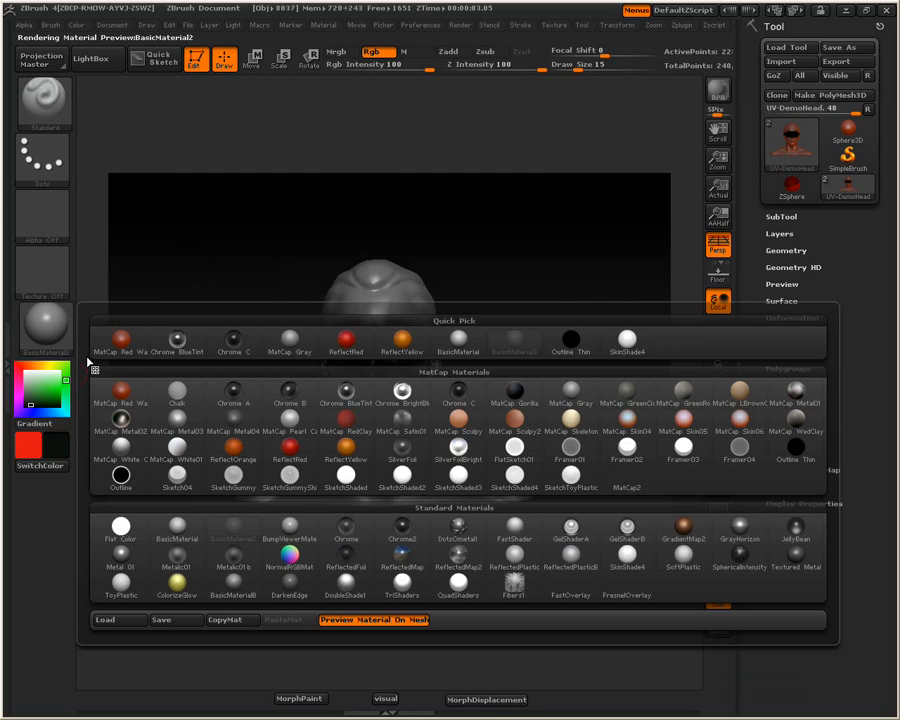
{"action": "left_click", "coordinate": [181, 527]}
{"action": "left_click_drag", "start_coordinate": [199, 464], "coordinate": [228, 451]}
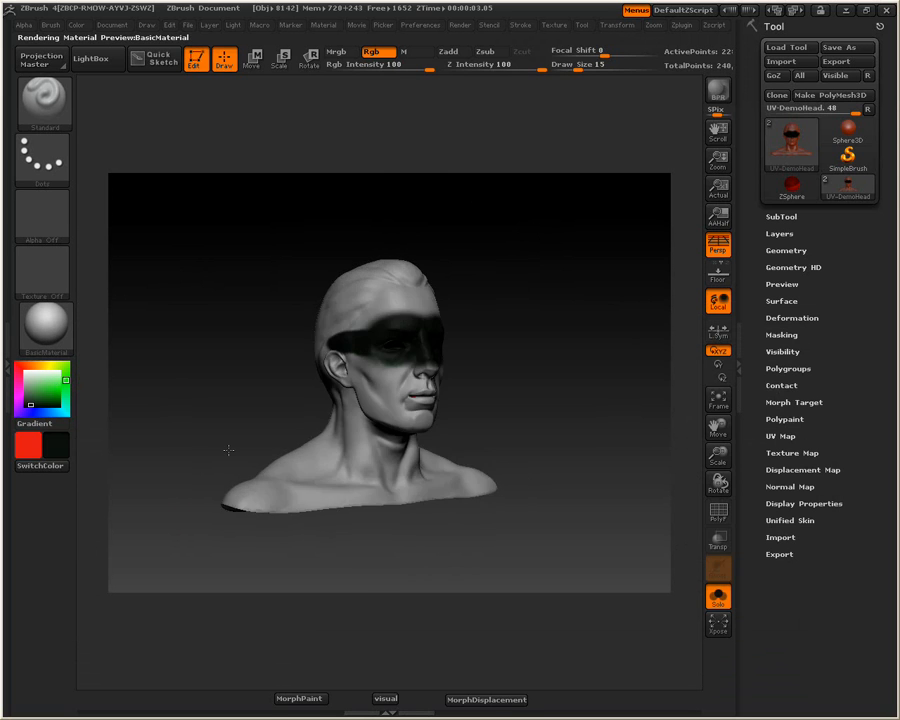
{"action": "mouse_move", "coordinate": [556, 460]}
{"action": "left_mouse_down"}
{"action": "mouse_move", "coordinate": [546, 440]}
{"action": "mouse_move", "coordinate": [593, 450]}
{"action": "mouse_move", "coordinate": [568, 452]}
{"action": "left_mouse_up"}
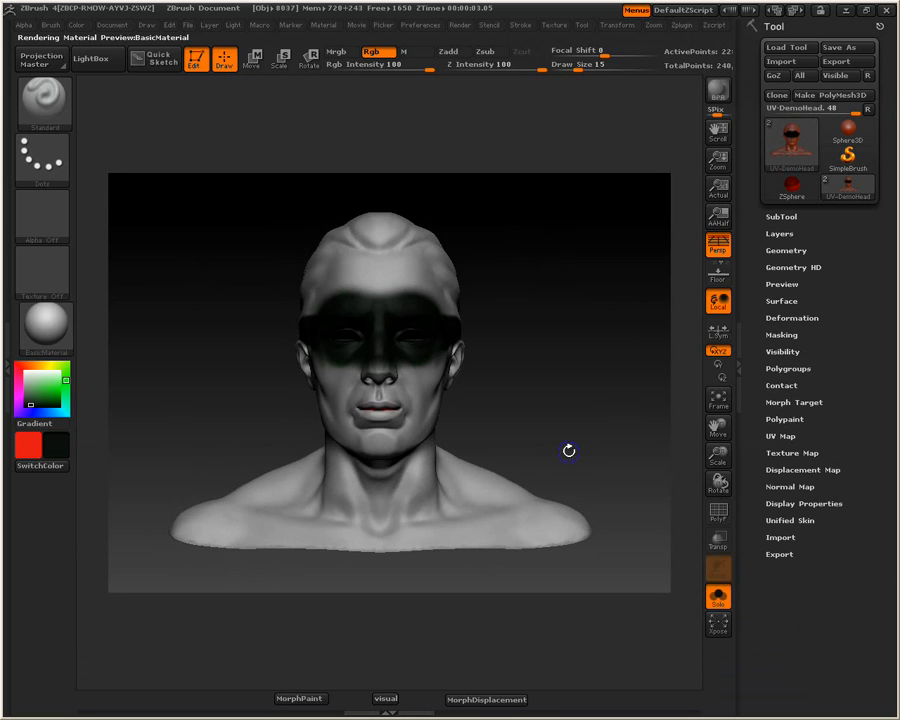
- Flatten the head with MorphPaint and, with the polygon wireframe shown, extend both mask ends down around the ears; hide the wireframe
{"action": "left_click", "coordinate": [316, 704]}
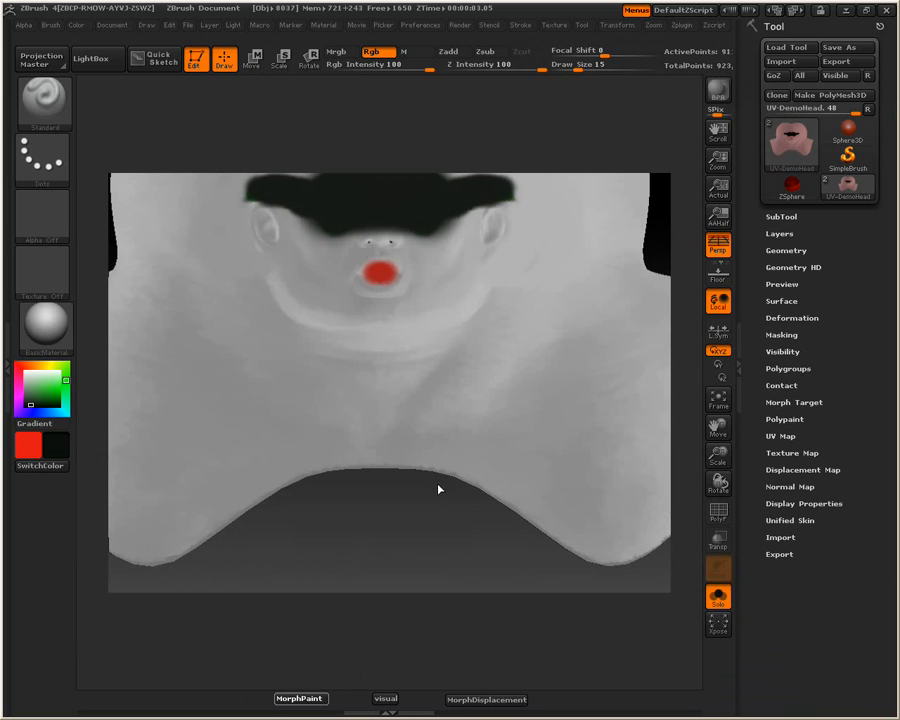
{"action": "key", "text": "f"}
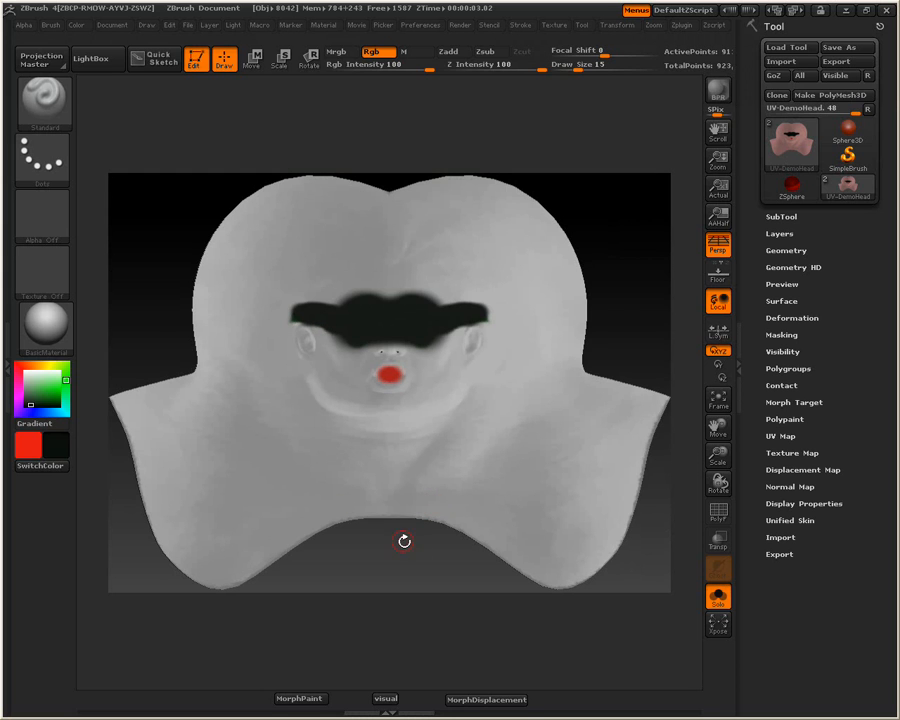
{"action": "left_click", "coordinate": [716, 514]}
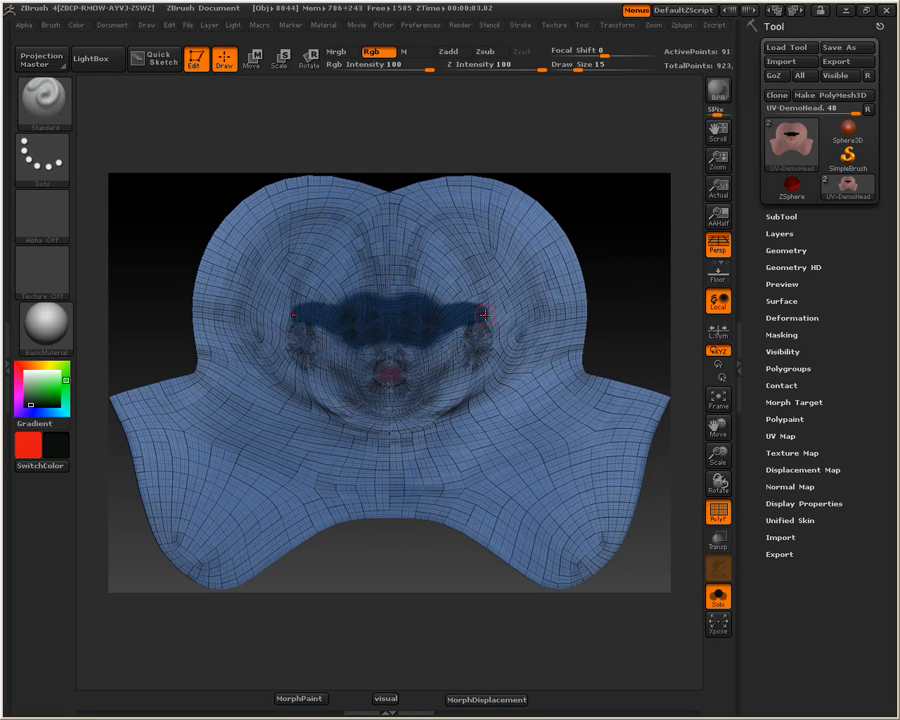
{"action": "left_click_drag", "start_coordinate": [488, 315], "coordinate": [499, 349]}
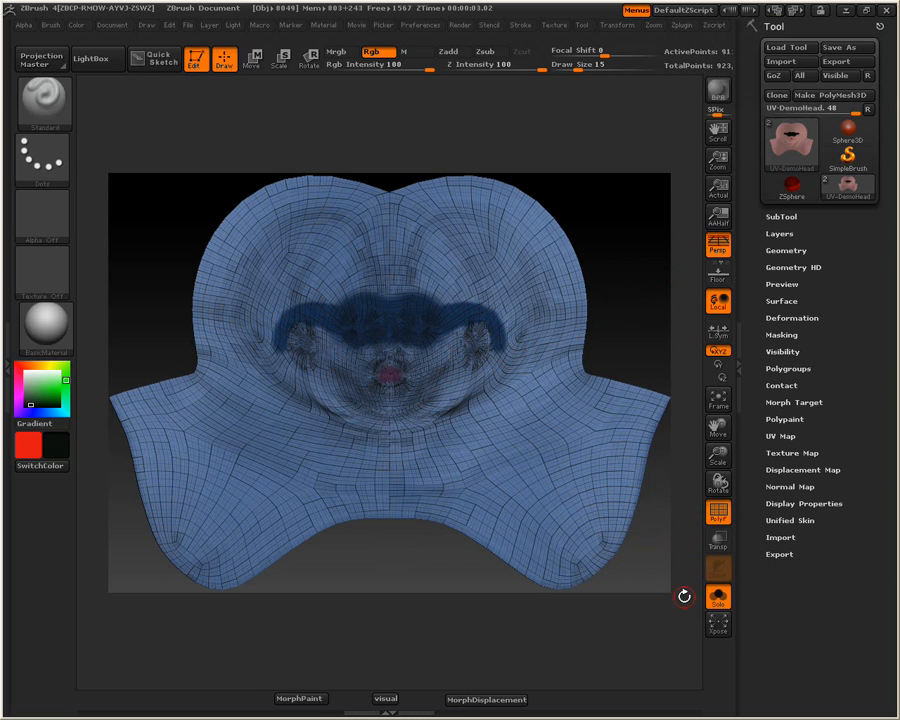
{"action": "left_click", "coordinate": [717, 518]}
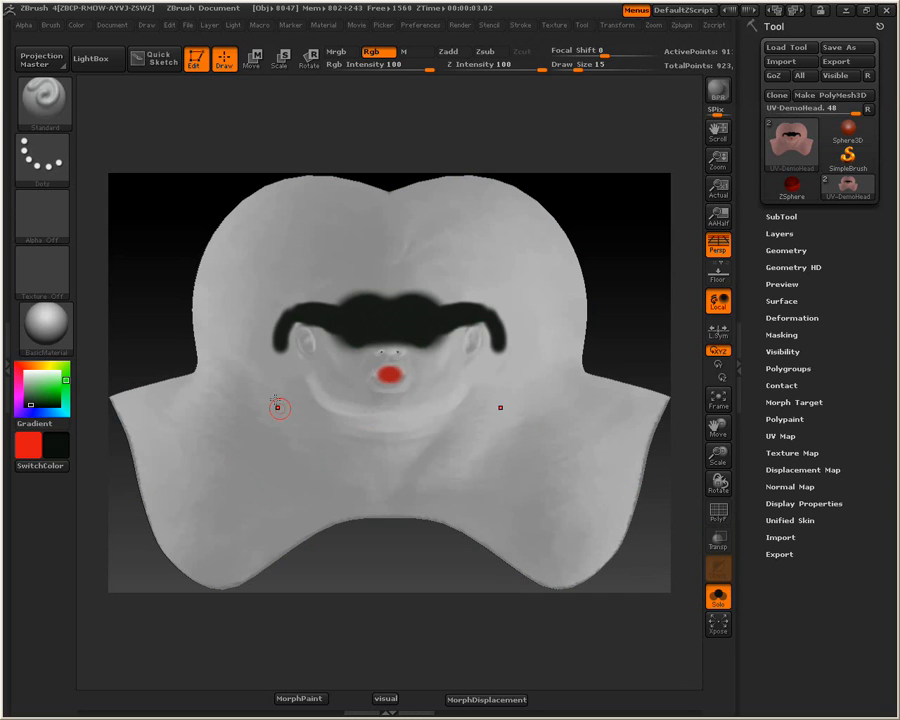
- Return the head to its 3D shape with MorphPaint and inspect the extended mask
{"action": "left_click", "coordinate": [308, 700]}
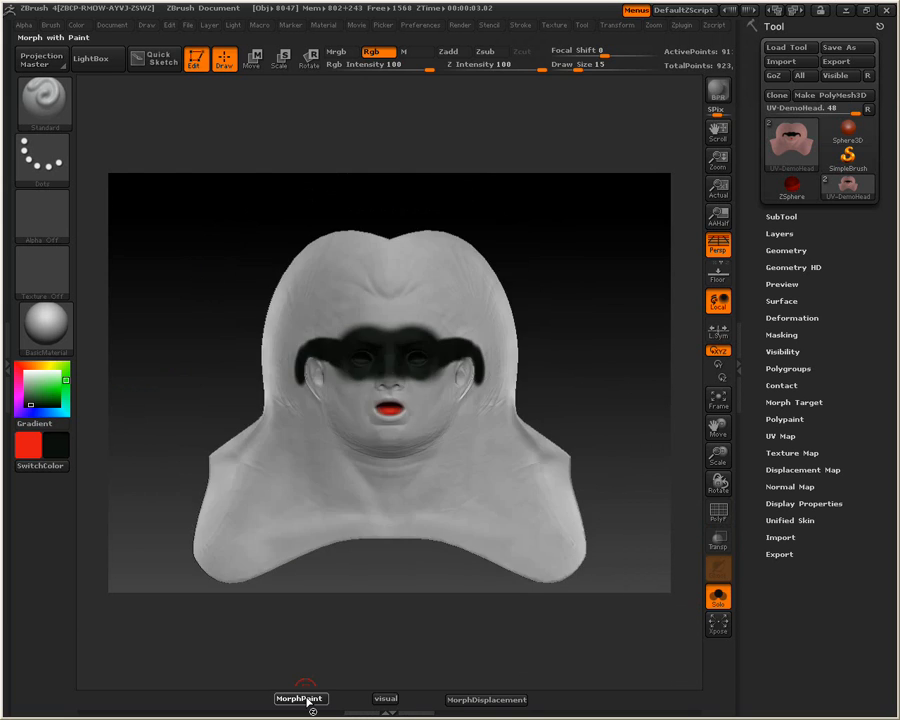
{"action": "left_click_drag", "start_coordinate": [251, 464], "coordinate": [443, 393]}
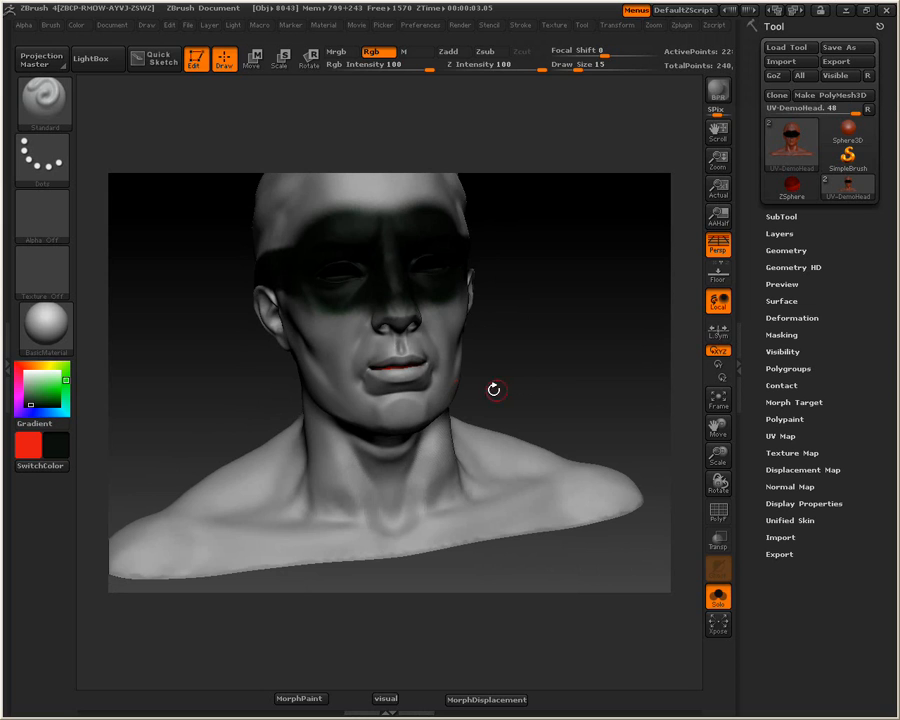
{"action": "key", "text": "f"}
{"action": "left_click_drag", "start_coordinate": [563, 377], "coordinate": [565, 378]}
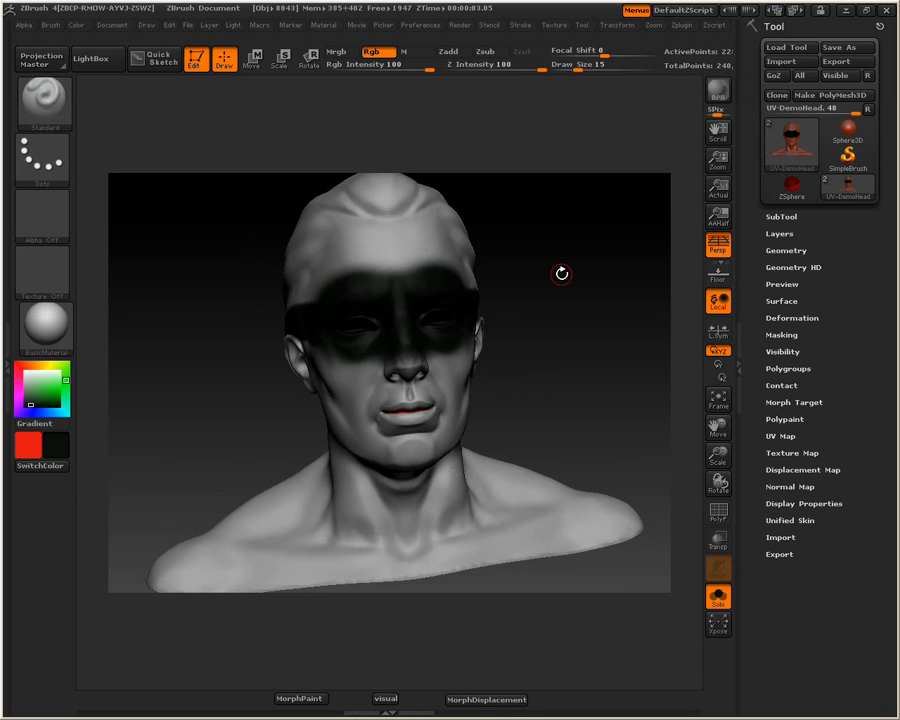
- Show all subtools, select the eyes_1 subtool, and isolate it
{"action": "left_click", "coordinate": [716, 597]}
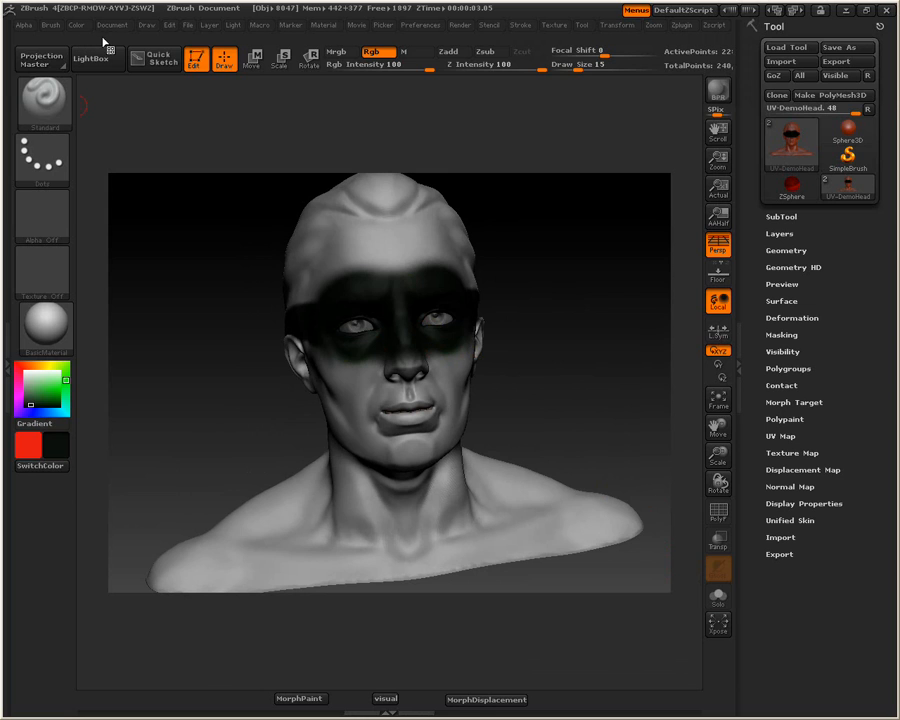
{"action": "left_click", "coordinate": [358, 323], "text": "alt"}
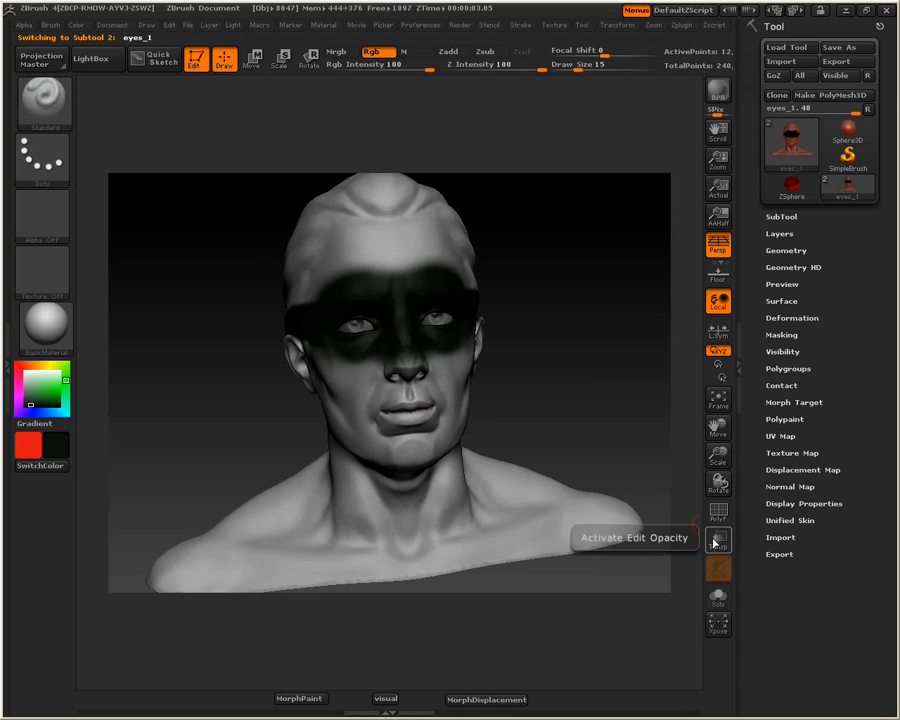
{"action": "left_click", "coordinate": [717, 597]}
{"action": "left_click_drag", "start_coordinate": [522, 499], "coordinate": [522, 499]}
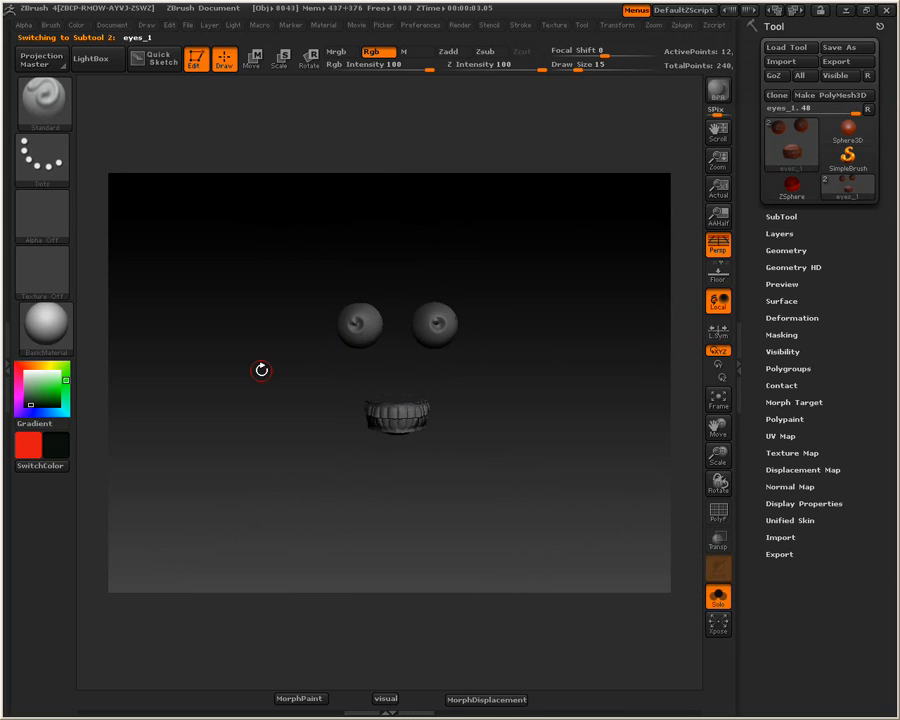
- Choose a light green colour and paint over the upper and lower teeth on the 3D model
{"action": "left_click", "coordinate": [67, 391]}
{"action": "left_click", "coordinate": [62, 375]}
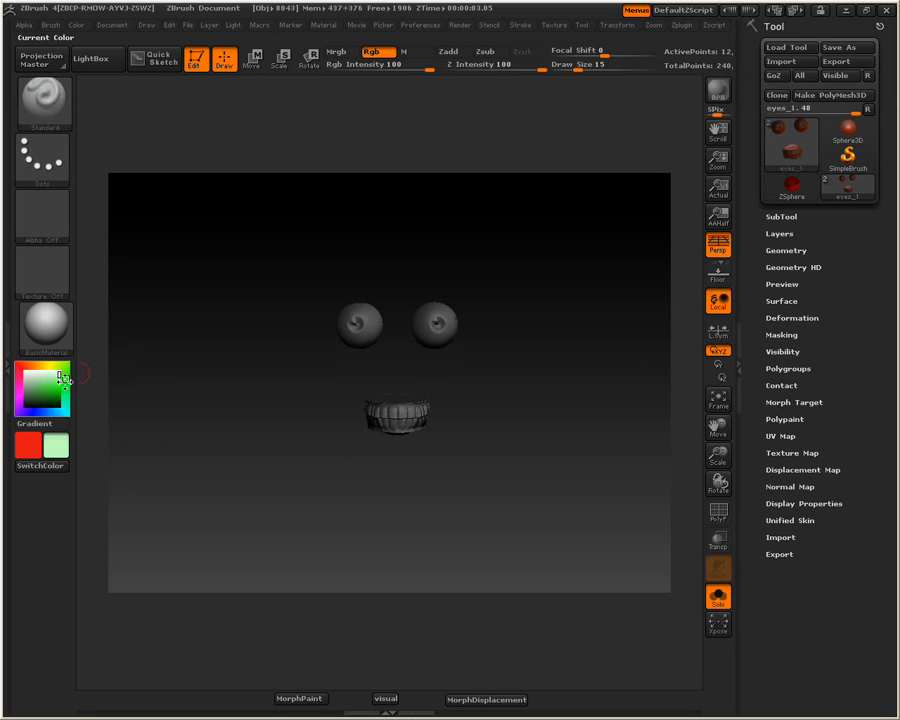
{"action": "mouse_move", "coordinate": [388, 417]}
{"action": "left_mouse_down"}
{"action": "mouse_move", "coordinate": [374, 412]}
{"action": "mouse_move", "coordinate": [428, 415]}
{"action": "left_mouse_up"}
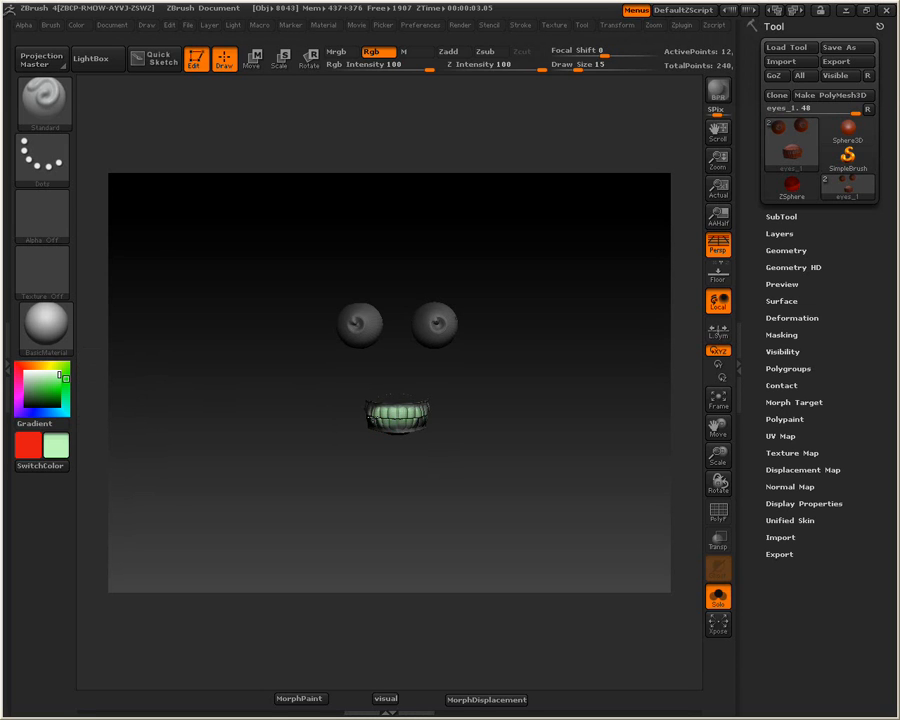
{"action": "left_click_drag", "start_coordinate": [364, 405], "coordinate": [429, 406]}
{"action": "mouse_move", "coordinate": [366, 424]}
{"action": "left_mouse_down"}
{"action": "mouse_move", "coordinate": [426, 426]}
{"action": "mouse_move", "coordinate": [502, 396]}
{"action": "left_mouse_up"}
{"action": "left_click_drag", "start_coordinate": [473, 403], "coordinate": [446, 437]}
- Flatten the eyes and teeth with MorphPaint, check their polygon wireframe, and isolate the mouth pieces by hiding the eyes
{"action": "left_click", "coordinate": [303, 699]}
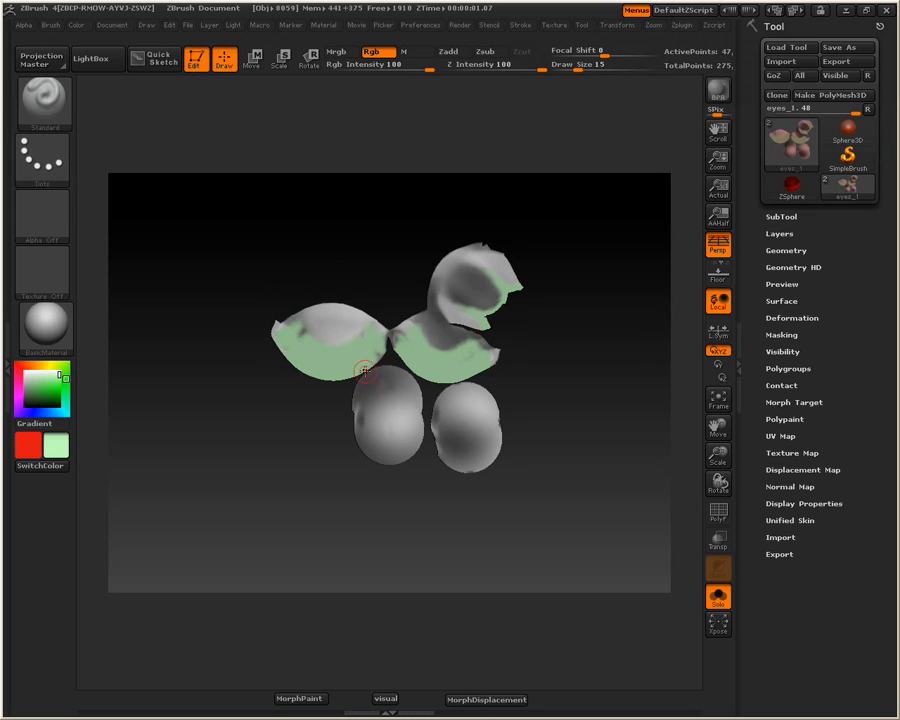
{"action": "left_click", "coordinate": [718, 510]}
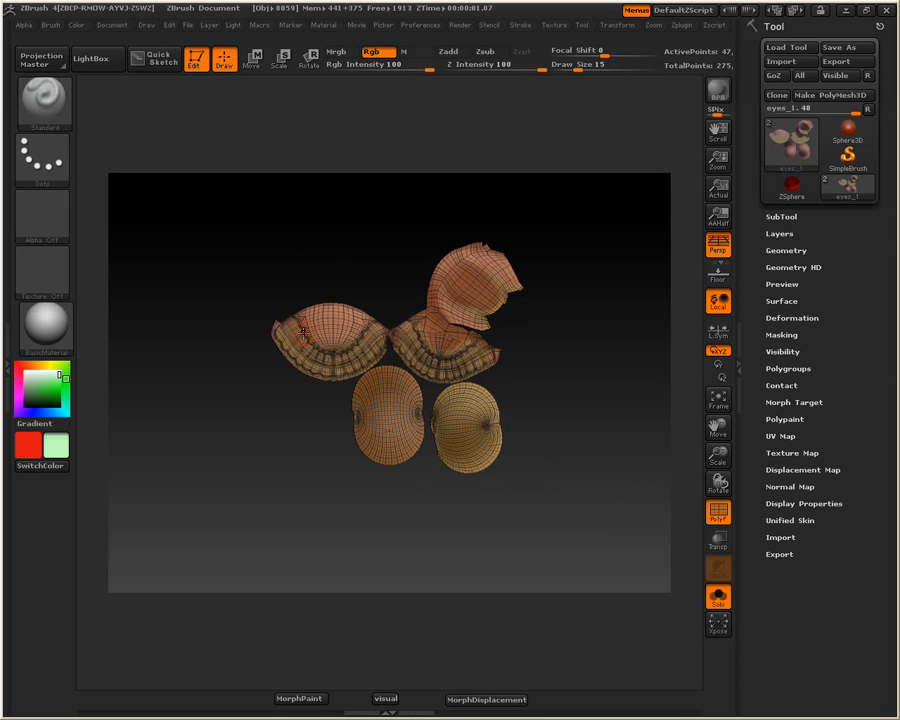
{"action": "left_click", "coordinate": [718, 510]}
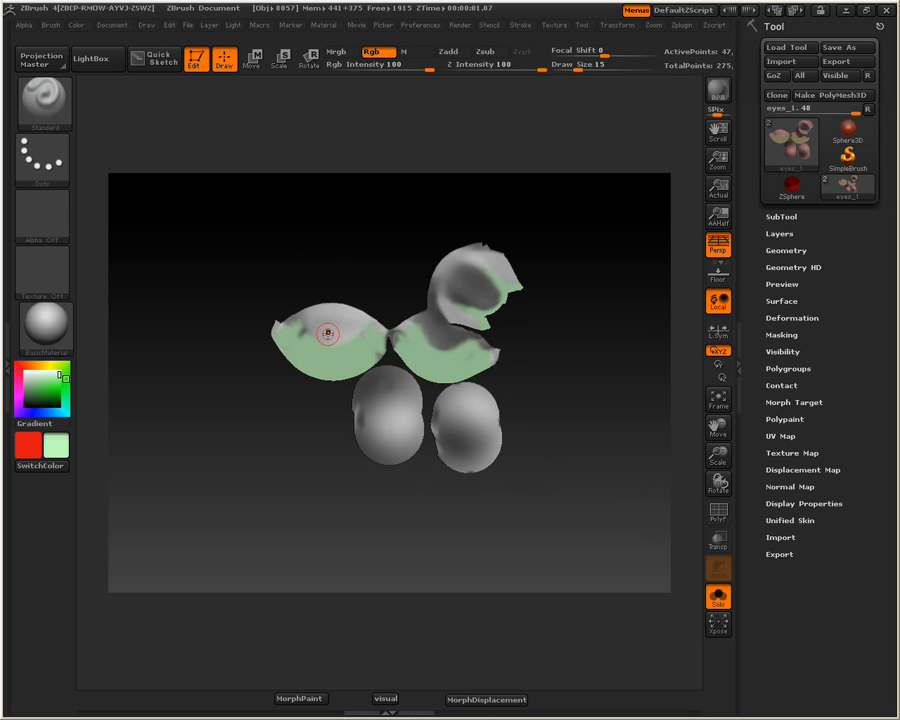
{"action": "key", "text": "ctrl"}
{"action": "left_click", "coordinate": [328, 334], "text": "ctrl+shift"}
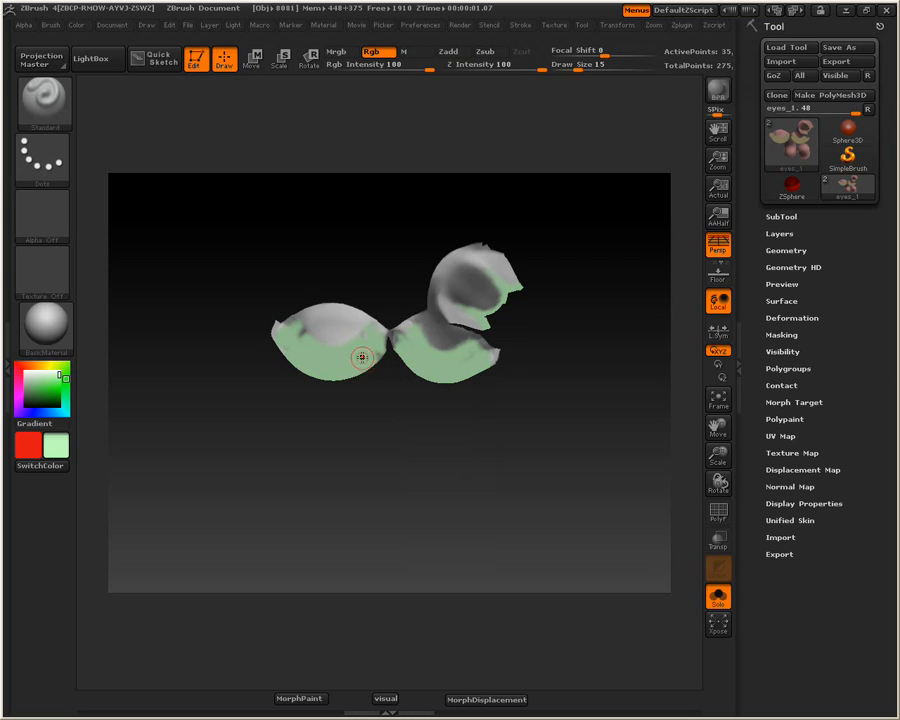
- Set the draw size to 39, cover the flattened mouth pieces with light green, and try to restore their 3D shape with MorphPaint
{"action": "mouse_move", "coordinate": [374, 333]}
{"action": "left_mouse_down"}
{"action": "mouse_move", "coordinate": [311, 341]}
{"action": "mouse_move", "coordinate": [282, 312]}
{"action": "mouse_move", "coordinate": [343, 331]}
{"action": "mouse_move", "coordinate": [370, 324]}
{"action": "left_mouse_up"}
{"action": "key", "text": "space"}
{"action": "left_click_drag", "start_coordinate": [371, 274], "coordinate": [386, 266]}
{"action": "mouse_move", "coordinate": [349, 327]}
{"action": "left_mouse_down"}
{"action": "mouse_move", "coordinate": [326, 318]}
{"action": "mouse_move", "coordinate": [430, 335]}
{"action": "mouse_move", "coordinate": [486, 262]}
{"action": "mouse_move", "coordinate": [432, 321]}
{"action": "mouse_move", "coordinate": [504, 270]}
{"action": "left_mouse_up"}
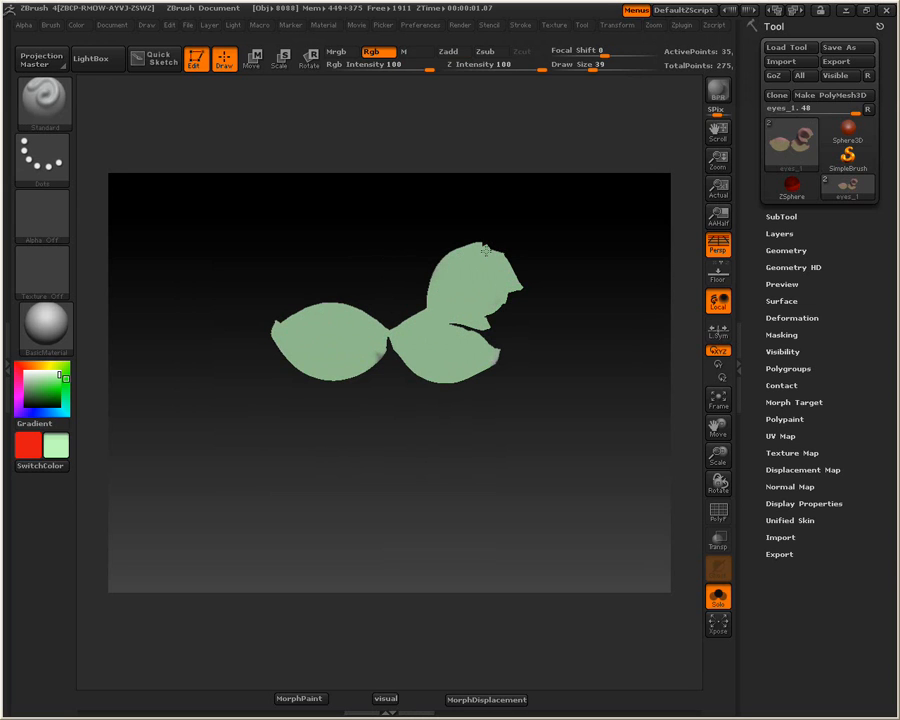
{"action": "left_click_drag", "start_coordinate": [483, 279], "coordinate": [470, 286]}
{"action": "left_click_drag", "start_coordinate": [355, 367], "coordinate": [384, 355]}
{"action": "left_click", "coordinate": [296, 695]}
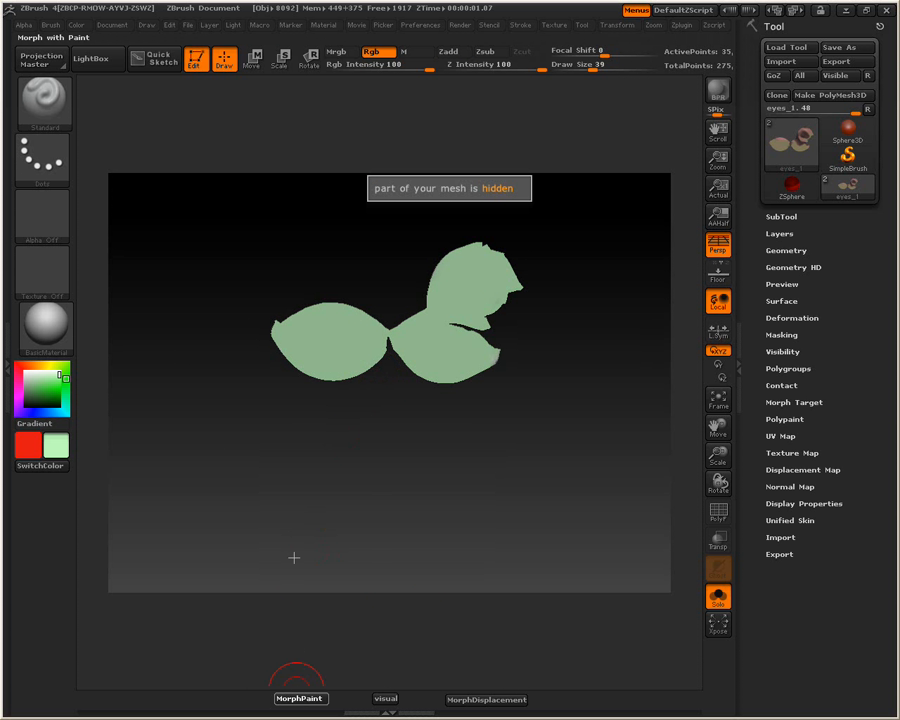
- Unhide all flattened parts of the eyes and teeth, restore their 3D shape with MorphPaint, and show the head around them
{"action": "key", "text": "ctrl+shift"}
{"action": "left_click", "coordinate": [175, 432], "text": "ctrl+shift"}
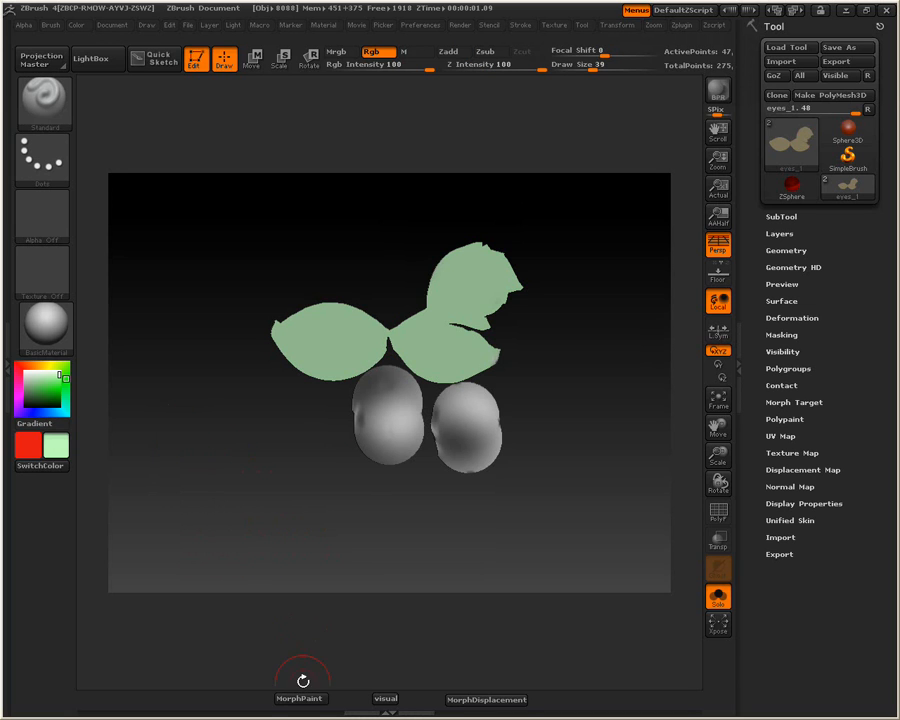
{"action": "left_click", "coordinate": [301, 699]}
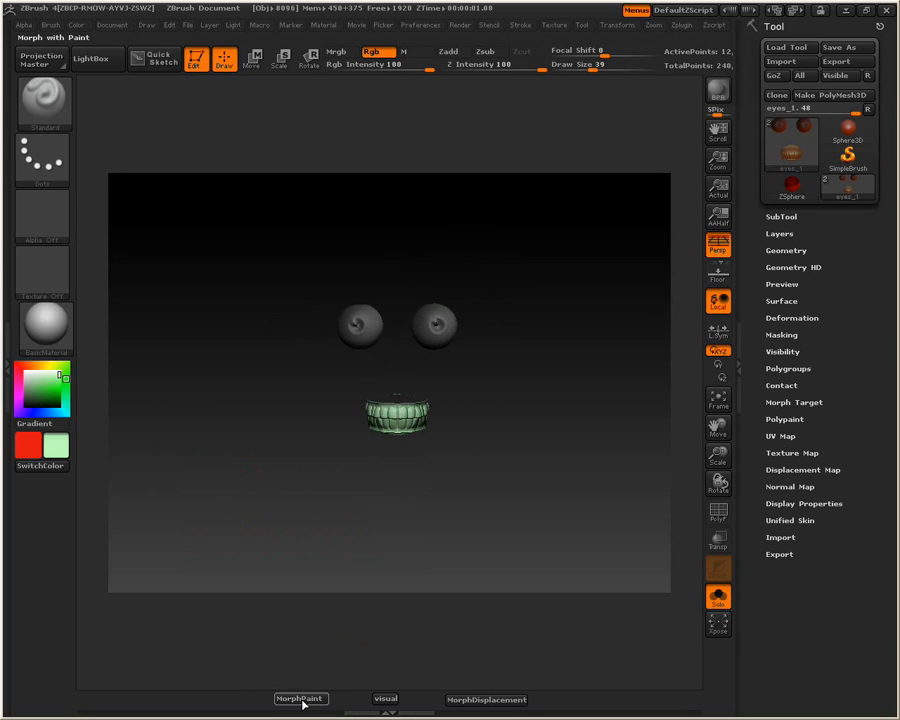
{"action": "left_click", "coordinate": [725, 596]}
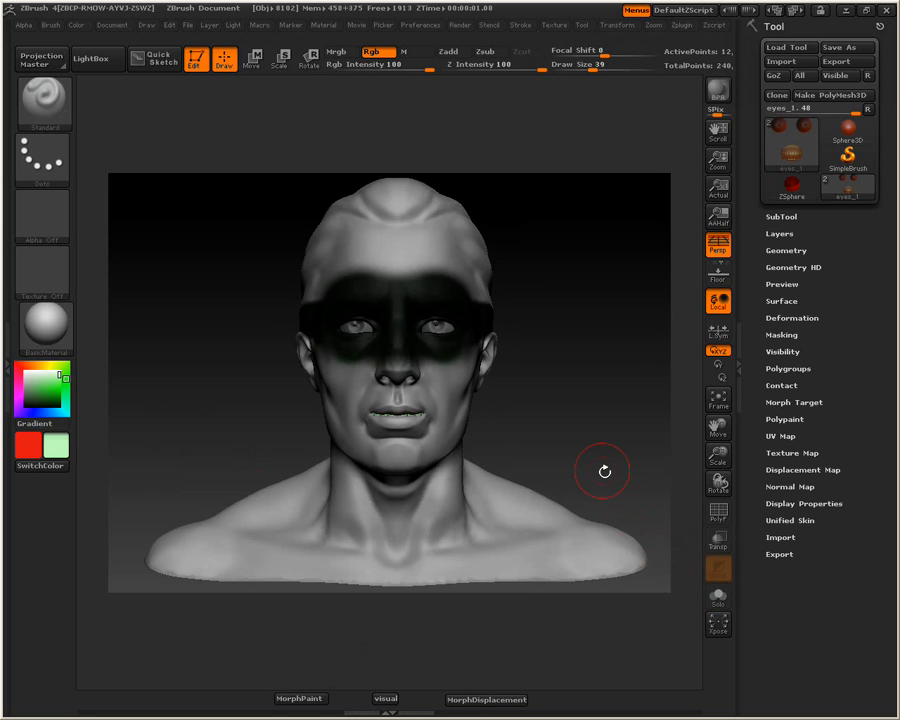
{"action": "left_click", "coordinate": [716, 597]}
{"action": "left_click", "coordinate": [716, 597]}
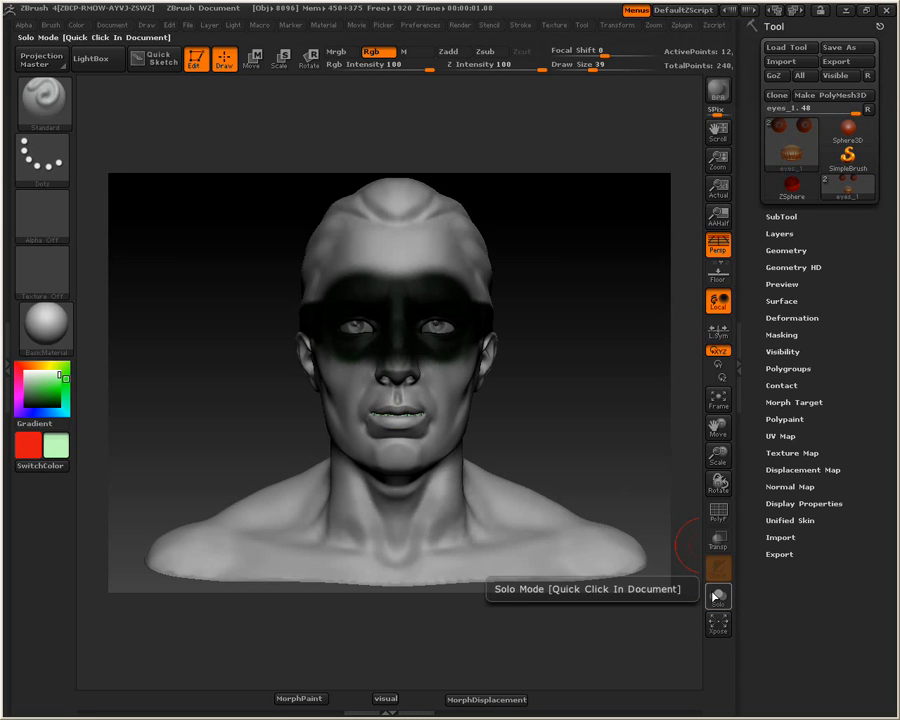
- Flatten the eyes and teeth again with MorphPaint, isolate the subtool, and hide everything except the right-hand flattened eye
{"action": "left_click", "coordinate": [295, 702]}
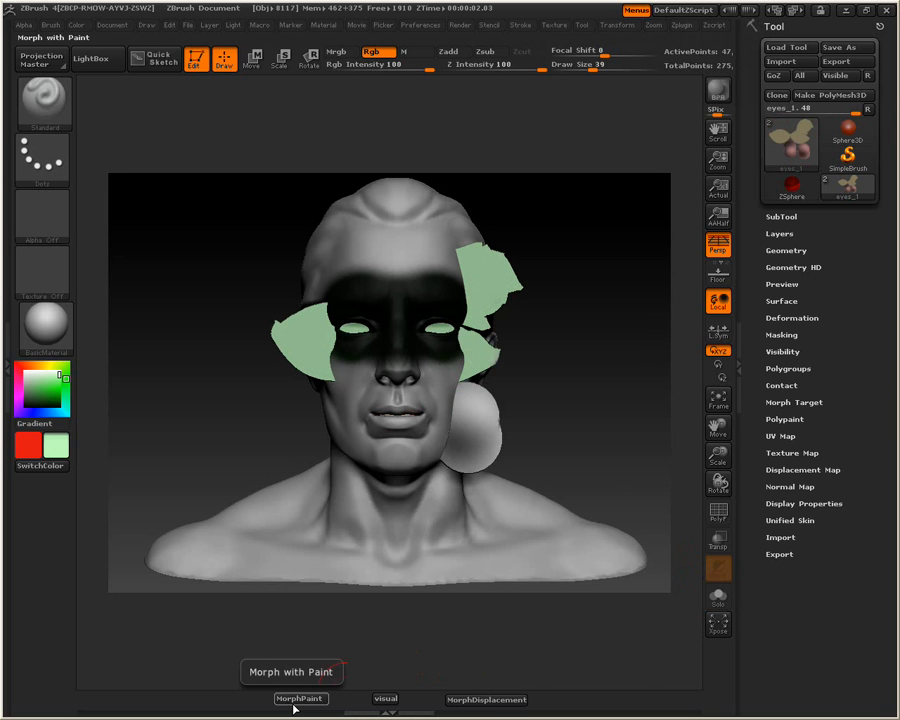
{"action": "left_click", "coordinate": [718, 597]}
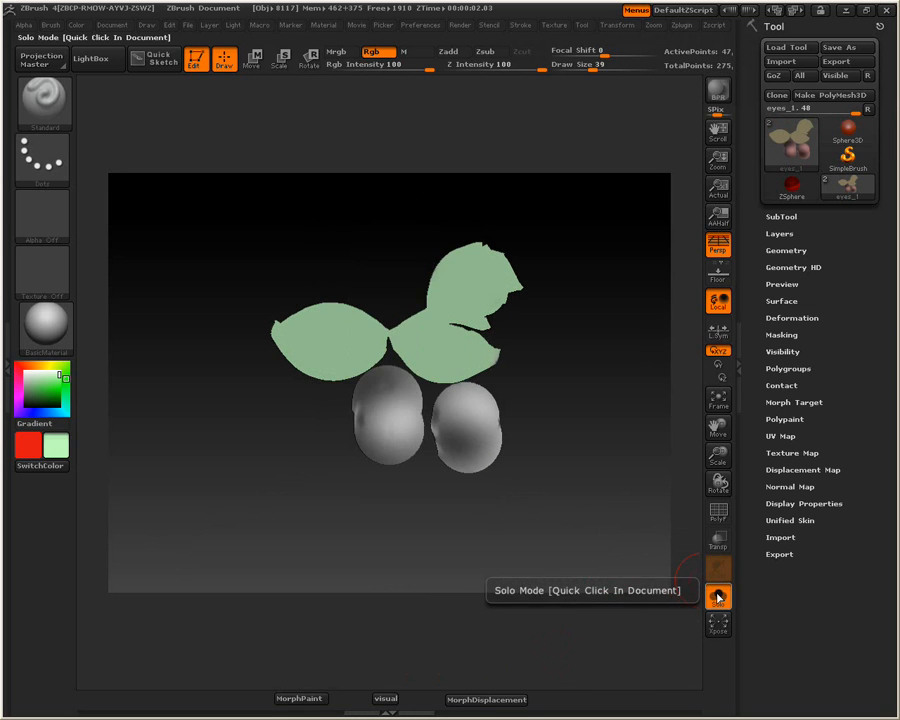
{"action": "left_click", "coordinate": [385, 429], "text": "ctrl+shift"}
{"action": "left_click", "coordinate": [387, 429], "text": "ctrl+shift"}
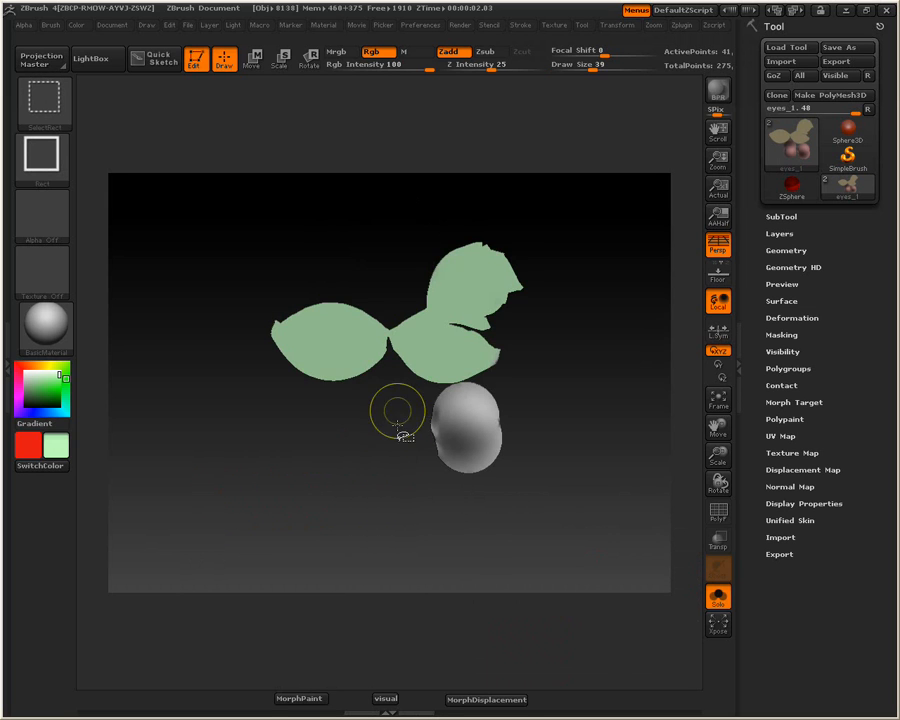
{"action": "left_click", "coordinate": [406, 338], "text": "ctrl+shift"}
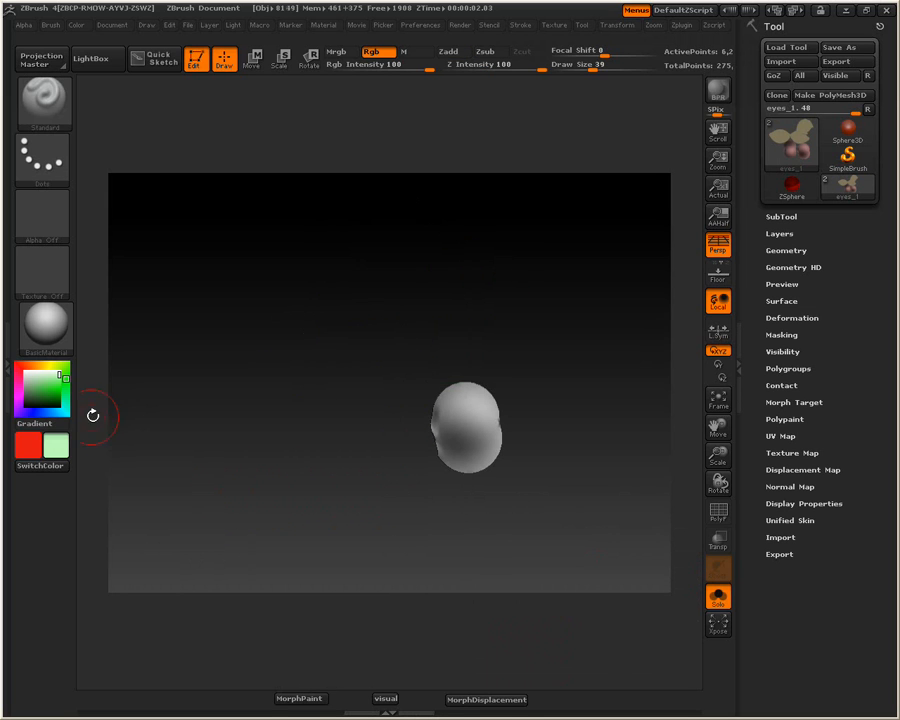
- Switch to red, paint the whole isolated flattened eye, and unhide the other pieces
{"action": "left_click", "coordinate": [47, 468]}
{"action": "mouse_move", "coordinate": [432, 432]}
{"action": "left_mouse_down"}
{"action": "mouse_move", "coordinate": [460, 405]}
{"action": "mouse_move", "coordinate": [446, 419]}
{"action": "left_mouse_up"}
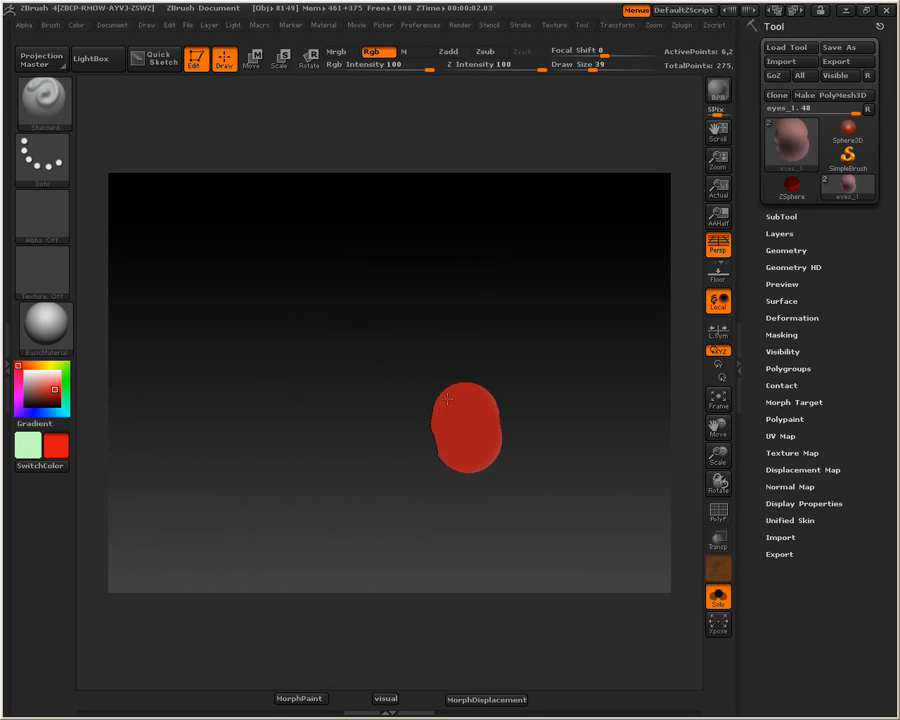
{"action": "left_click", "coordinate": [432, 500], "text": "ctrl+shift"}
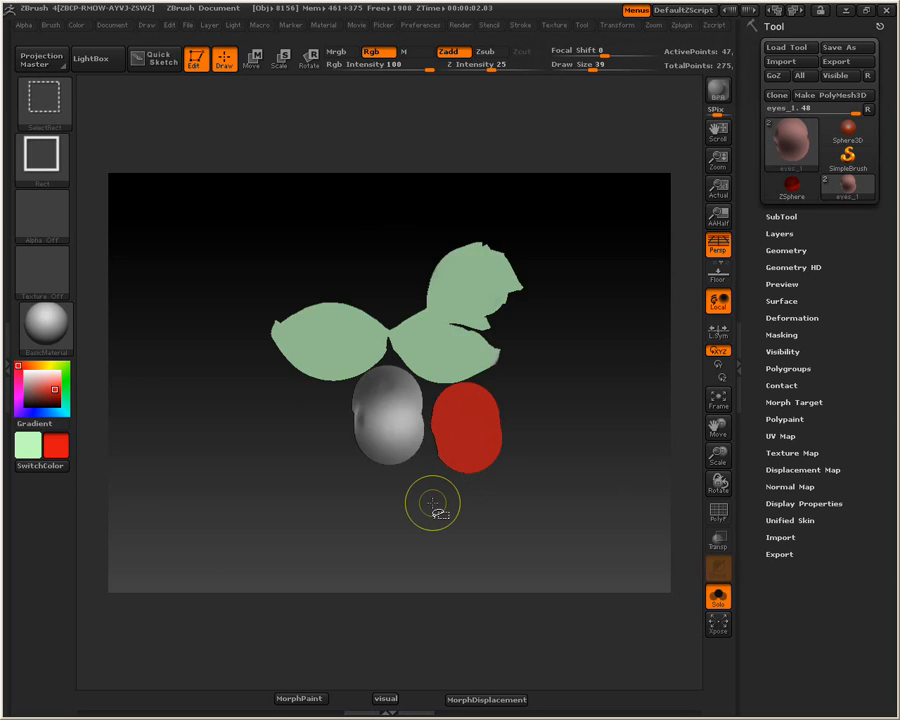
- Isolate the left-hand flattened eye, paint it entirely blue, and unhide the remaining pieces
{"action": "left_click", "coordinate": [391, 435], "text": "ctrl+shift"}
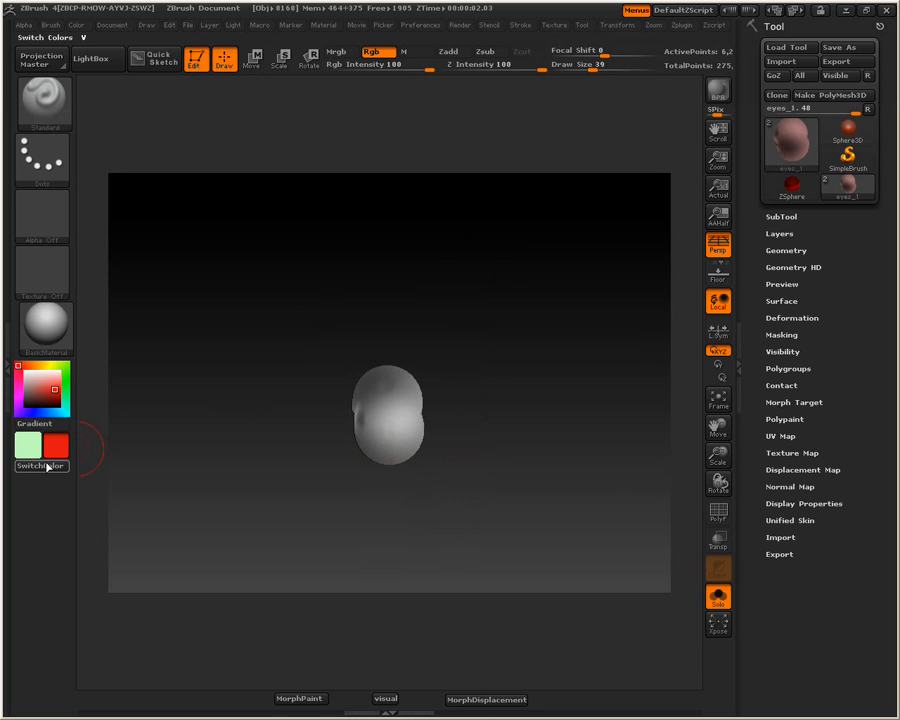
{"action": "left_click", "coordinate": [31, 410]}
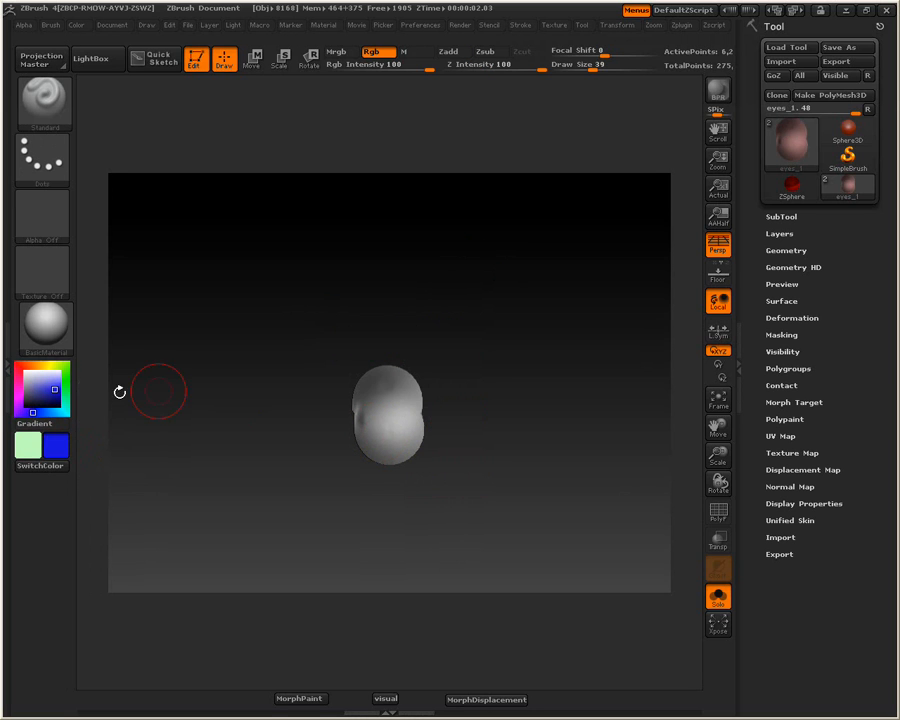
{"action": "mouse_move", "coordinate": [361, 418]}
{"action": "left_mouse_down"}
{"action": "mouse_move", "coordinate": [388, 398]}
{"action": "mouse_move", "coordinate": [373, 411]}
{"action": "left_mouse_up"}
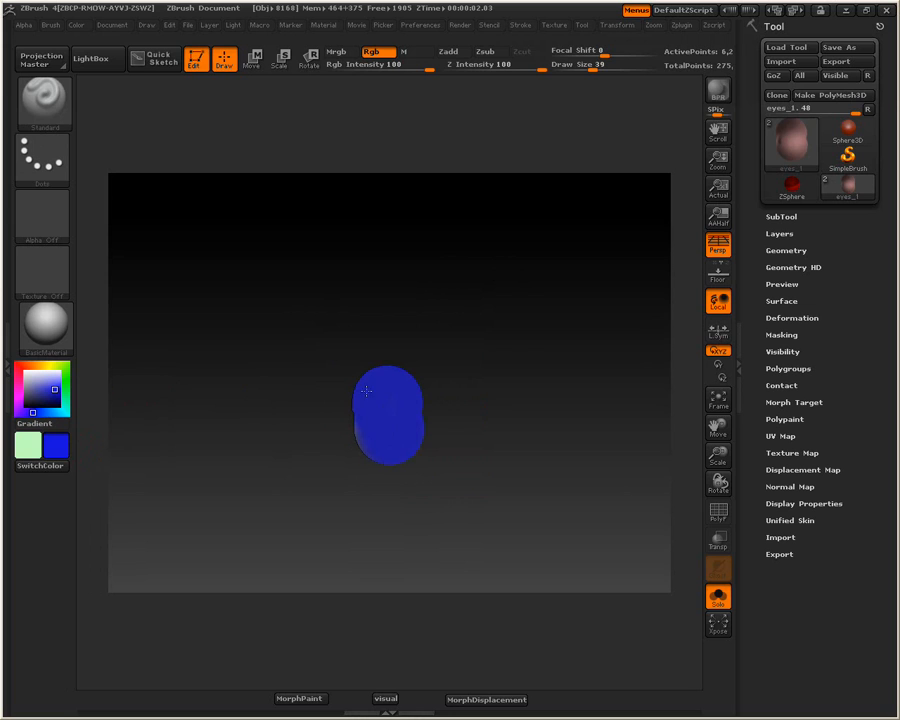
{"action": "left_click", "coordinate": [295, 466], "text": "ctrl+shift"}
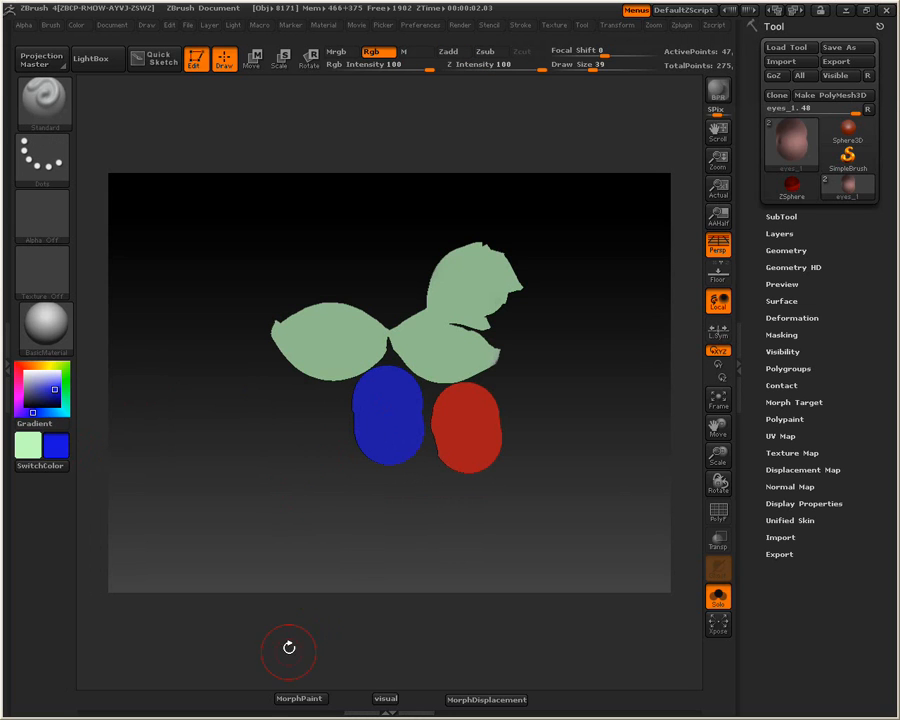
- Restore the painted eyes and teeth to 3D with MorphPaint, show the full head, and run the morph once more
{"action": "left_click", "coordinate": [298, 699]}
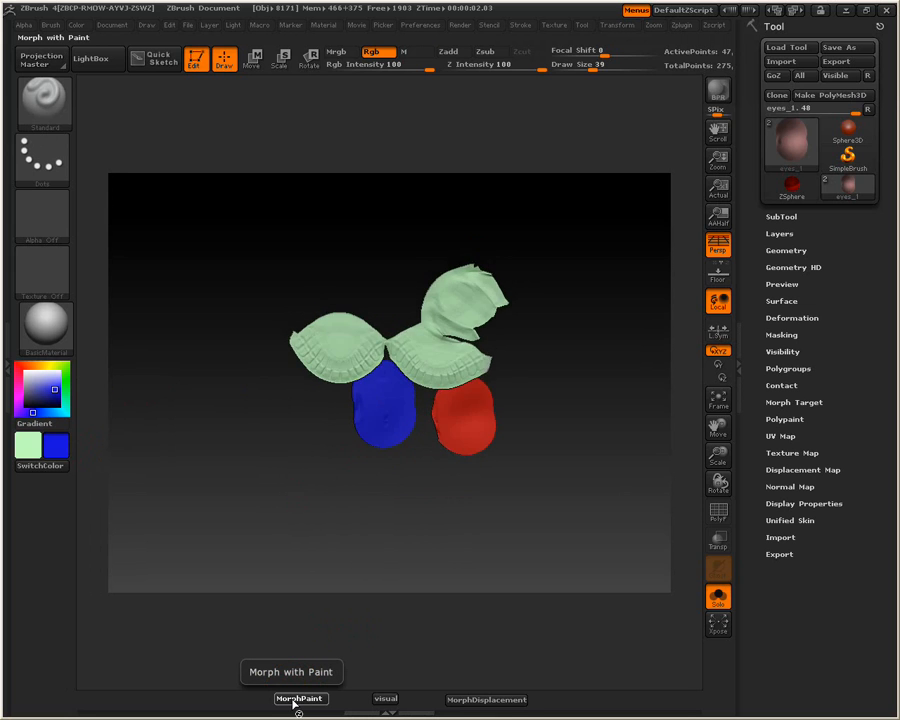
{"action": "left_click", "coordinate": [717, 597]}
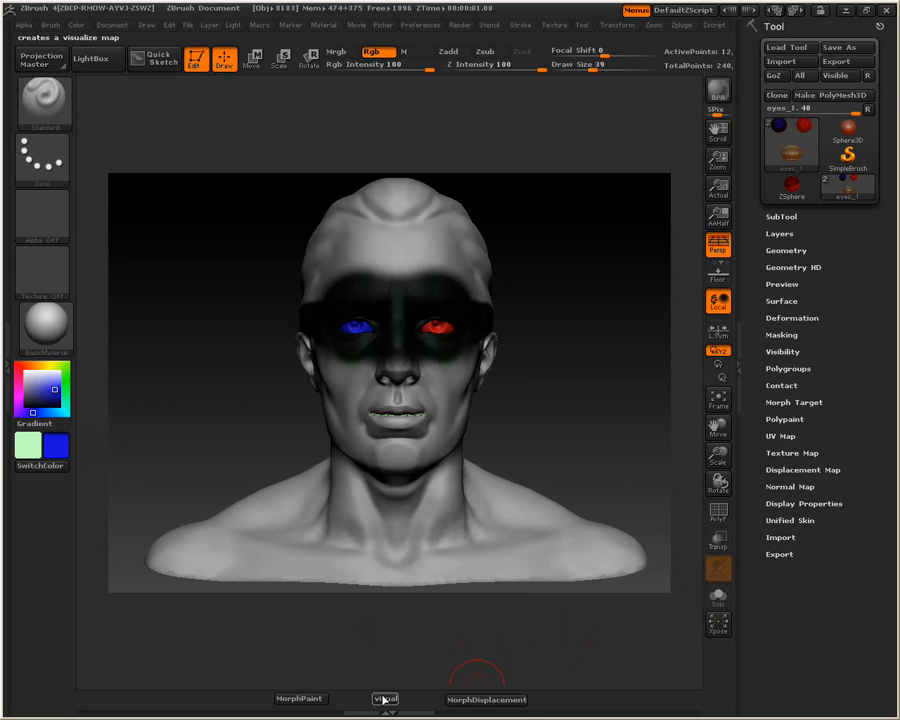
{"action": "left_click", "coordinate": [308, 699]}
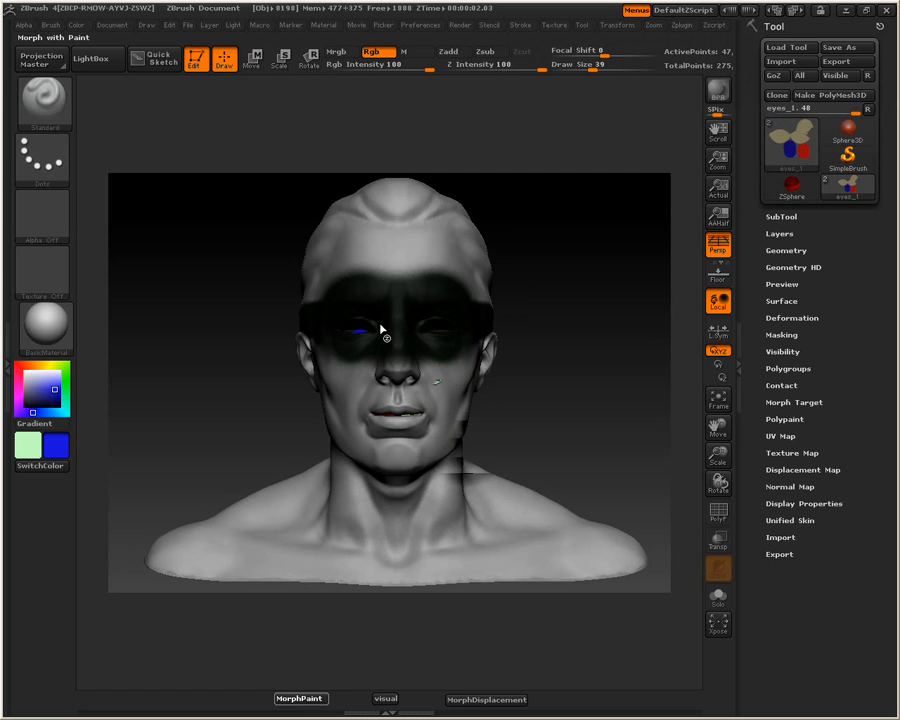
- Select the UV-DemoHead subtool, flatten and restore it with MorphPaint, and run MorphDisplacement on it
{"action": "left_click", "coordinate": [381, 254], "text": "alt"}
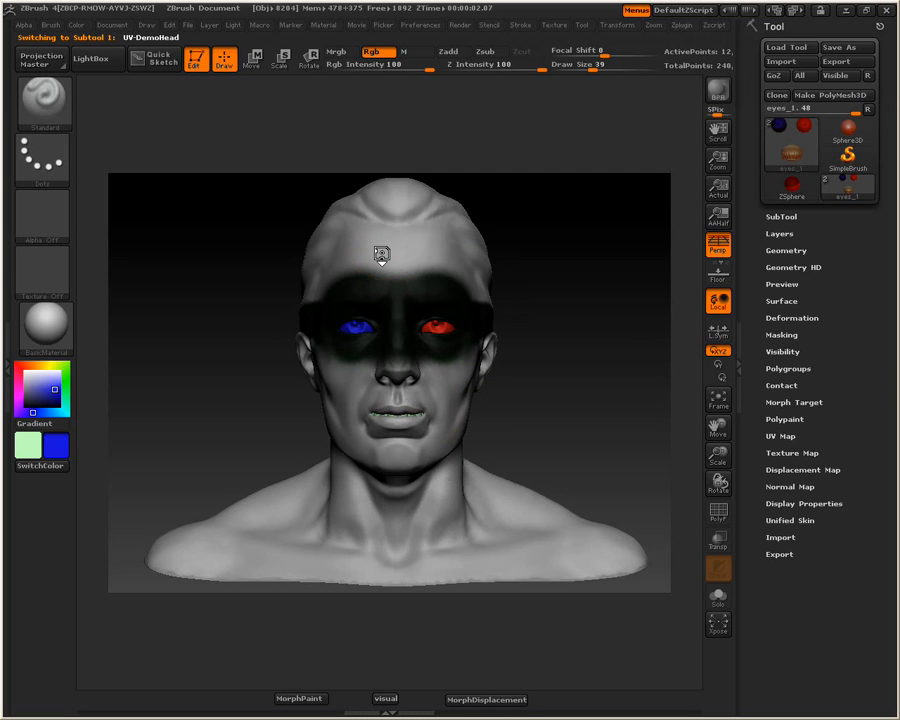
{"action": "left_click", "coordinate": [298, 698]}
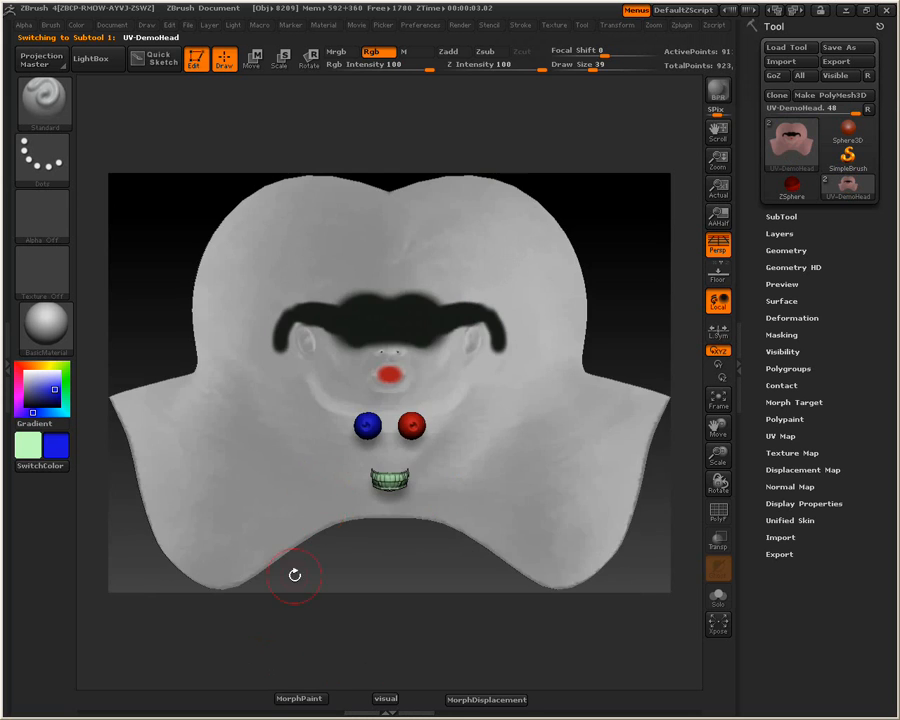
{"action": "left_click", "coordinate": [297, 699]}
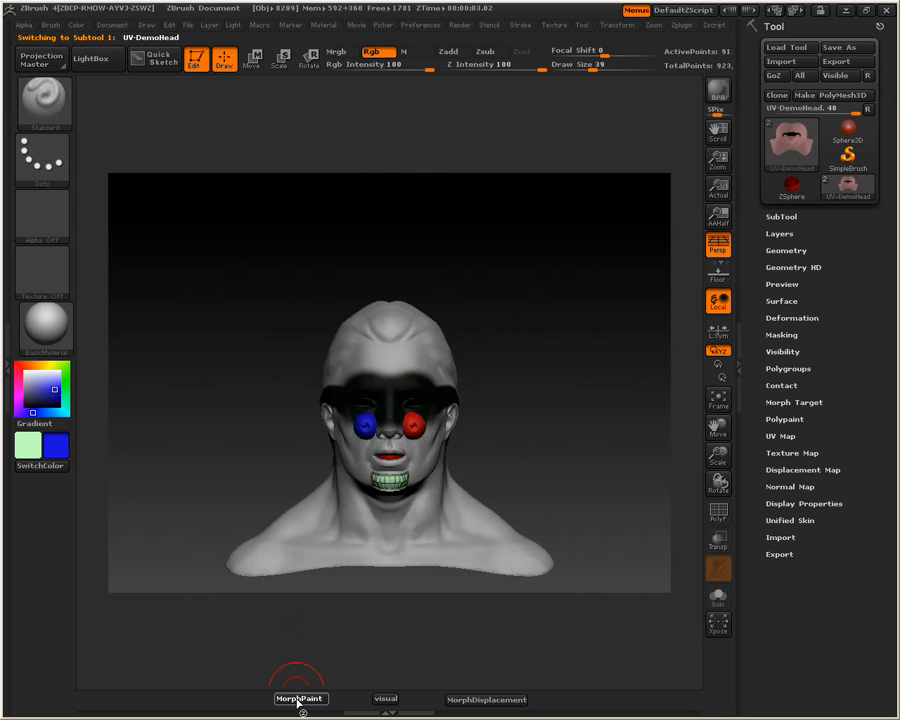
{"action": "left_click", "coordinate": [474, 700]}
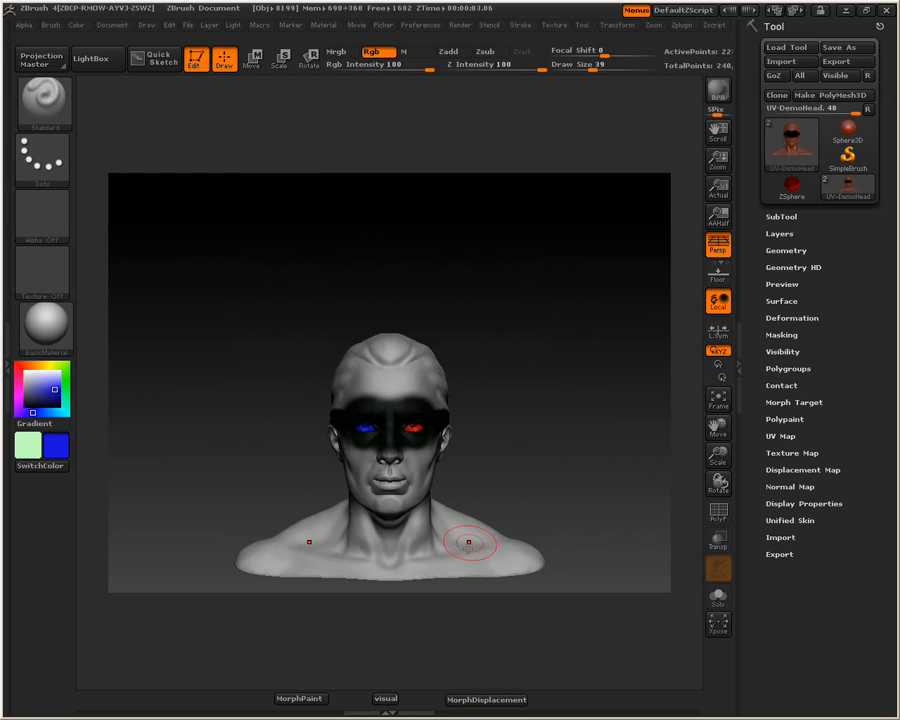
{"action": "key", "text": "f"}
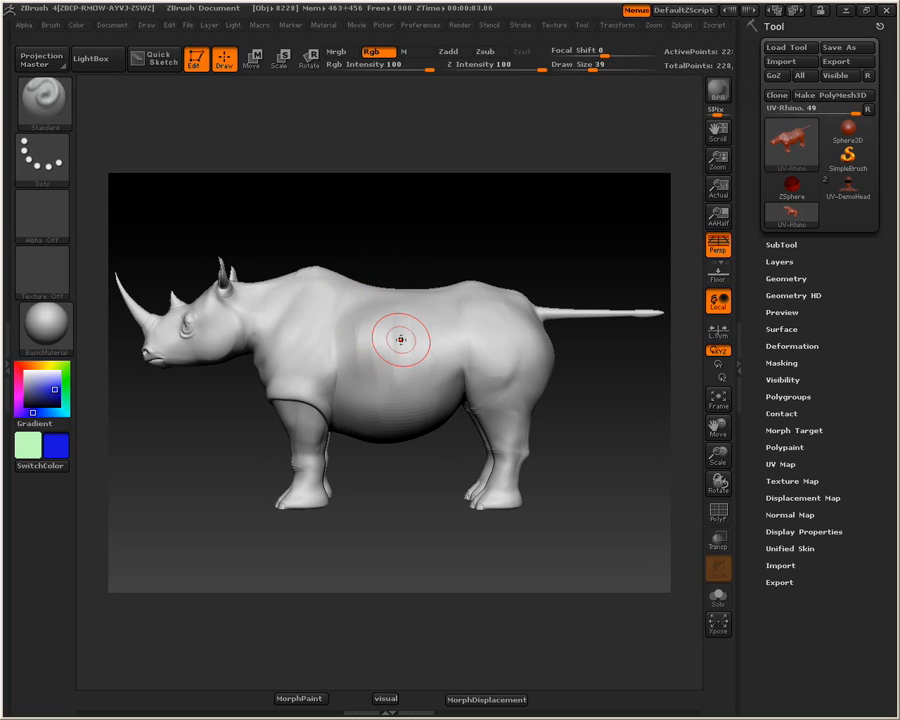
- Choose white as the paint colour and create a visualize map for the UV-Rhino model
{"action": "mouse_move", "coordinate": [401, 340]}
{"action": "left_mouse_down"}
{"action": "mouse_move", "coordinate": [434, 283]}
{"action": "mouse_move", "coordinate": [432, 269]}
{"action": "left_mouse_up"}
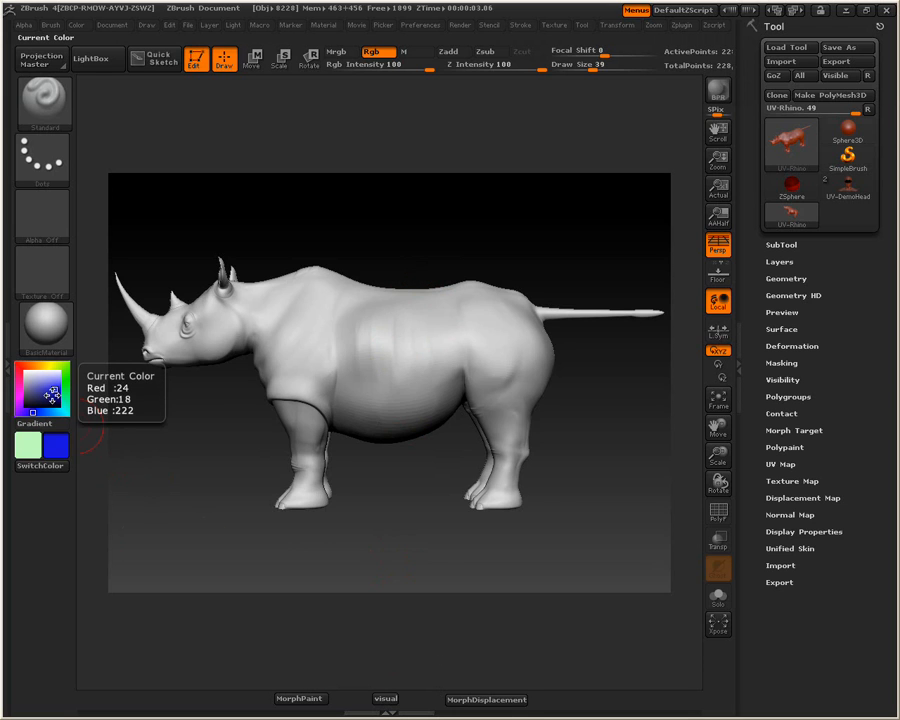
{"action": "left_click", "coordinate": [34, 438]}
{"action": "left_click", "coordinate": [35, 384]}
{"action": "left_click", "coordinate": [24, 372]}
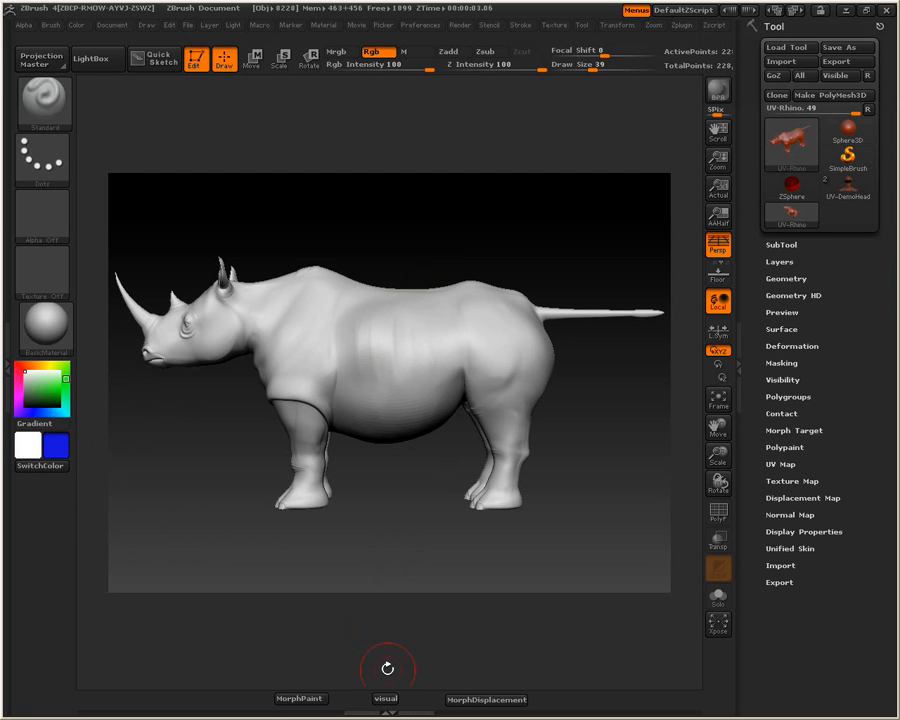
{"action": "left_click", "coordinate": [386, 700]}
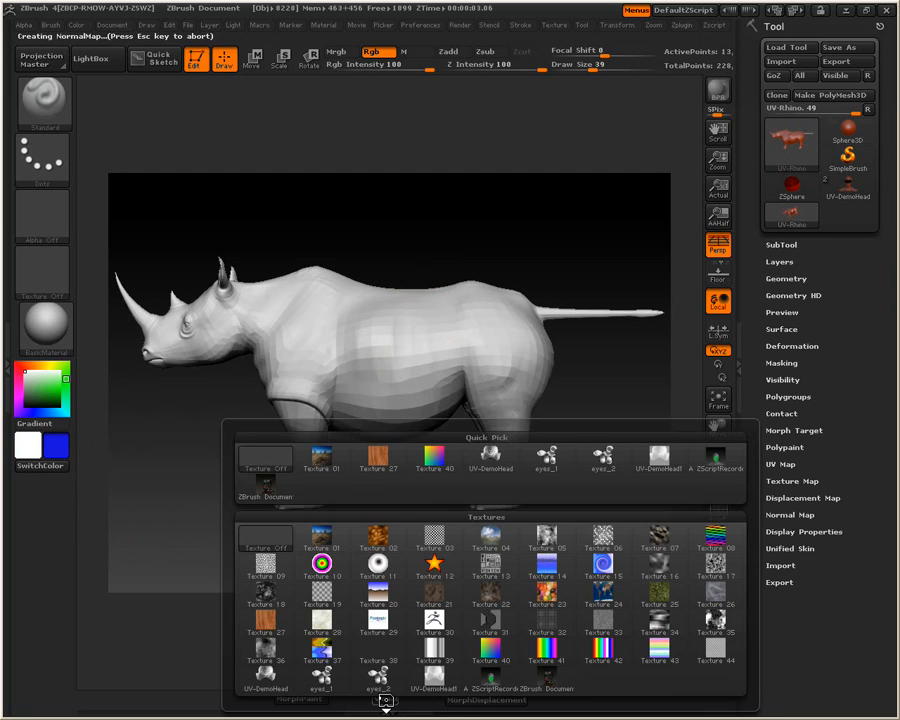
{"action": "left_click", "coordinate": [386, 700]}
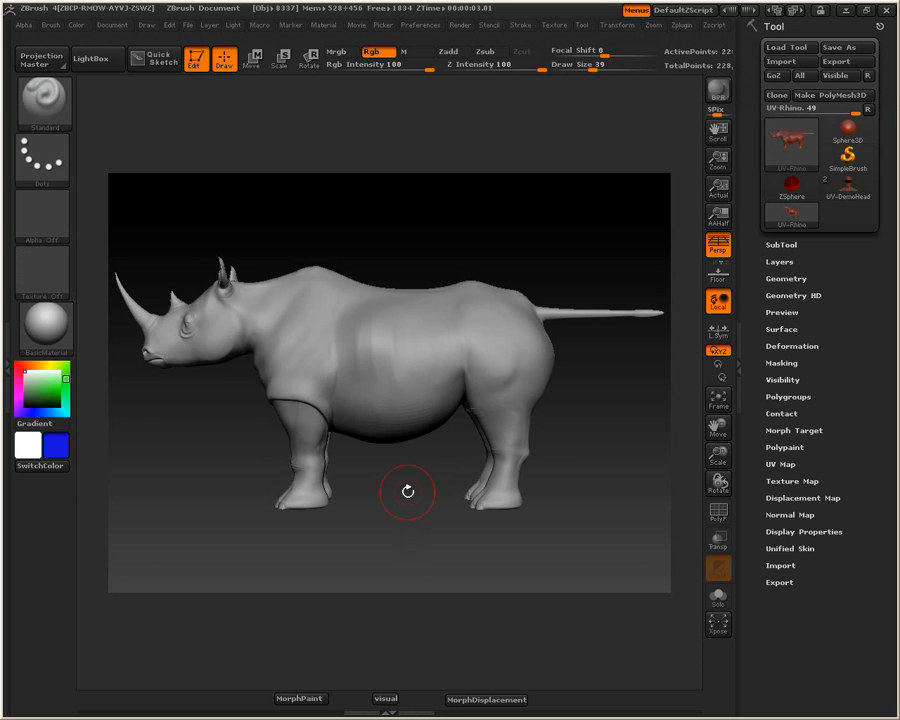
- Flatten the rhino into its UV layout with MorphPaint and bring all the pieces into view
{"action": "left_click", "coordinate": [312, 698]}
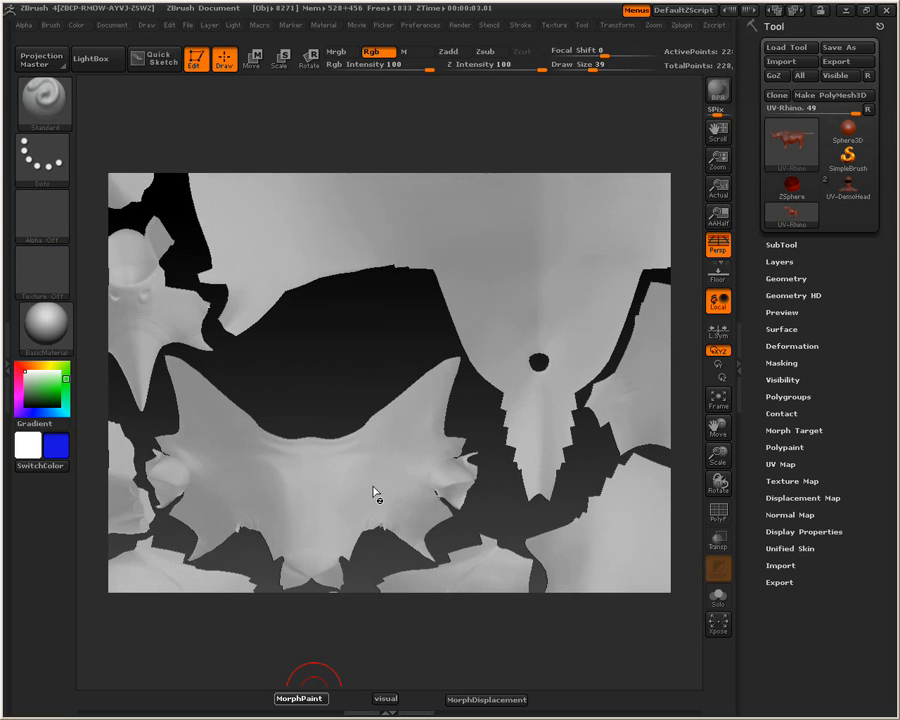
{"action": "key", "text": "f"}
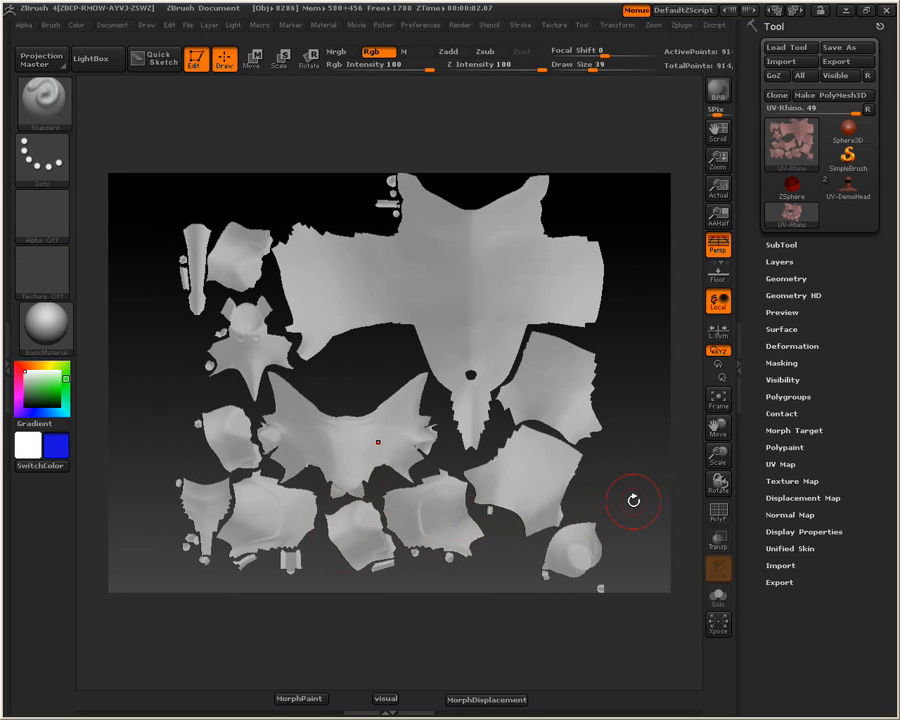
{"action": "left_click_drag", "start_coordinate": [633, 500], "coordinate": [596, 423], "text": "alt"}
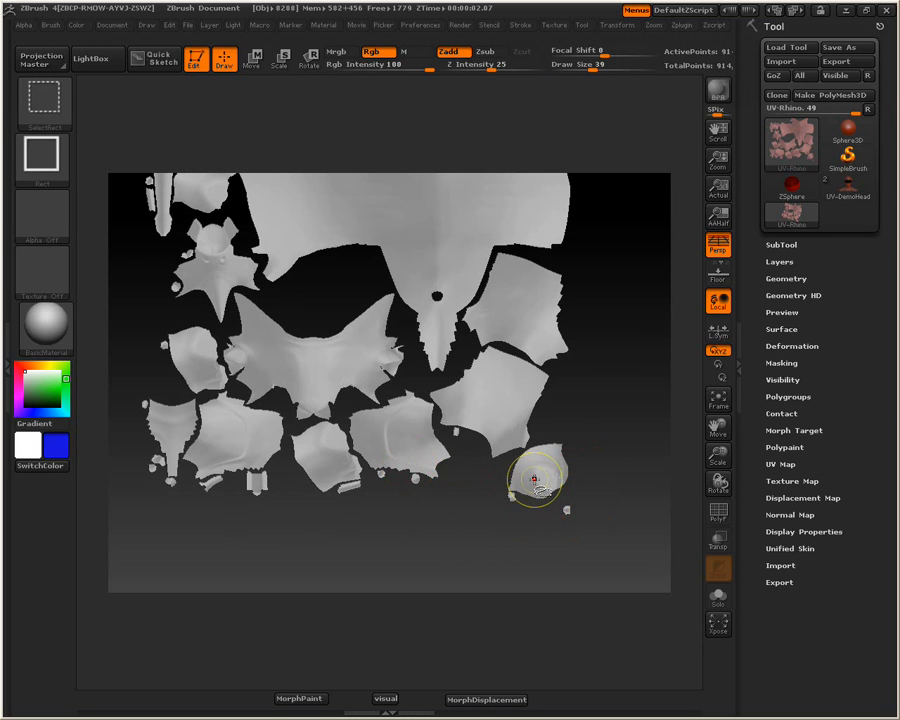
- Hide the lower-right rounded piece, the large piece above it, and the adjacent lower-centre piece of the flattened rhino
{"action": "left_click", "coordinate": [534, 478], "text": "ctrl+shift"}
{"action": "left_click", "coordinate": [534, 479], "text": "ctrl+shift"}
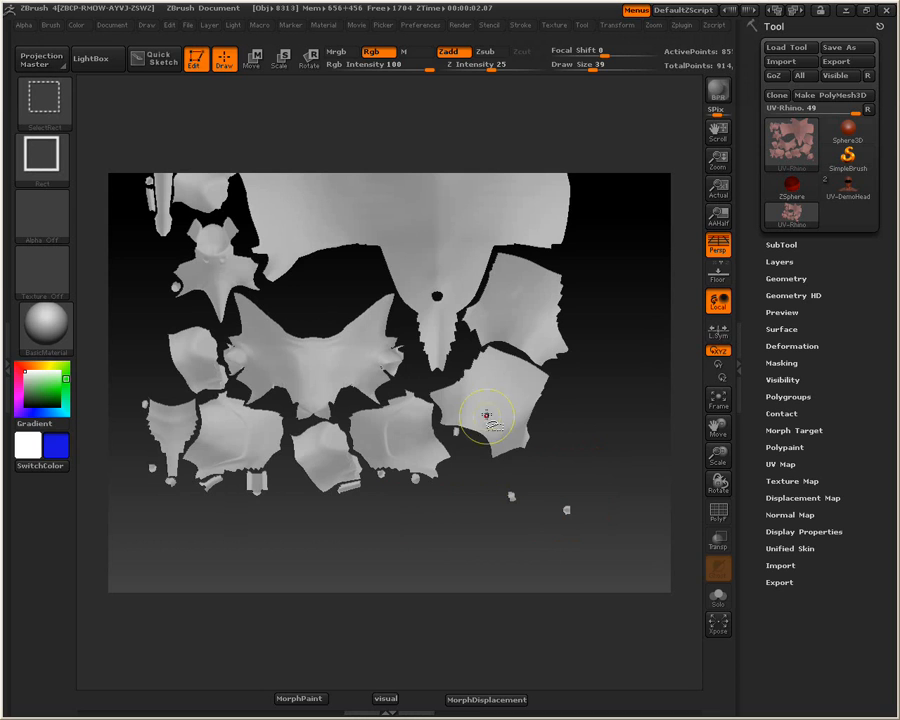
{"action": "left_click", "coordinate": [403, 432], "text": "ctrl+alt+shift"}
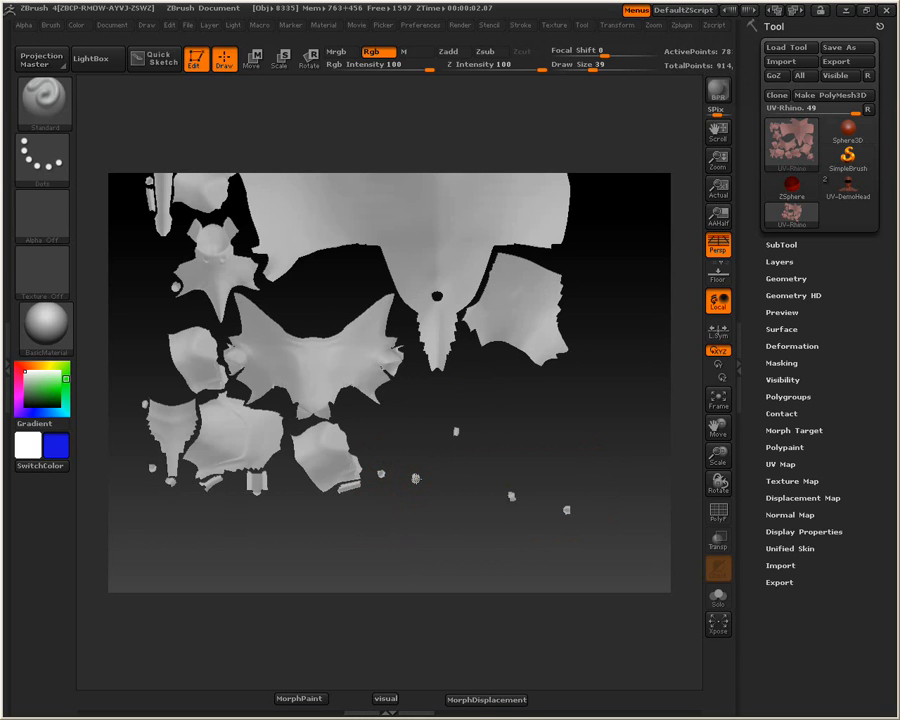
{"action": "left_click_drag", "start_coordinate": [419, 477], "coordinate": [421, 466]}
{"action": "left_click_drag", "start_coordinate": [149, 470], "coordinate": [140, 464]}
{"action": "key", "text": "ctrl+z"}
- Hide the large body piece with its funnel-shaped companion, then hide the tall narrow piece at the layout's upper left
{"action": "key", "text": "ctrl"}
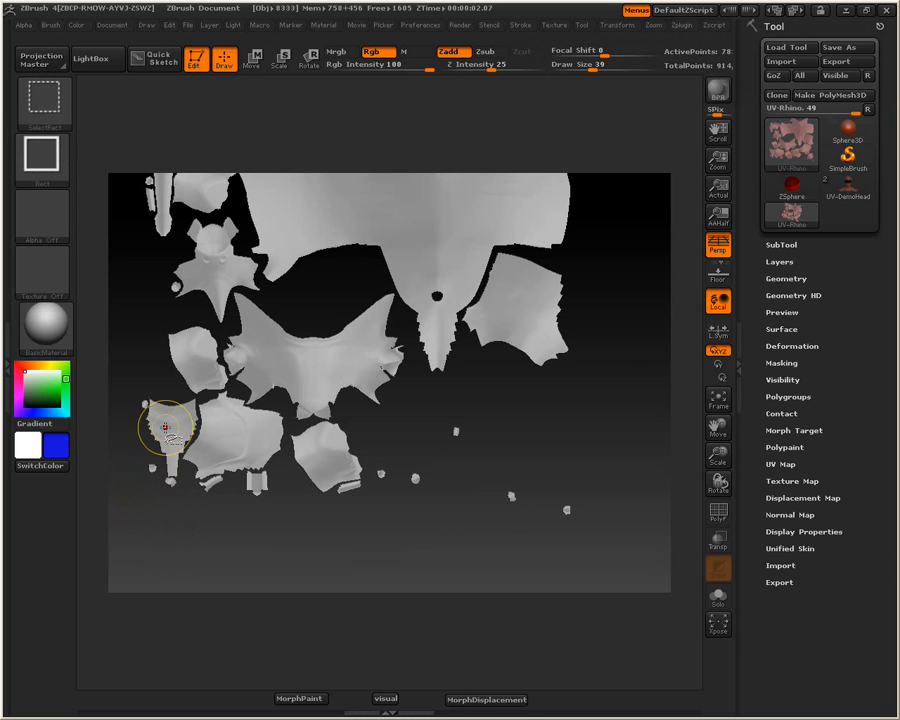
{"action": "left_click", "coordinate": [165, 425], "text": "ctrl+alt+shift"}
{"action": "left_click", "coordinate": [210, 238], "text": "ctrl+alt+shift"}
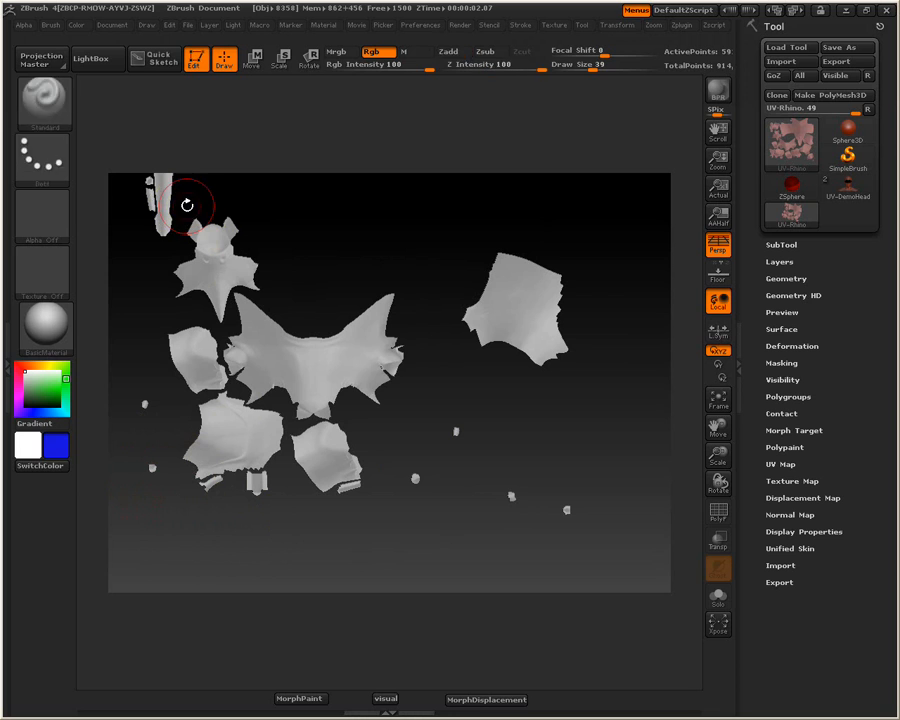
{"action": "key", "text": "ctrl+z"}
{"action": "left_click", "coordinate": [163, 216], "text": "ctrl+shift"}
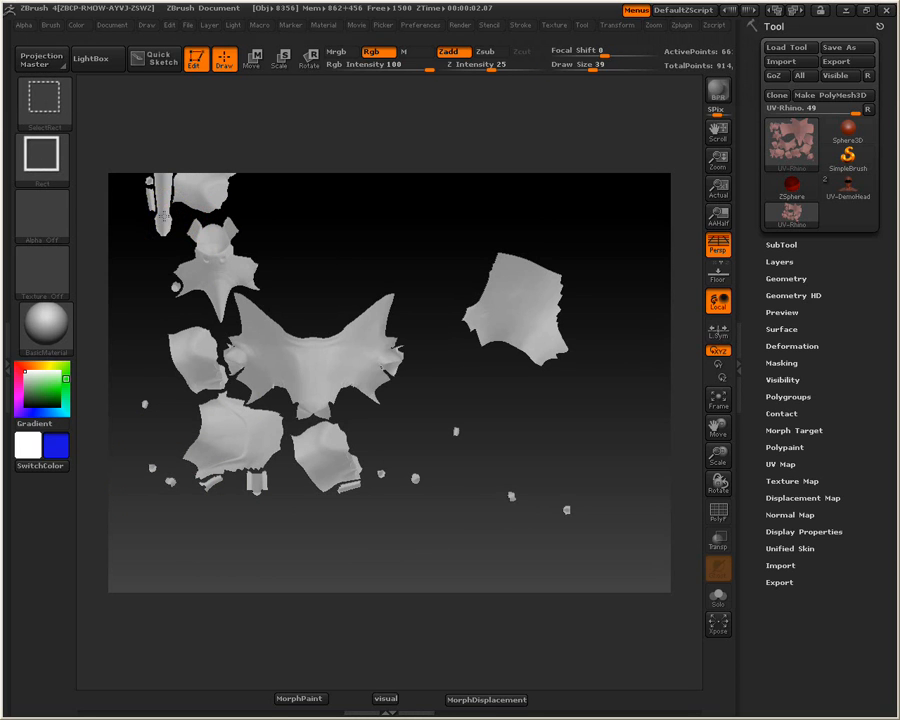
{"action": "left_click", "coordinate": [162, 206], "text": "ctrl+alt+shift"}
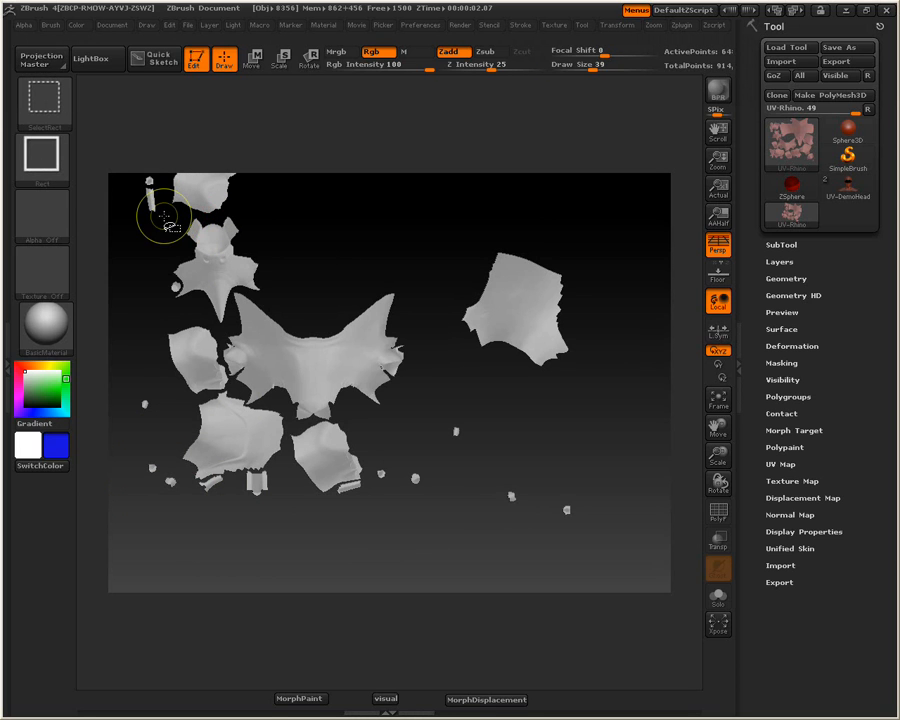
{"action": "left_click", "coordinate": [242, 268], "text": "ctrl+alt+shift"}
{"action": "left_click", "coordinate": [354, 402], "text": "ctrl+shift"}
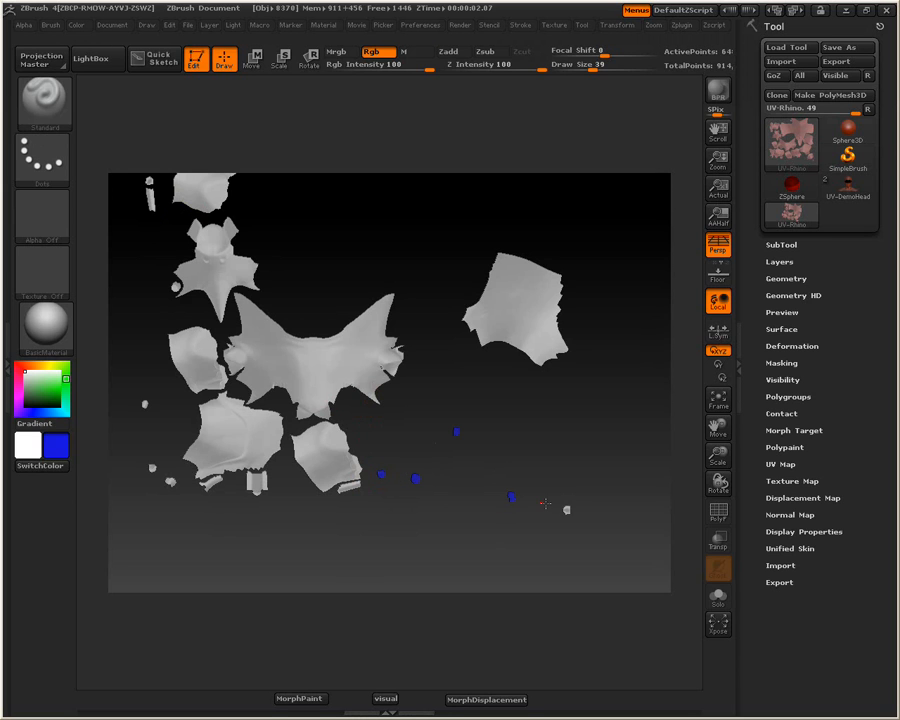
- Polypaint the small toenail pieces along the layout's lower edge blue, then run MorphPaint with all pieces revealed
{"action": "left_click_drag", "start_coordinate": [166, 494], "coordinate": [144, 460]}
{"action": "key", "text": "ctrl+shift"}
{"action": "left_click", "coordinate": [144, 555], "text": "ctrl+shift"}
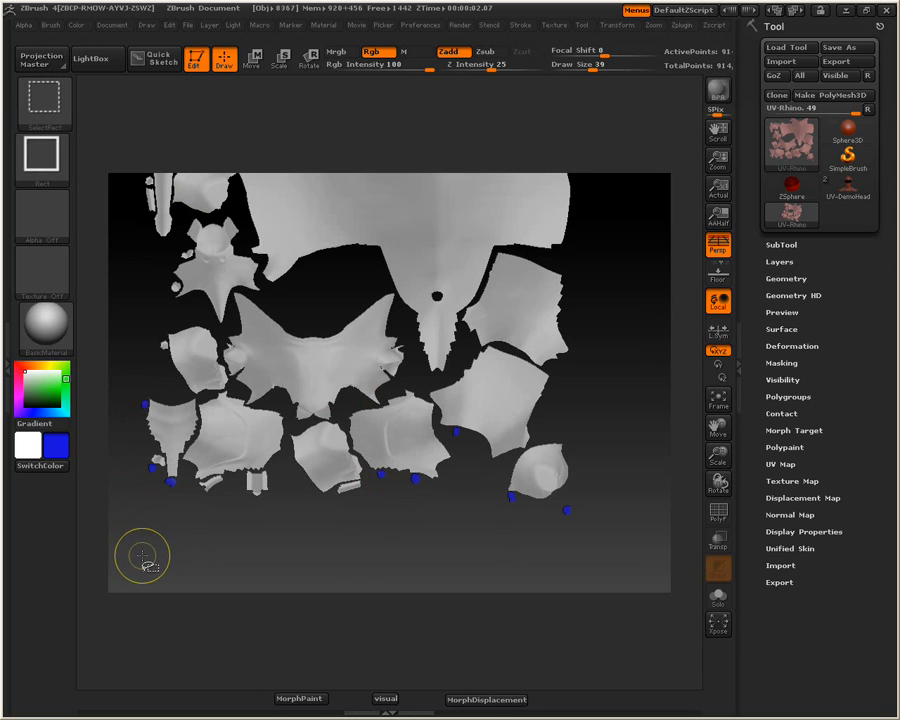
{"action": "left_click", "coordinate": [281, 698]}
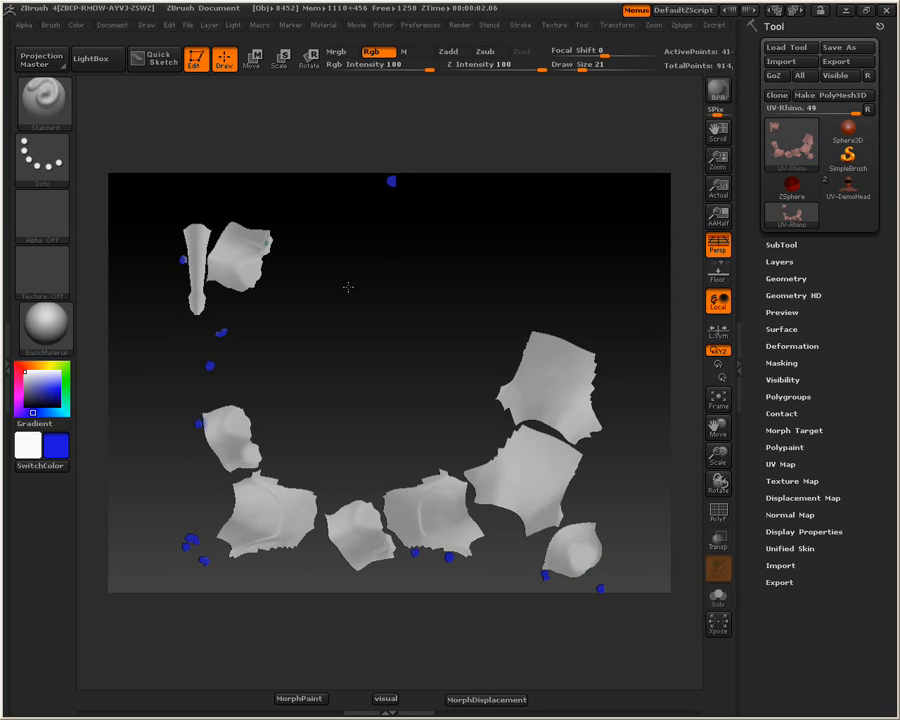
- Hide the tall narrow piece at the layout's upper left, then reveal every hidden piece of the flattened rhino
{"action": "left_click", "coordinate": [161, 280]}
{"action": "left_click", "coordinate": [200, 240], "text": "ctrl+alt+shift"}
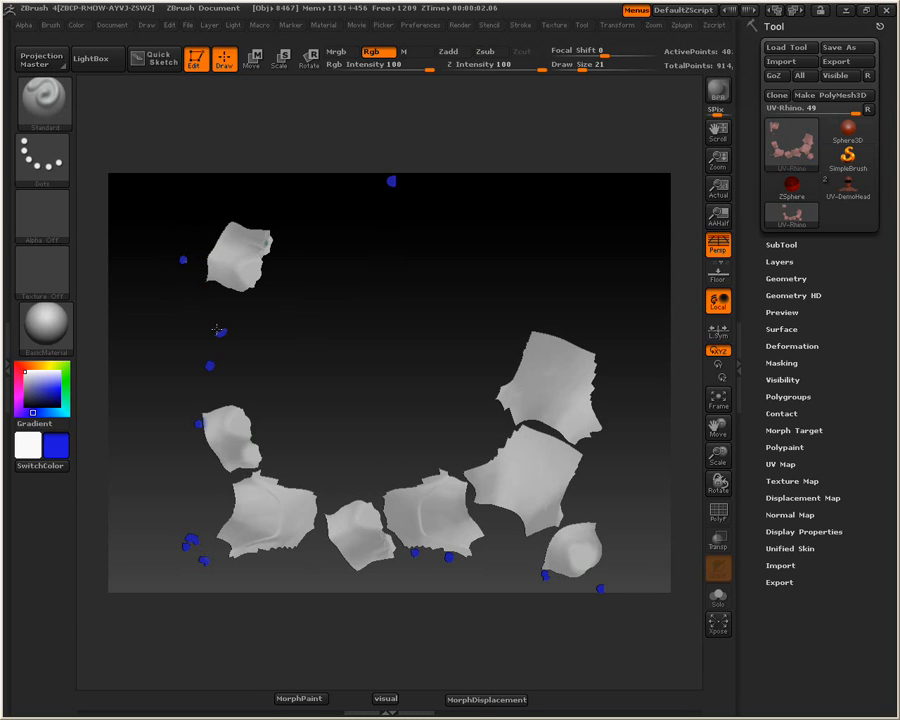
{"action": "left_click", "coordinate": [162, 352], "text": "ctrl+shift"}
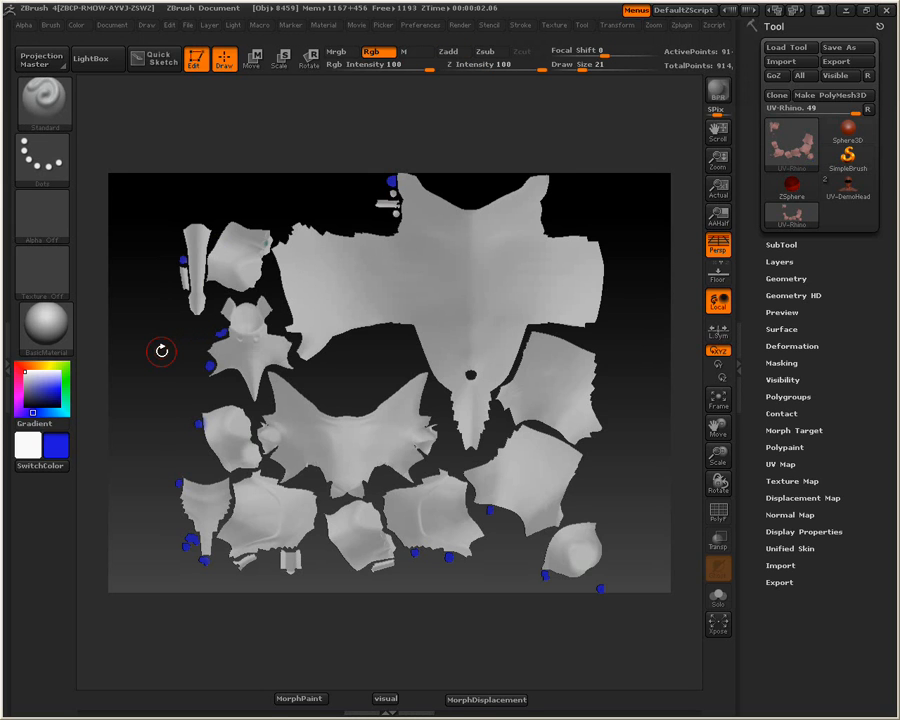
- Restore the rhino to its 3D form with MorphPaint and examine the blue toenails on all four feet
{"action": "left_click", "coordinate": [312, 699]}
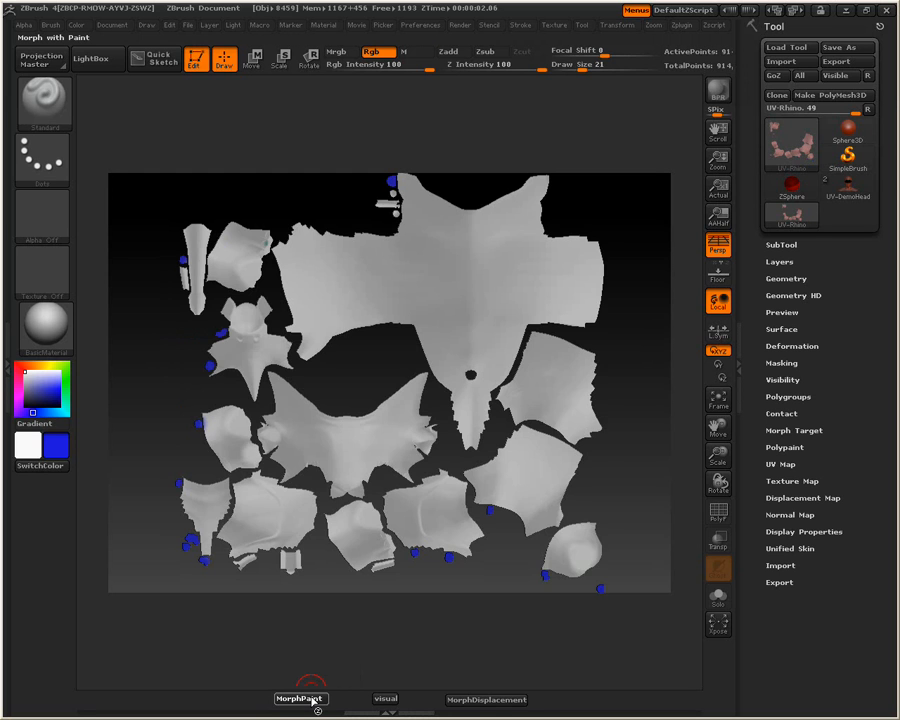
{"action": "left_click_drag", "start_coordinate": [320, 619], "coordinate": [373, 555]}
{"action": "key", "text": "f"}
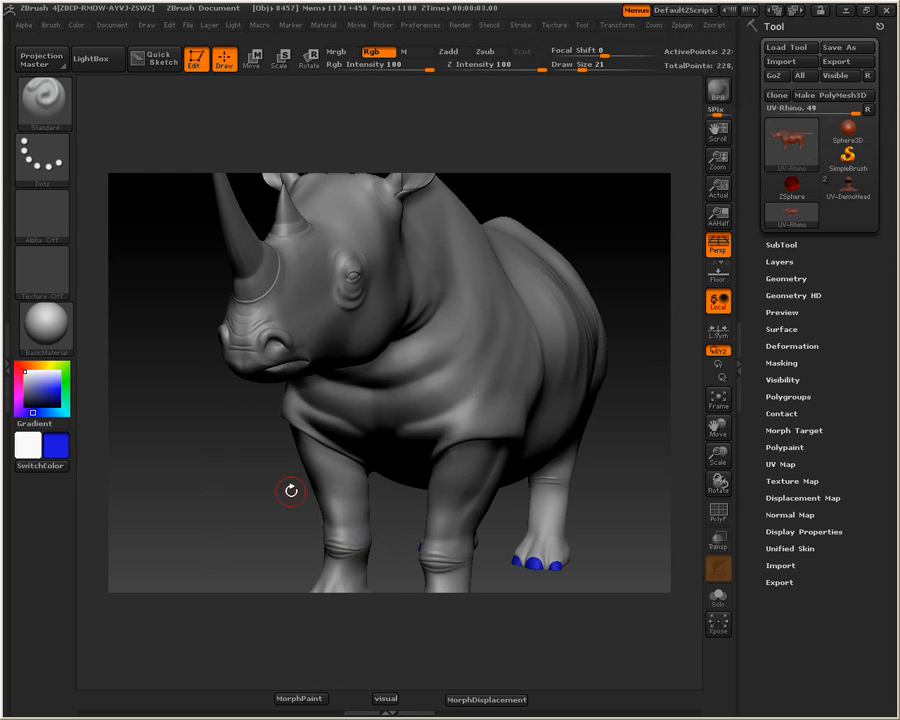
{"action": "left_click_drag", "start_coordinate": [298, 492], "coordinate": [284, 399], "text": "alt"}
{"action": "mouse_move", "coordinate": [262, 455]}
{"action": "left_mouse_down"}
{"action": "mouse_move", "coordinate": [248, 455]}
{"action": "mouse_move", "coordinate": [290, 462]}
{"action": "mouse_move", "coordinate": [248, 459]}
{"action": "left_mouse_up"}
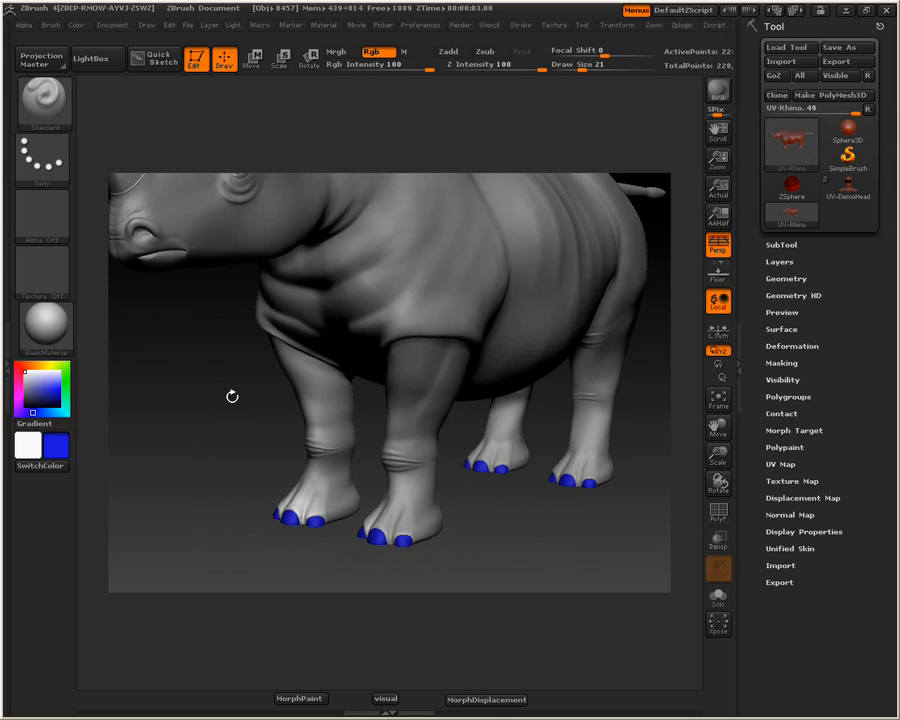
{"action": "key", "text": "f"}
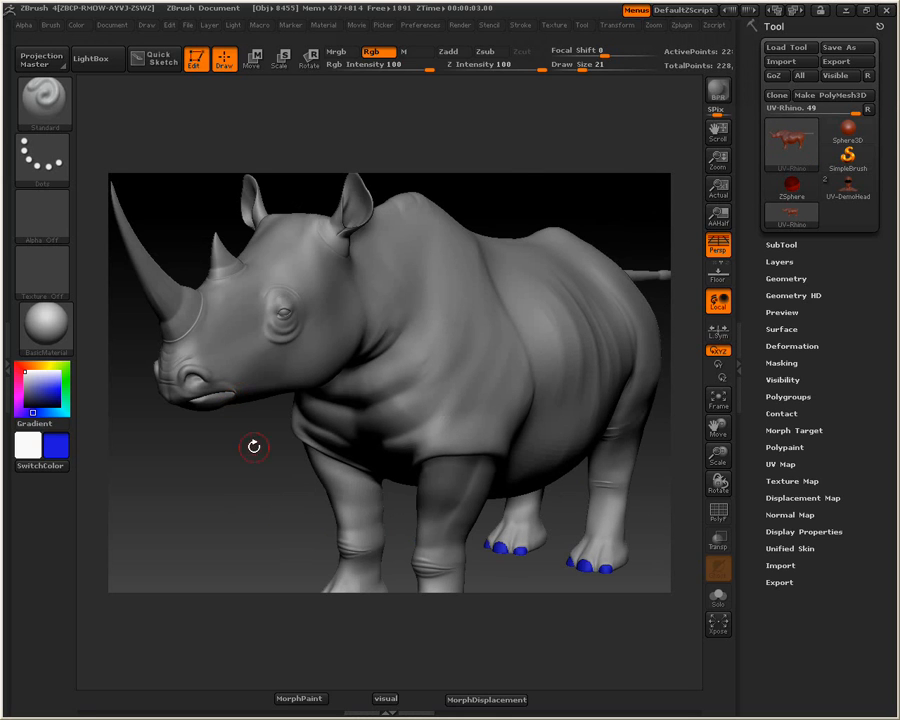
{"action": "left_click_drag", "start_coordinate": [265, 455], "coordinate": [253, 401], "text": "alt"}
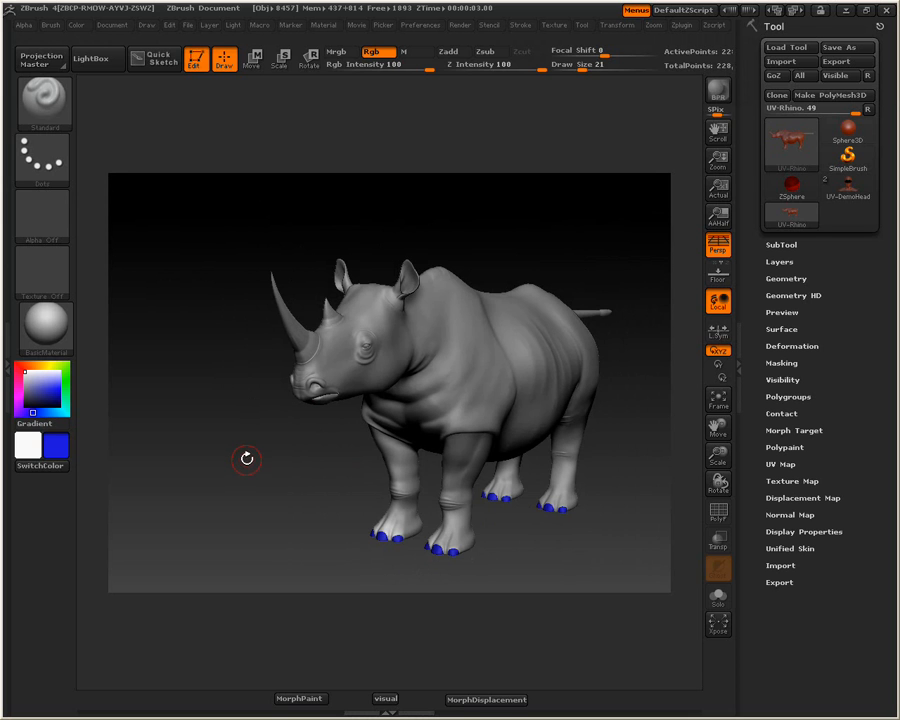
- Flatten the rhino into its UV layout with MorphPaint and bring the pieces along the left side into close view
{"action": "left_click", "coordinate": [301, 698]}
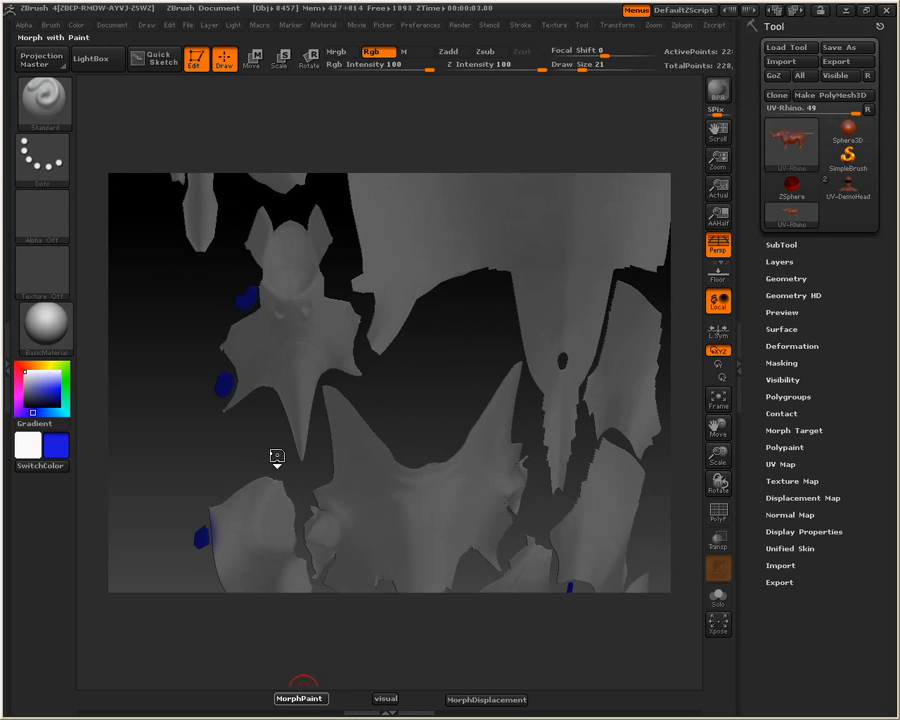
{"action": "left_click_drag", "start_coordinate": [716, 462], "coordinate": [684, 422]}
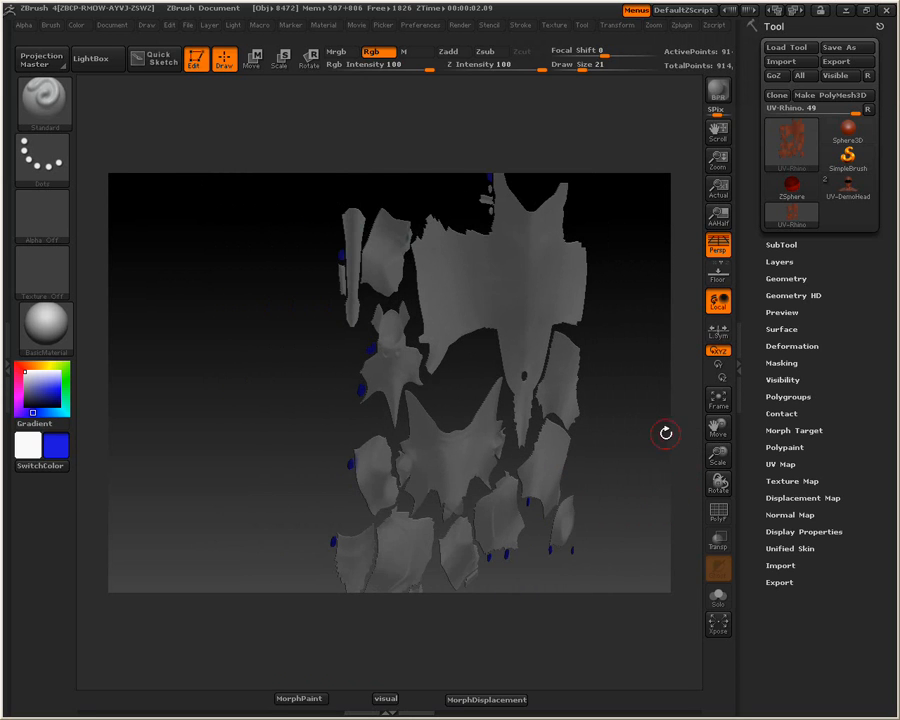
{"action": "left_click", "coordinate": [718, 408]}
{"action": "left_click_drag", "start_coordinate": [633, 440], "coordinate": [607, 428]}
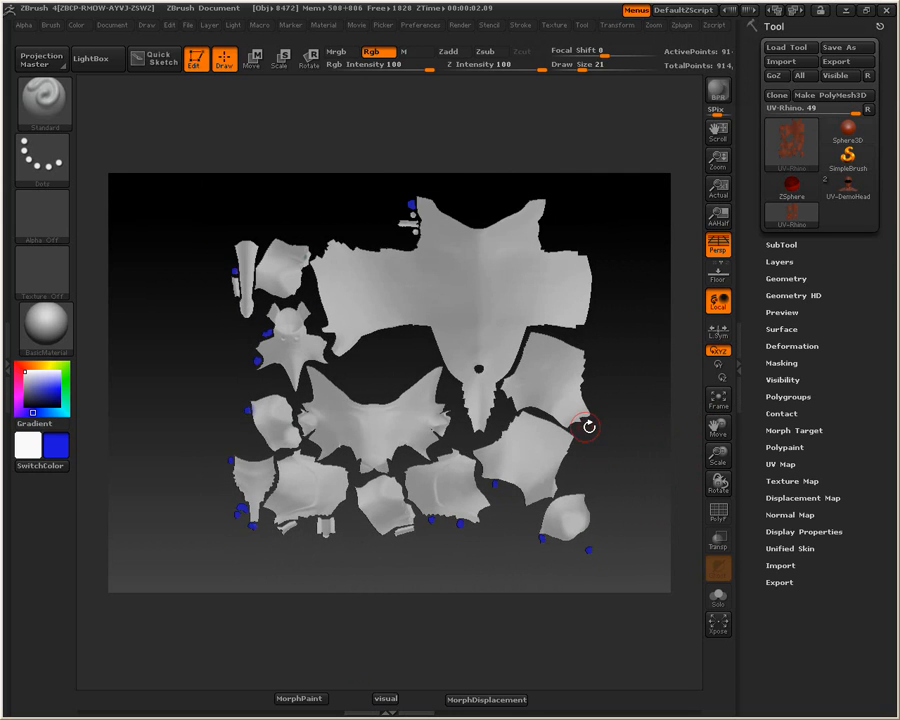
{"action": "mouse_move", "coordinate": [205, 410]}
{"action": "left_mouse_down"}
{"action": "mouse_move", "coordinate": [207, 388]}
{"action": "mouse_move", "coordinate": [228, 378]}
{"action": "mouse_move", "coordinate": [189, 438]}
{"action": "left_mouse_up"}
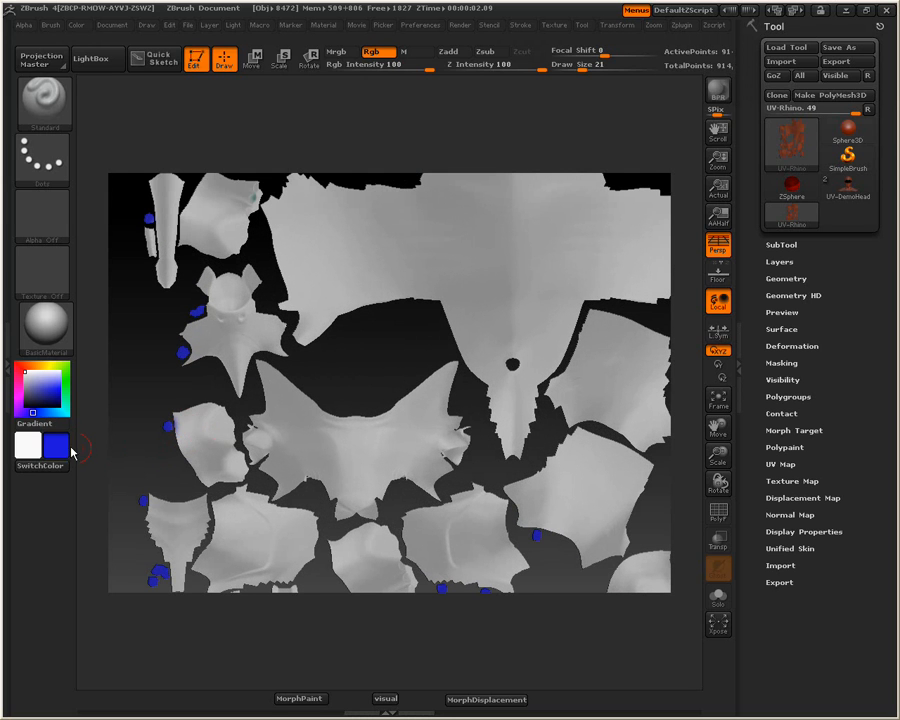
- Hide the blue toenail pieces of the left-side group and pick light grey to clean the stray blue off the neighbouring piece's edge
{"action": "left_click", "coordinate": [18, 366]}
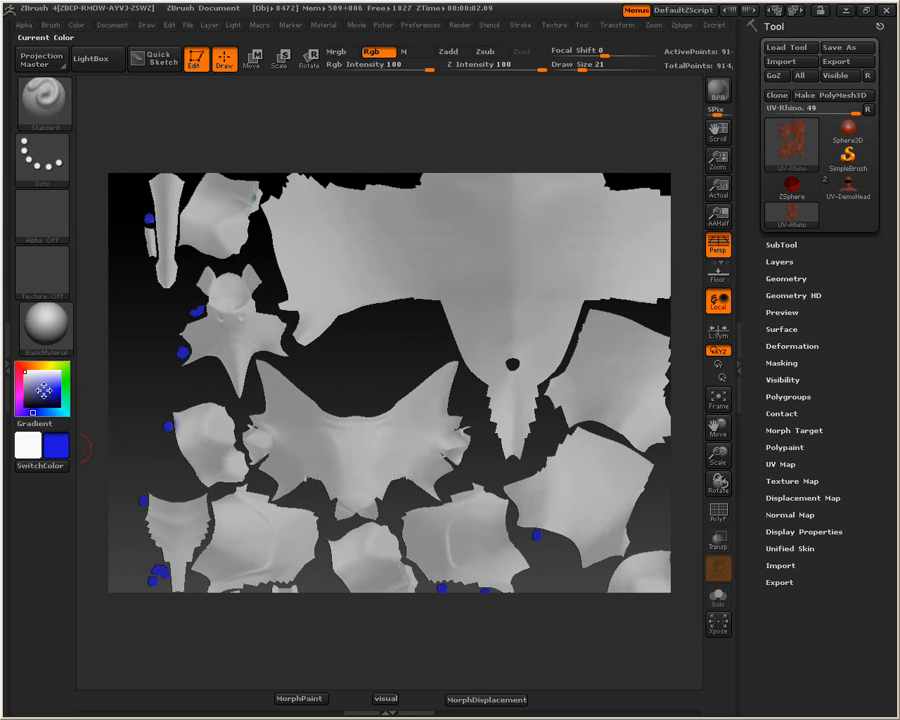
{"action": "left_click", "coordinate": [166, 430], "text": "ctrl+shift"}
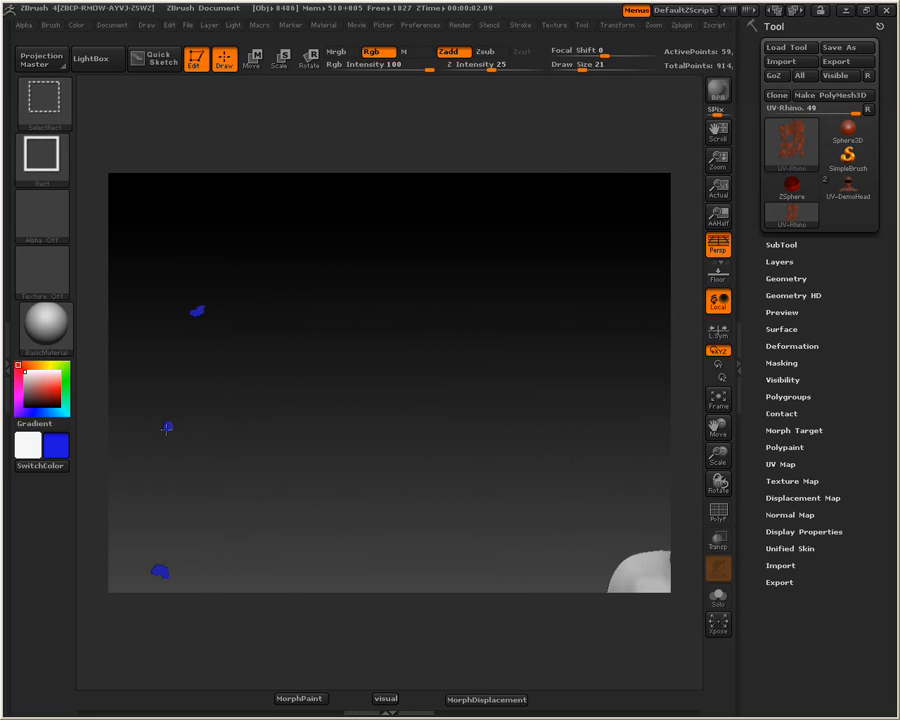
{"action": "left_click", "coordinate": [168, 432], "text": "ctrl+shift"}
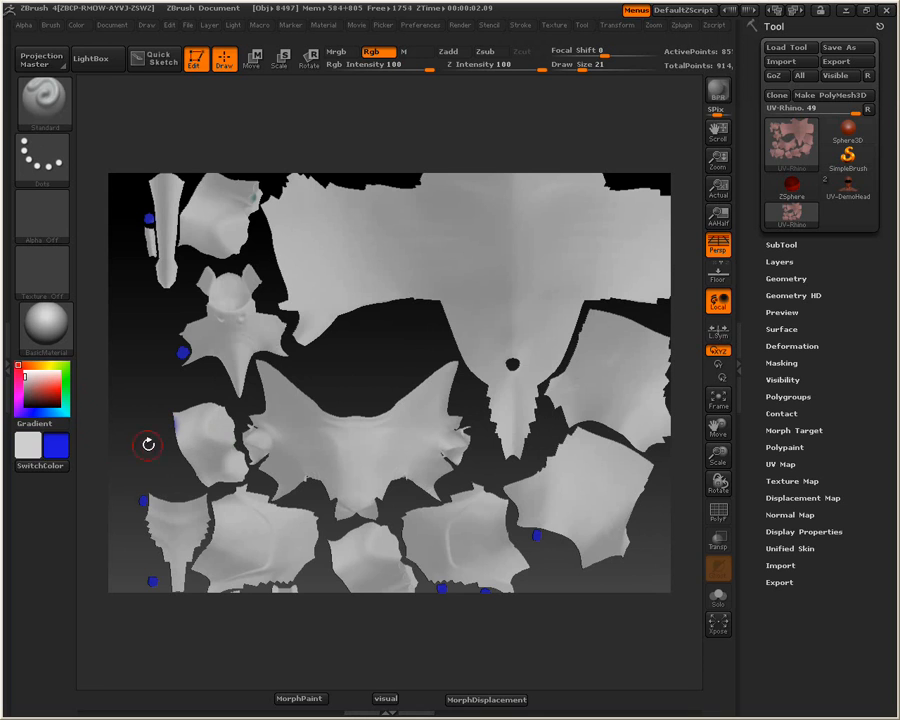
- Make blue the main colour again and restore the fully revealed rhino to 3D with MorphPaint
{"action": "left_click", "coordinate": [42, 465]}
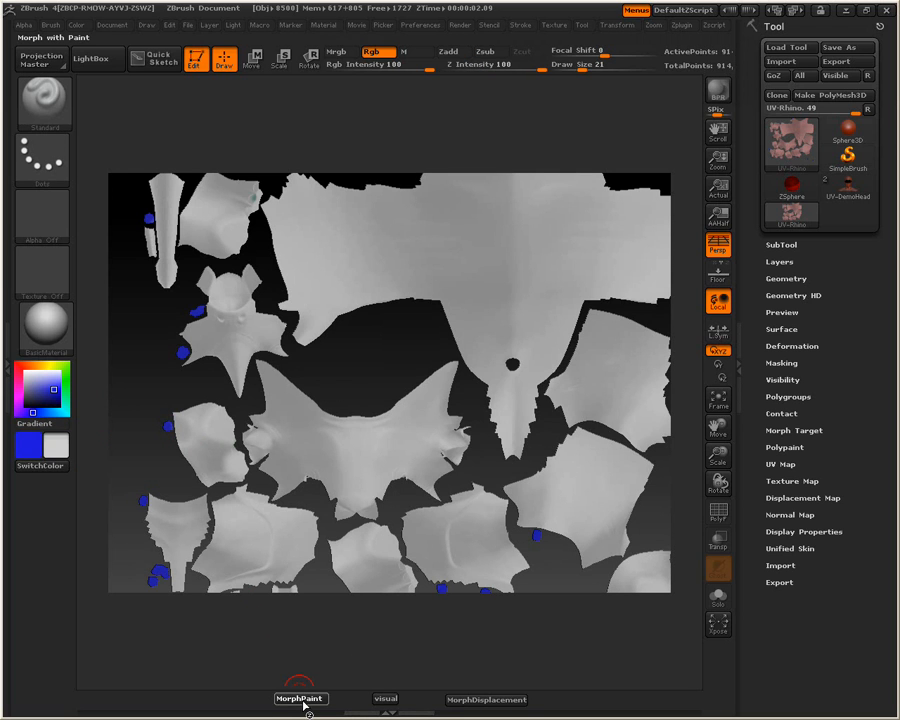
{"action": "left_click", "coordinate": [305, 699]}
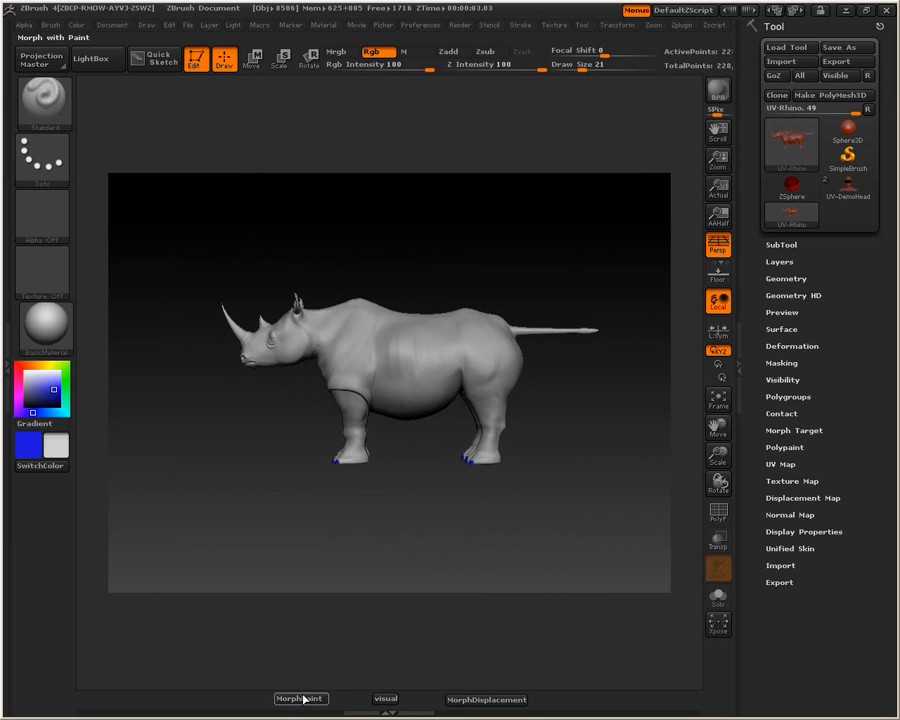
{"action": "left_click_drag", "start_coordinate": [281, 508], "coordinate": [302, 511]}
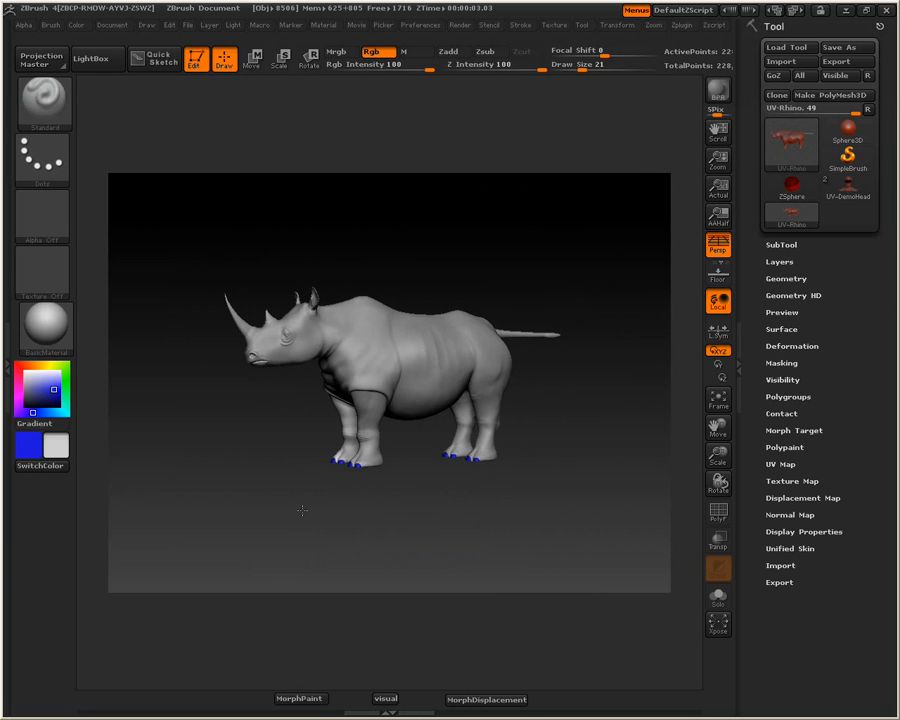
- Divide the rhino's geometry once to add subdivision level 4
{"action": "left_click", "coordinate": [797, 279]}
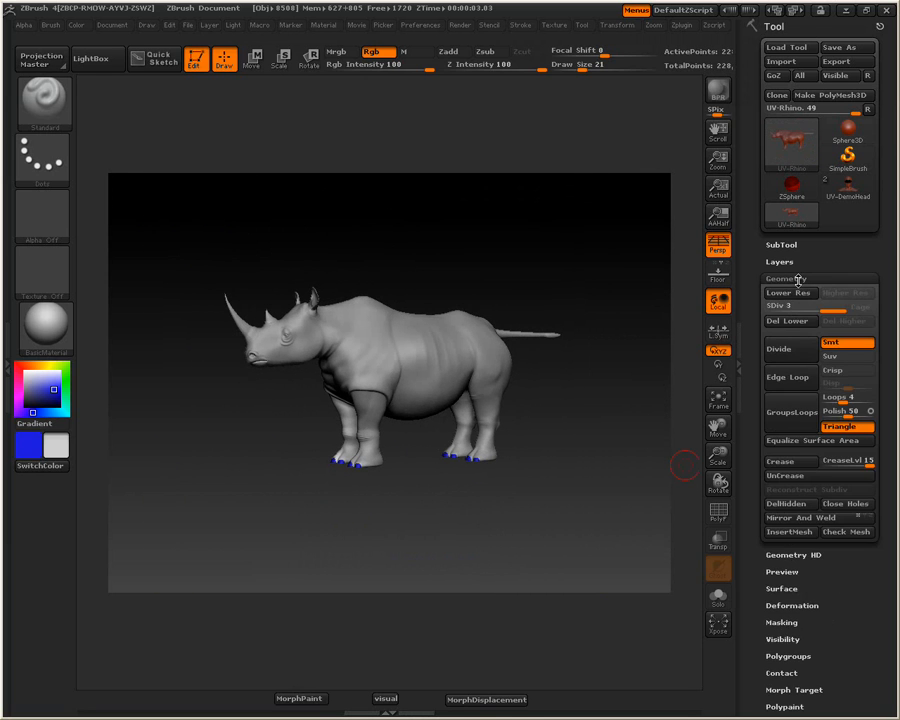
{"action": "left_click", "coordinate": [797, 352]}
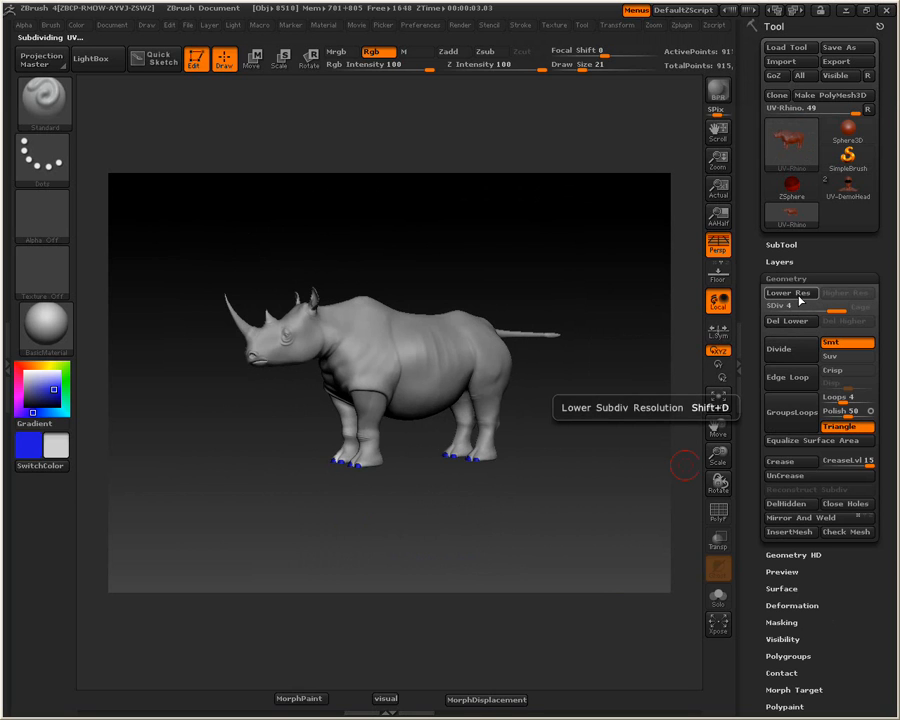
{"action": "mouse_move", "coordinate": [599, 412]}
{"action": "left_mouse_down"}
{"action": "mouse_move", "coordinate": [586, 410]}
{"action": "mouse_move", "coordinate": [582, 428]}
{"action": "left_mouse_up"}
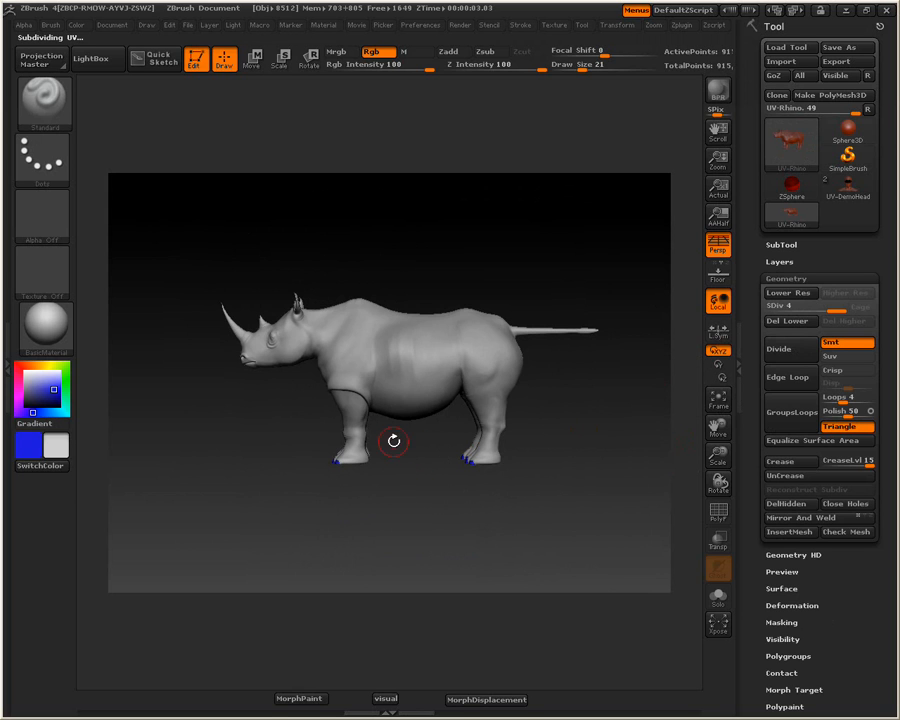
- Flatten the subdivided rhino with MorphPaint and choose the checkered Texture 03 as the brush texture
{"action": "left_click", "coordinate": [293, 702]}
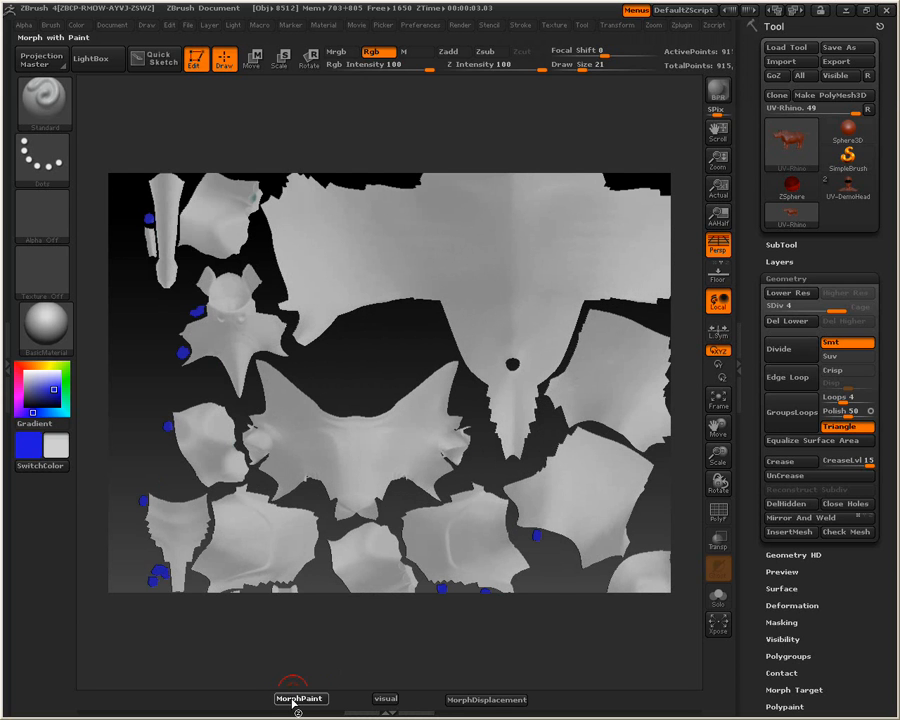
{"action": "left_click", "coordinate": [722, 410]}
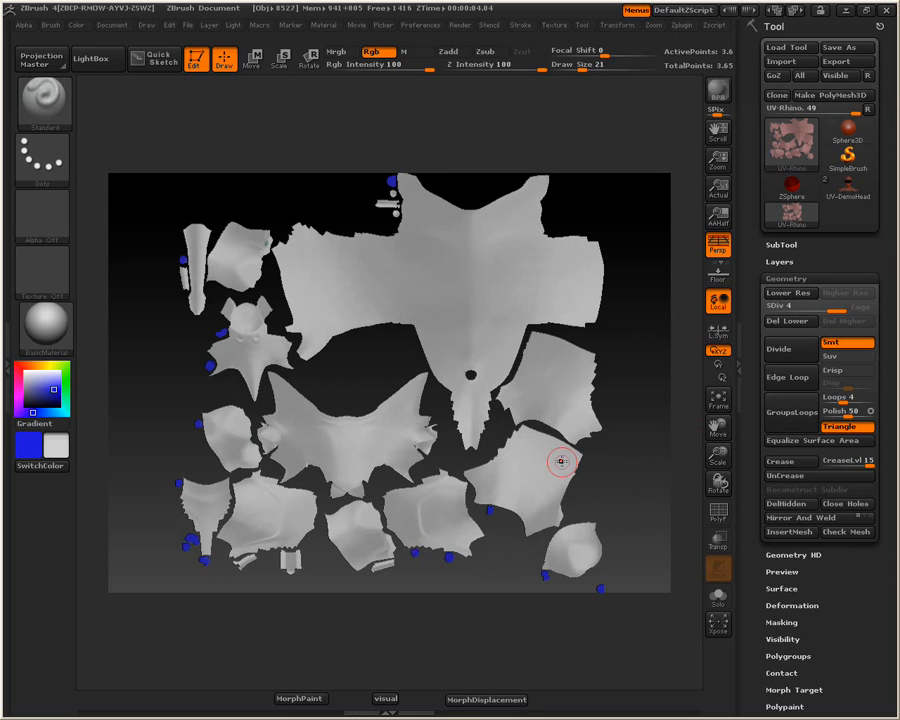
{"action": "left_click", "coordinate": [554, 26]}
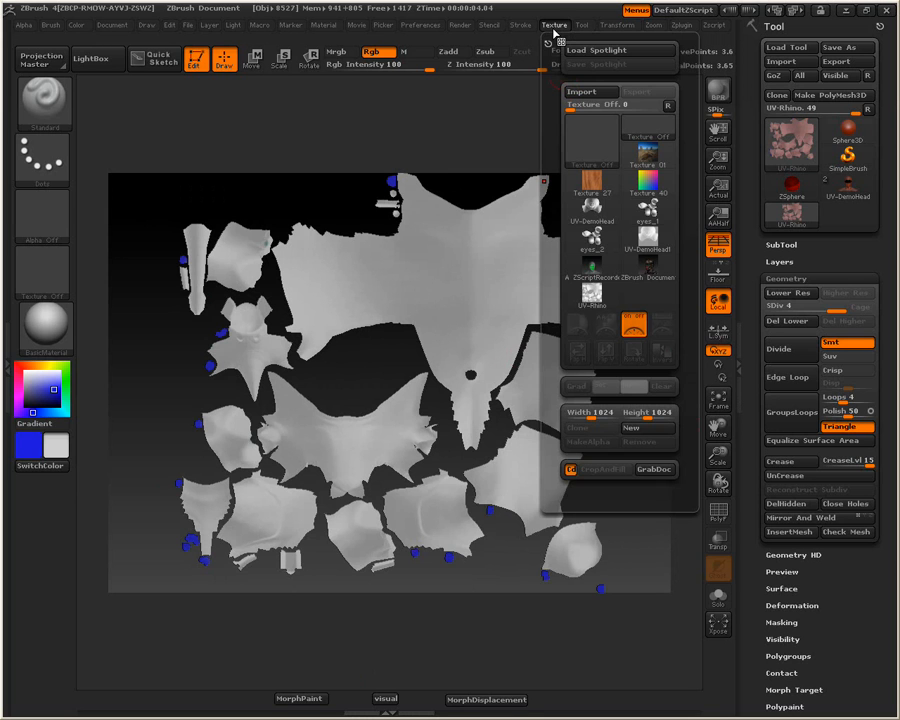
{"action": "left_click", "coordinate": [585, 155]}
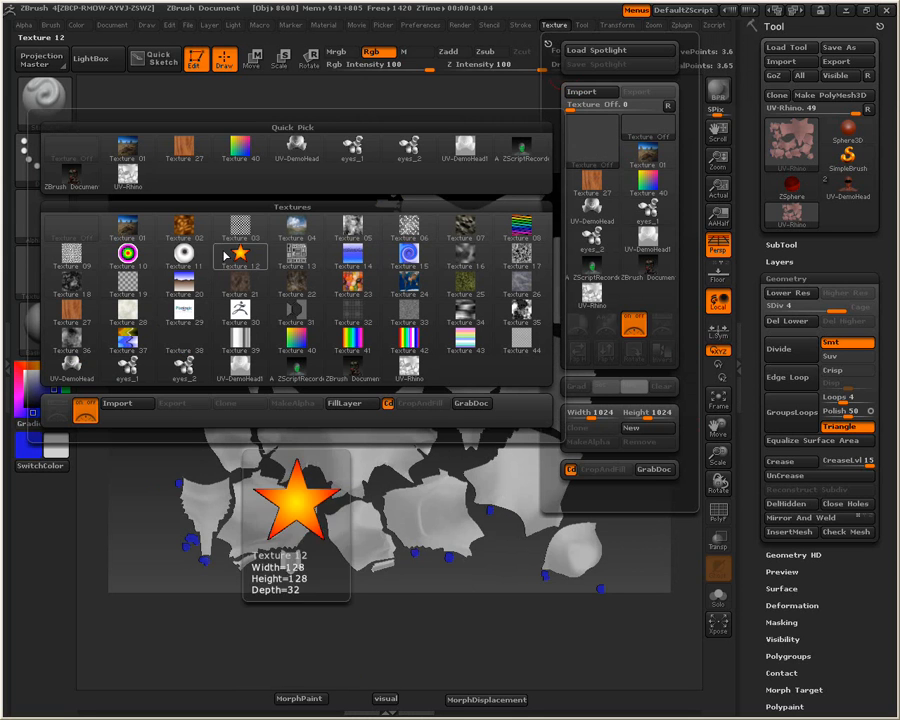
{"action": "left_click", "coordinate": [238, 227]}
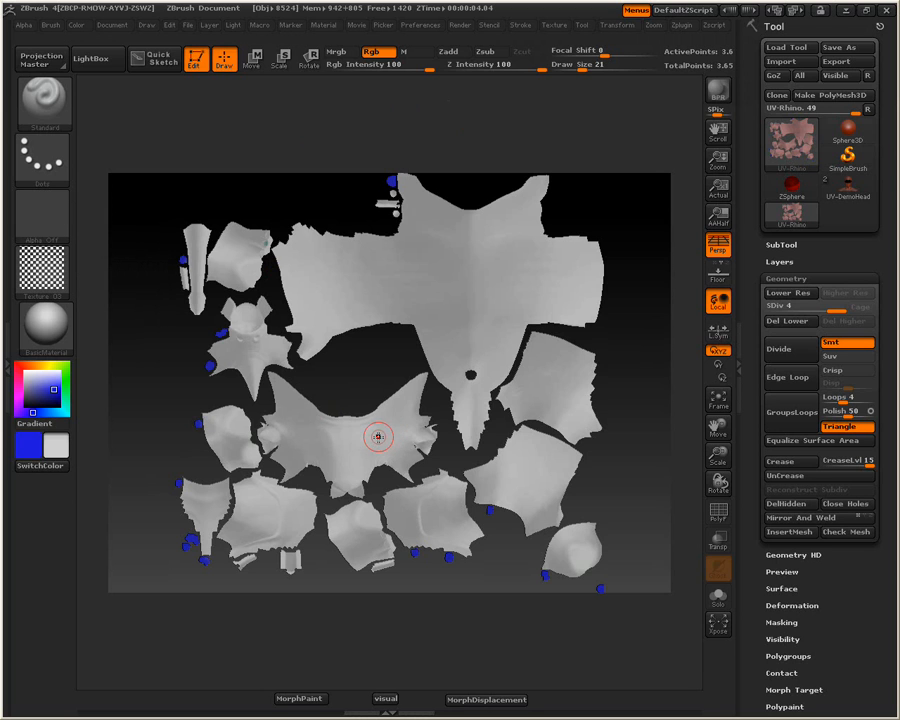
- Isolate the flattened body group and stamp the checker texture across it with the DragRect stroke
{"action": "key", "text": "ctrl+shift"}
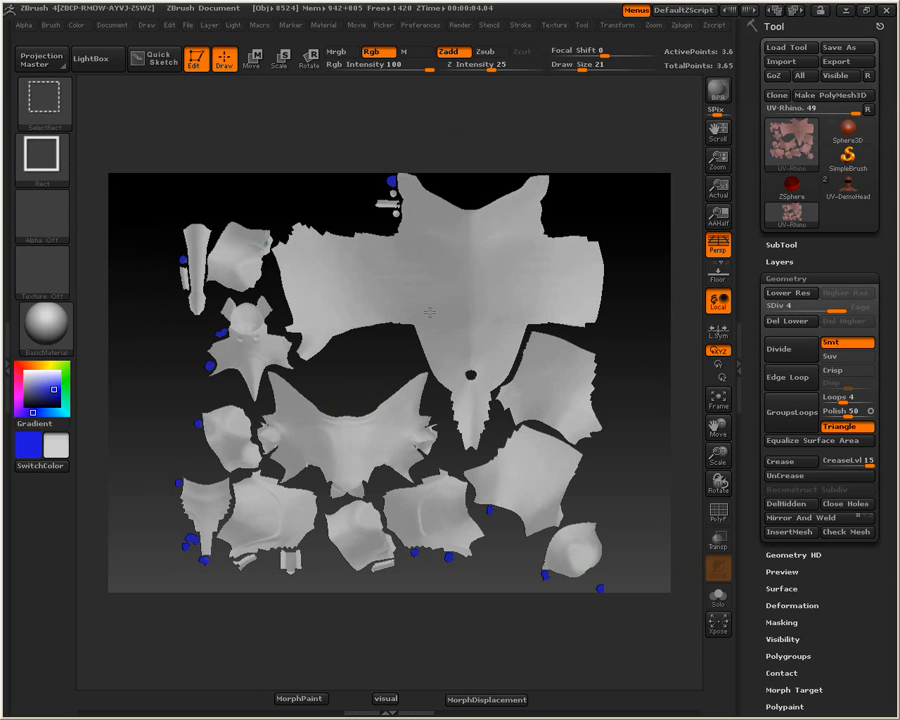
{"action": "left_click", "coordinate": [435, 320], "text": "ctrl+shift"}
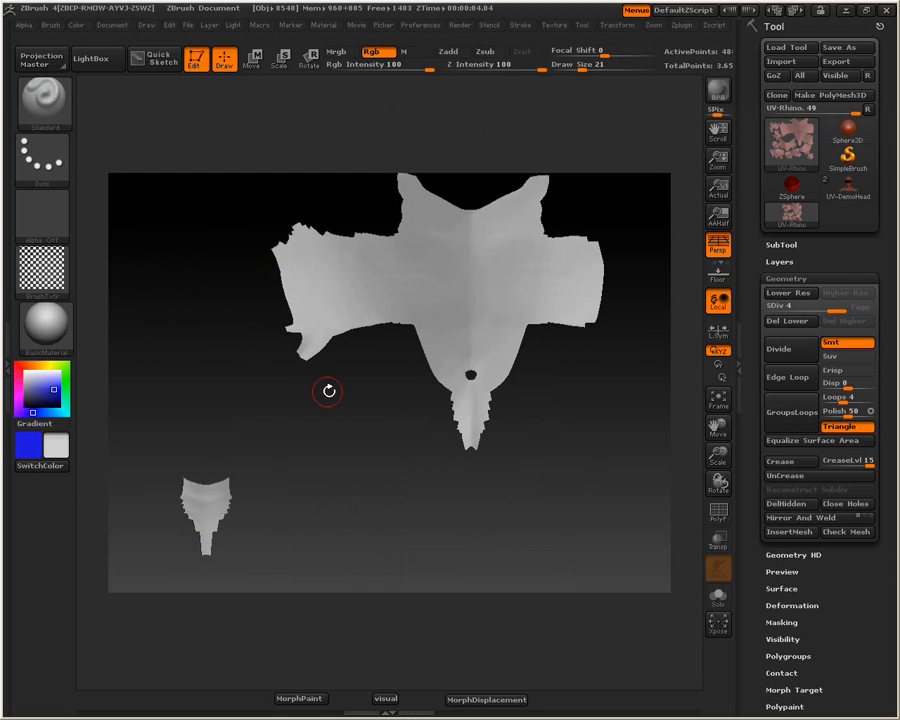
{"action": "left_click", "coordinate": [40, 165]}
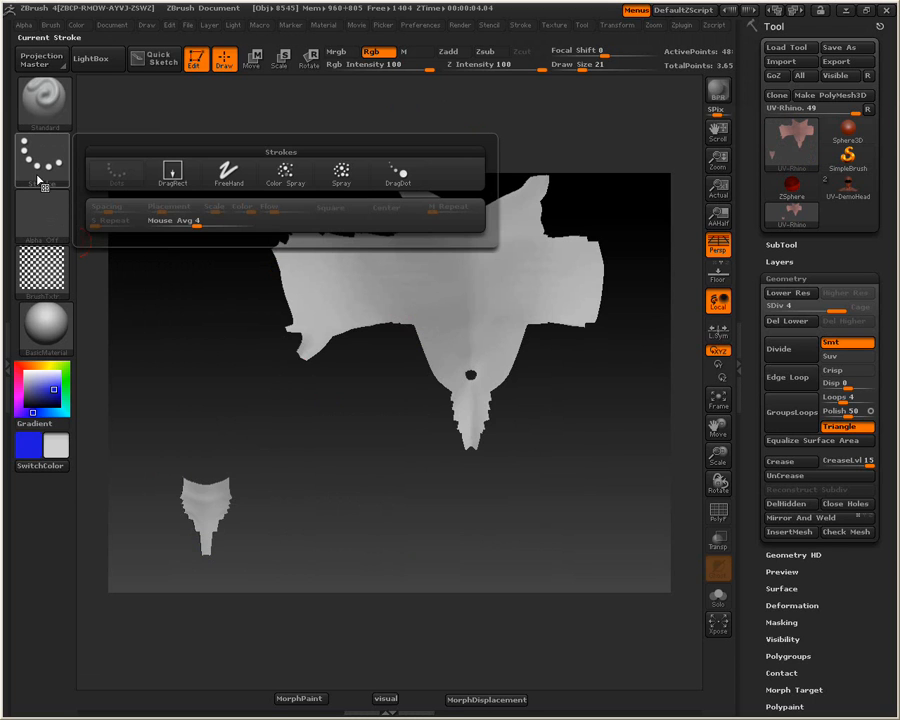
{"action": "left_click", "coordinate": [171, 175]}
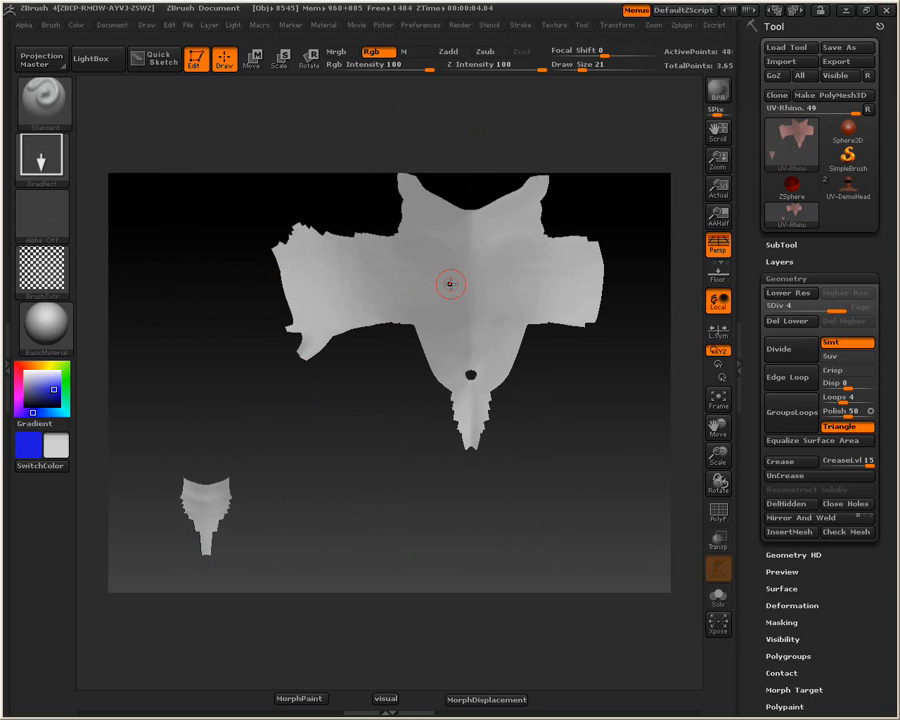
{"action": "mouse_move", "coordinate": [461, 276]}
{"action": "left_mouse_down"}
{"action": "mouse_move", "coordinate": [471, 579]}
{"action": "mouse_move", "coordinate": [462, 536]}
{"action": "left_mouse_up"}
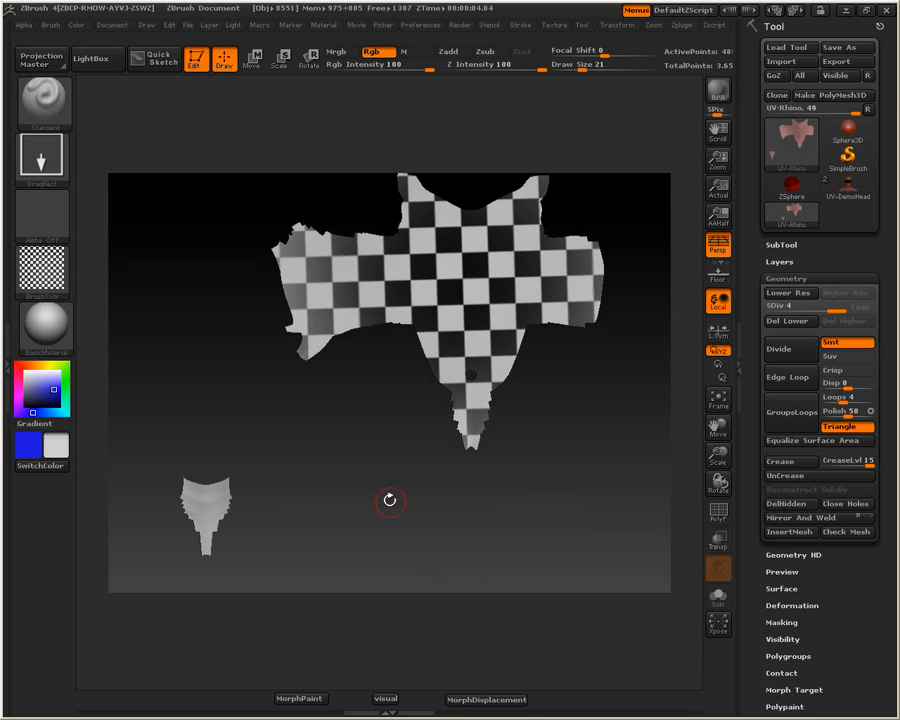
- Reveal the whole flattened layout and restore the rhino to 3D with MorphPaint to view the checkered body from its other side
{"action": "key", "text": "ctrl+shift"}
{"action": "left_click", "coordinate": [349, 492], "text": "ctrl+shift"}
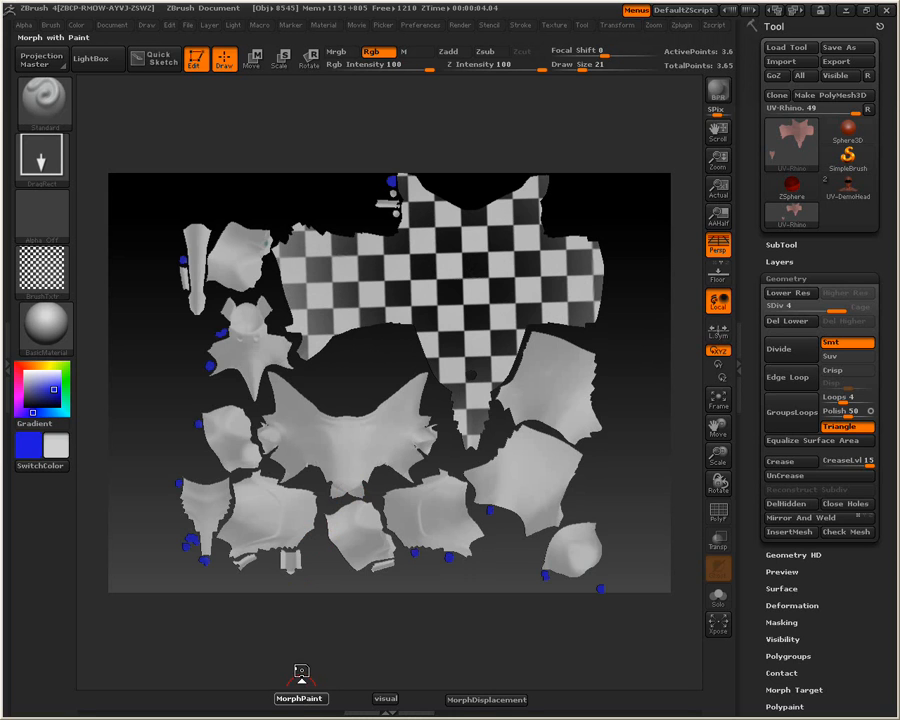
{"action": "left_click", "coordinate": [298, 697]}
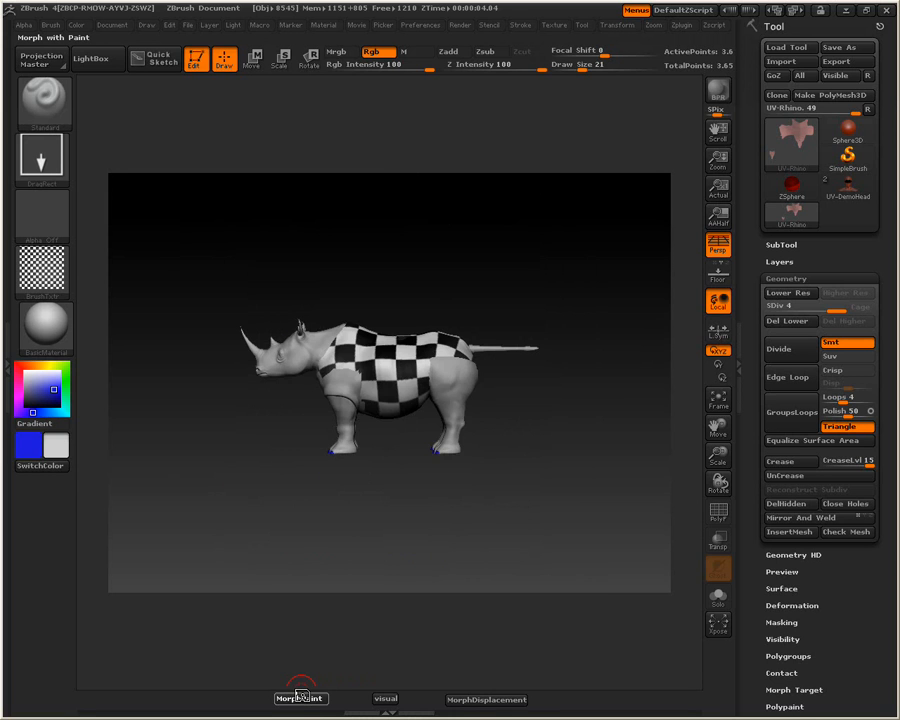
{"action": "left_click_drag", "start_coordinate": [298, 529], "coordinate": [421, 529]}
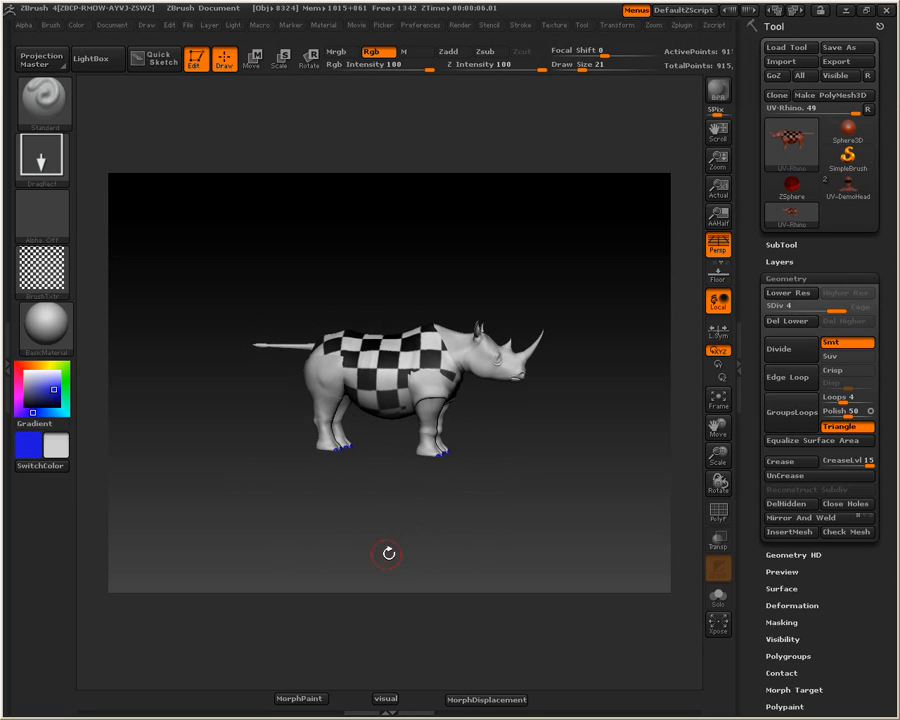
- Isolate the checkered body group on the 3D rhino and examine the pattern from another angle
{"action": "key", "text": "ctrl+shift"}
{"action": "left_click", "coordinate": [392, 378], "text": "ctrl+shift"}
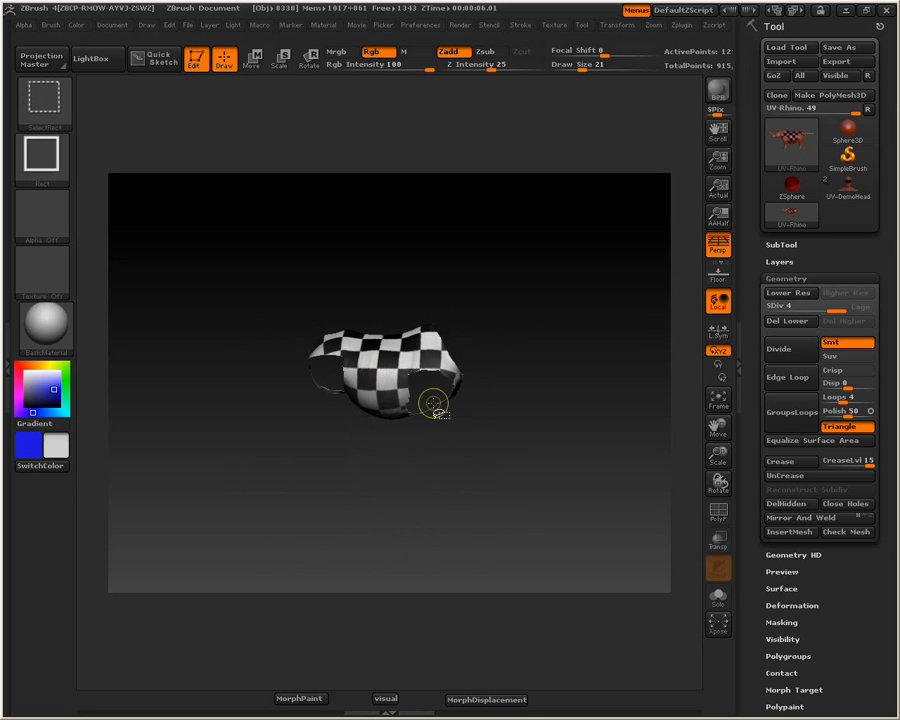
{"action": "mouse_move", "coordinate": [512, 422]}
{"action": "left_mouse_down"}
{"action": "mouse_move", "coordinate": [453, 434]}
{"action": "mouse_move", "coordinate": [478, 434]}
{"action": "mouse_move", "coordinate": [690, 572]}
{"action": "left_mouse_up"}
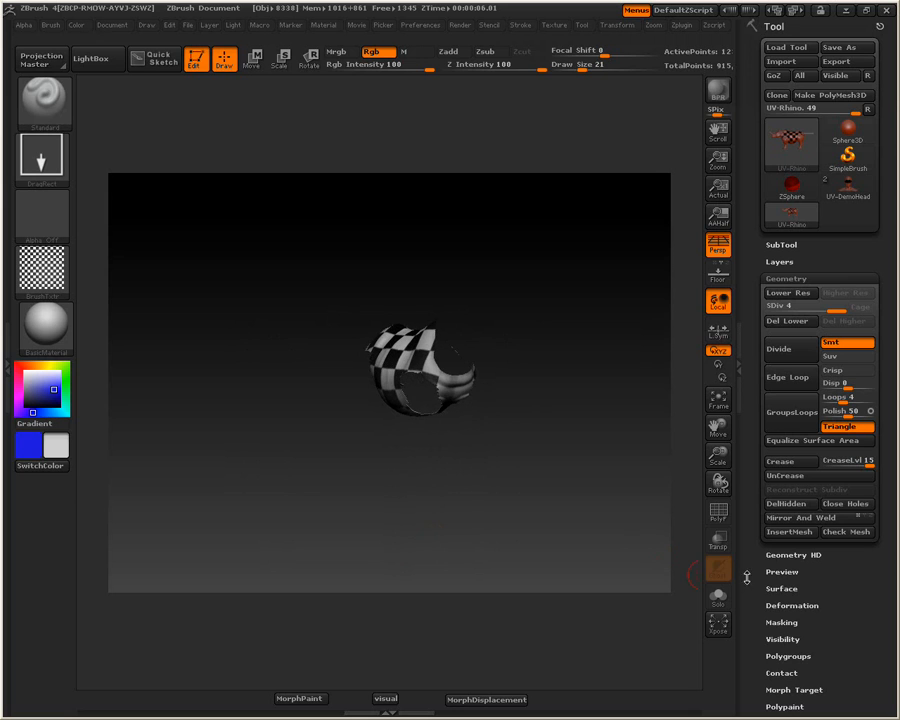
- Turn on the polyframe display and reveal the whole rhino to inspect its polygroups up close
{"action": "left_click", "coordinate": [719, 512]}
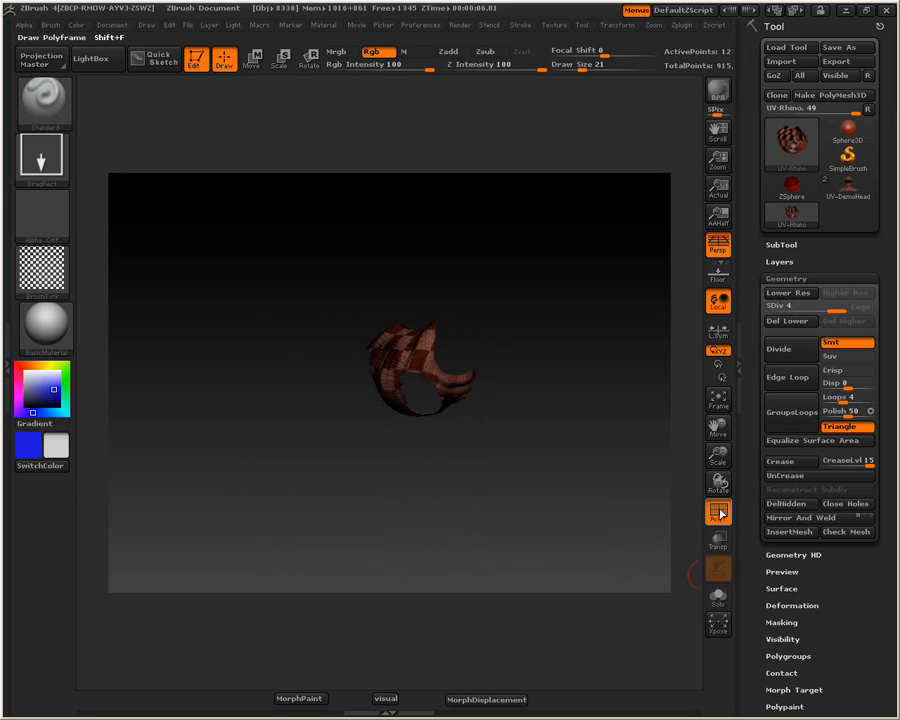
{"action": "key", "text": "ctrl"}
{"action": "left_click", "coordinate": [512, 492], "text": "ctrl+shift"}
{"action": "left_click_drag", "start_coordinate": [512, 490], "coordinate": [618, 469]}
{"action": "mouse_move", "coordinate": [536, 459]}
{"action": "left_mouse_down"}
{"action": "mouse_move", "coordinate": [530, 463]}
{"action": "mouse_move", "coordinate": [551, 464]}
{"action": "left_mouse_up"}
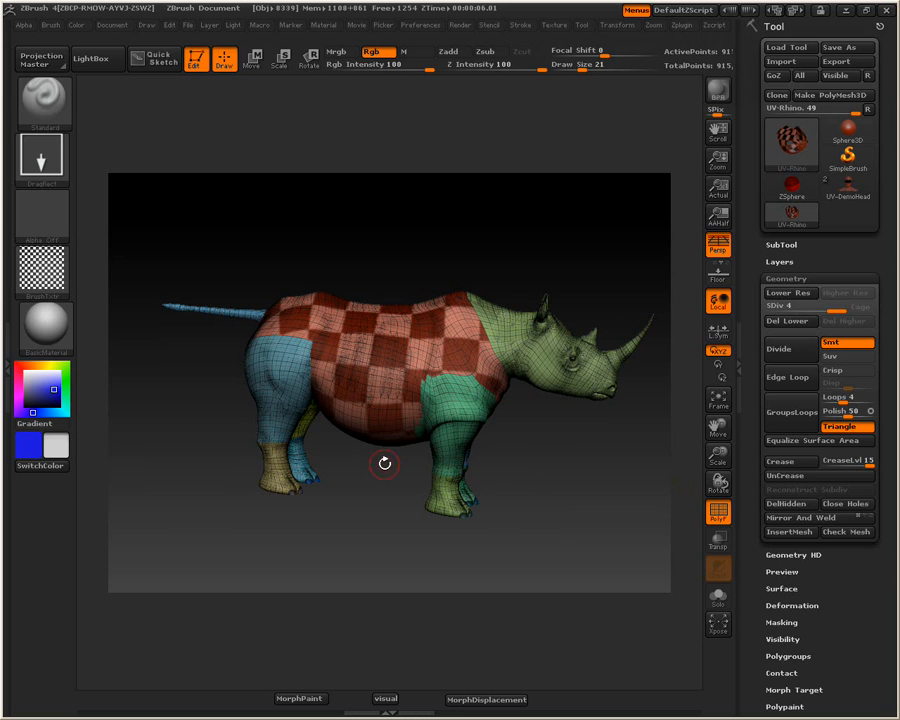
- Undo the MorphPaint restore and the checker stamp on the body group, and turn off the polyframe display
{"action": "left_click", "coordinate": [440, 491], "text": "ctrl+shift"}
{"action": "left_click", "coordinate": [466, 508], "text": "ctrl+shift"}
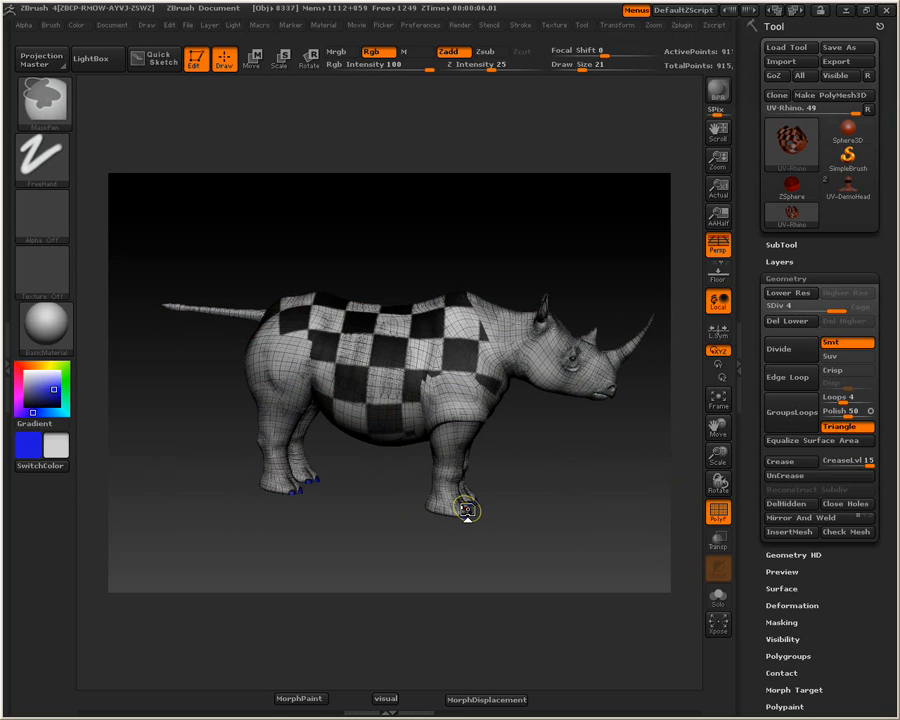
{"action": "key", "text": "ctrl+u"}
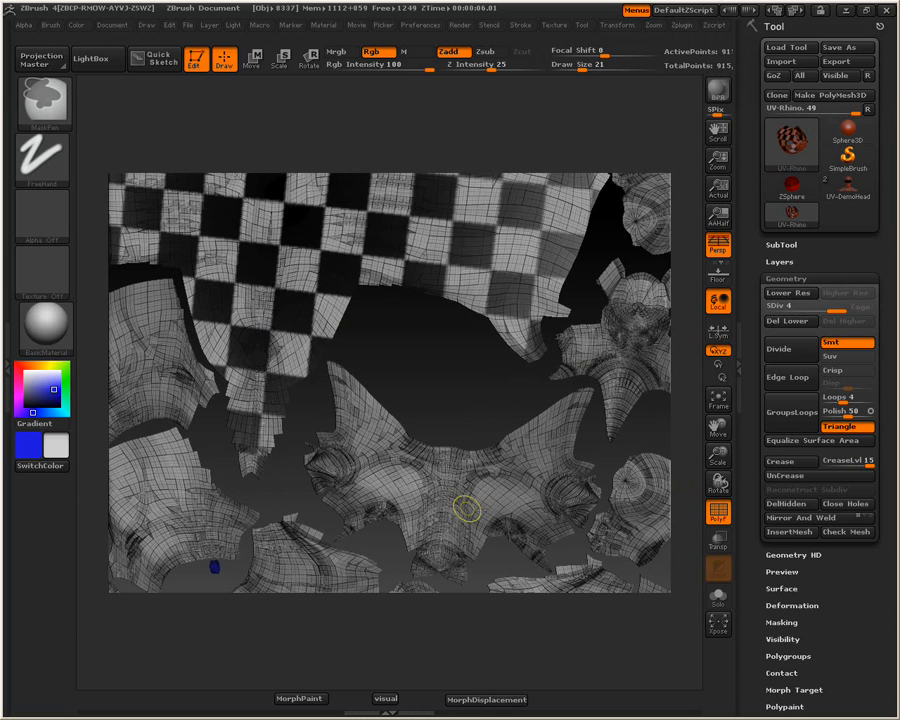
{"action": "key", "text": "shift+f"}
{"action": "key", "text": "ctrl+w"}
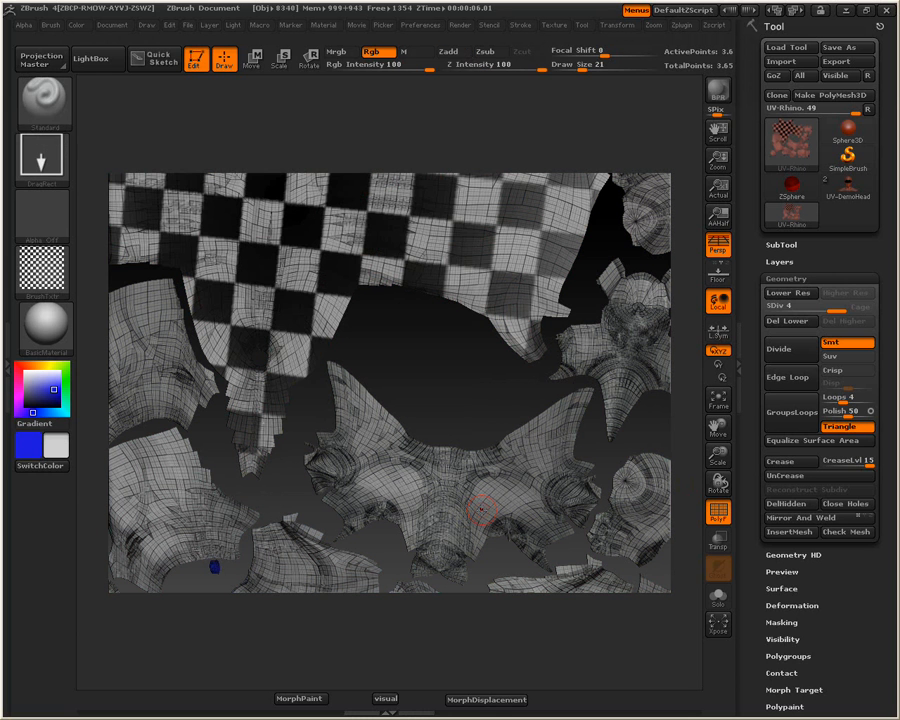
{"action": "key", "text": "ctrl+z"}
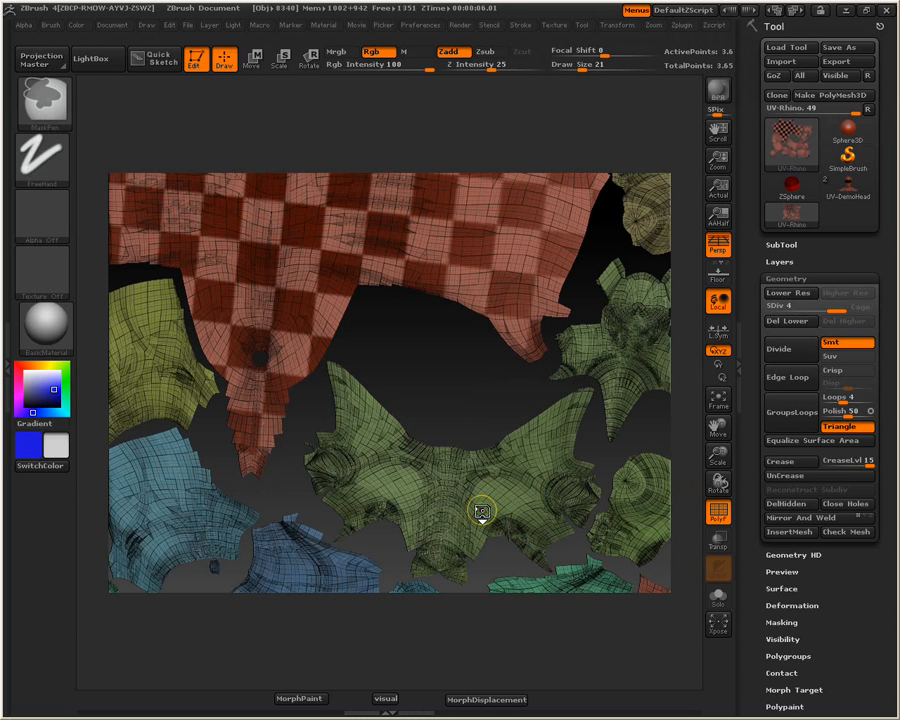
{"action": "left_click", "coordinate": [481, 509], "text": "ctrl+shift"}
{"action": "key", "text": "ctrl+w"}
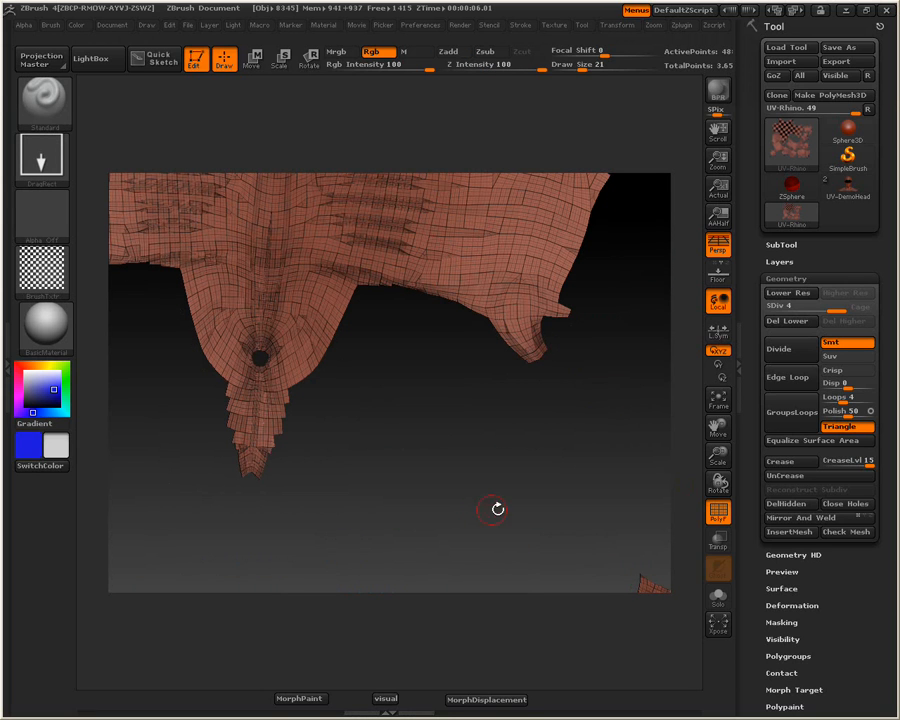
{"action": "left_click", "coordinate": [717, 513]}
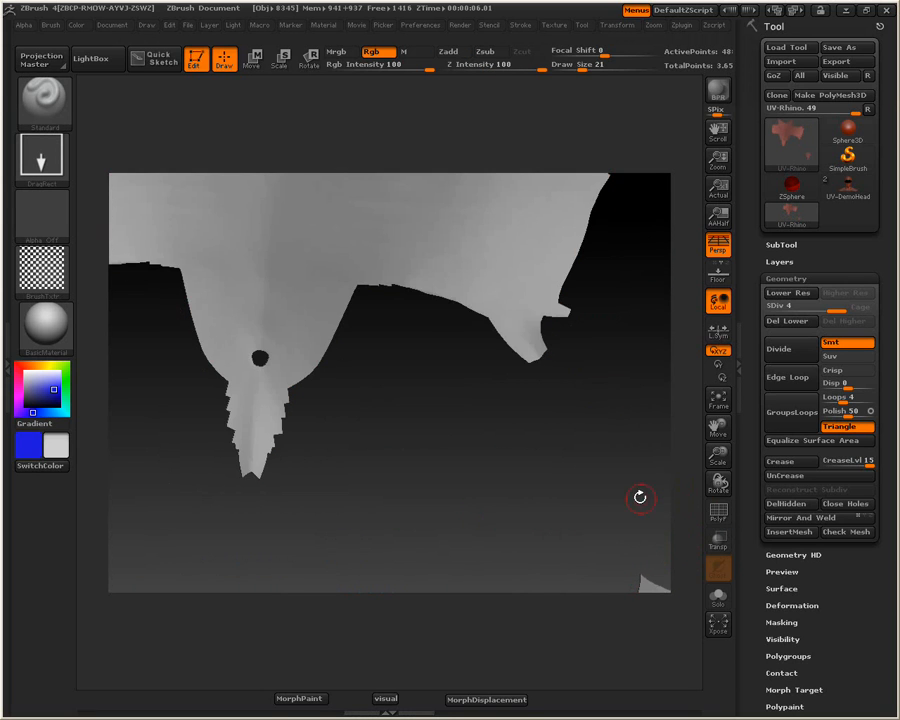
- Reveal all pieces of the flattened layout and restore the rhino to 3D with MorphPaint
{"action": "key", "text": "f"}
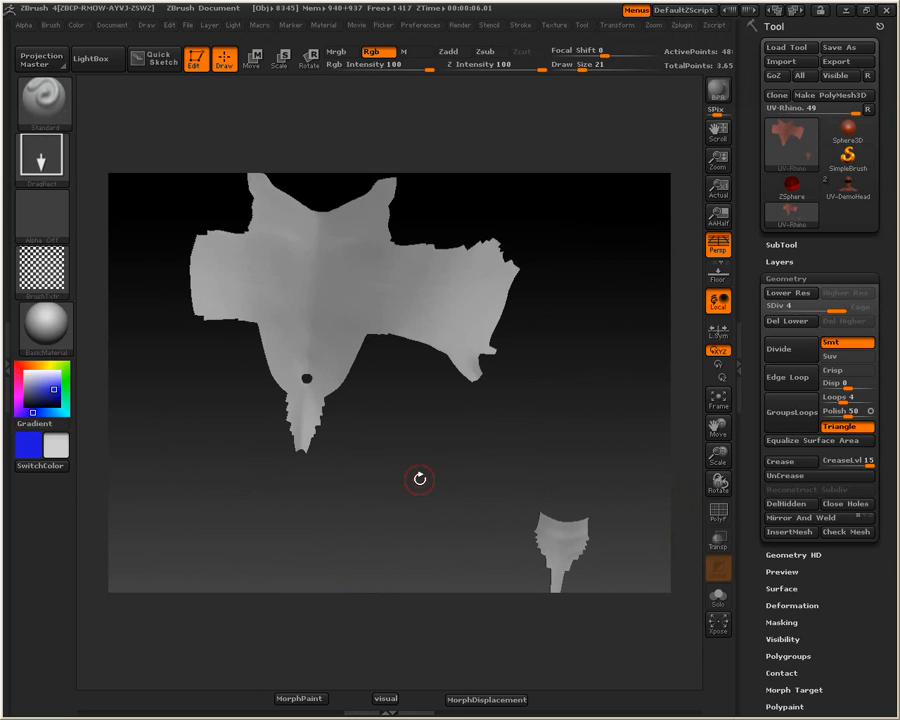
{"action": "key", "text": "ctrl+shift"}
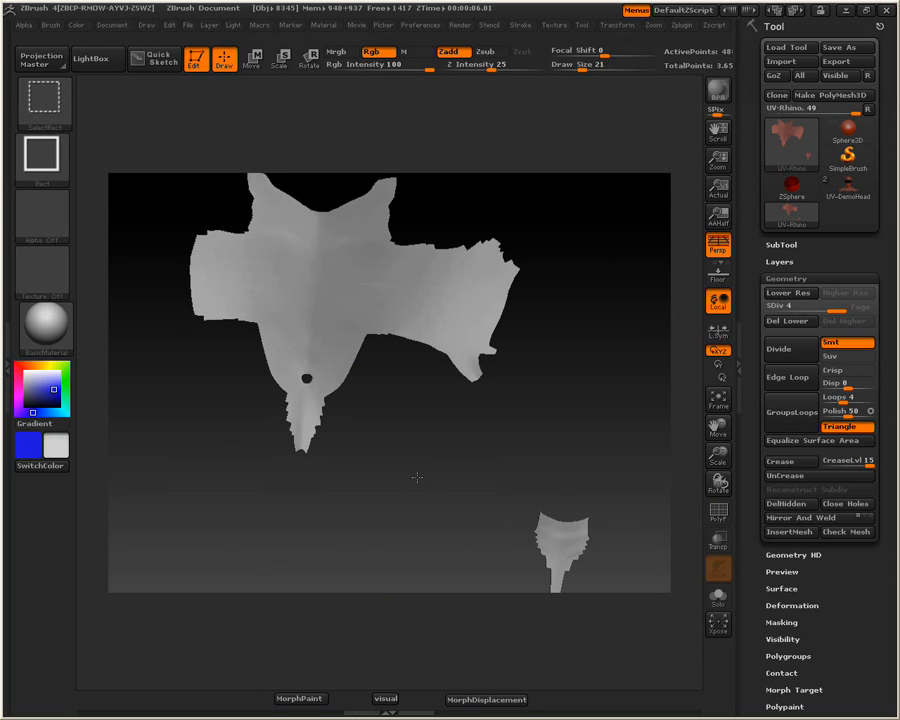
{"action": "left_click", "coordinate": [417, 478], "text": "ctrl+shift"}
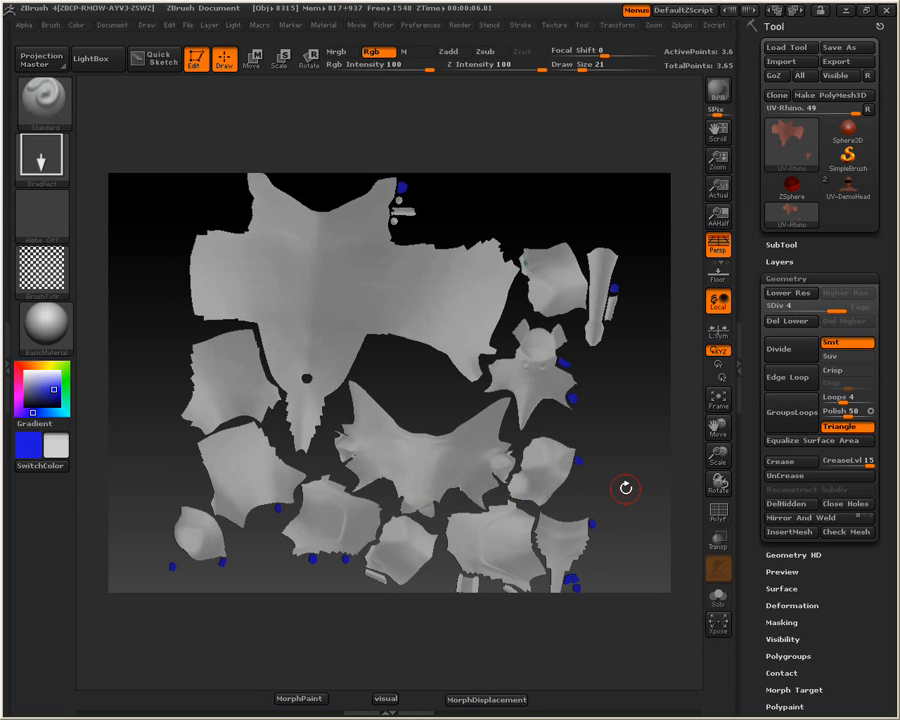
{"action": "left_click_drag", "start_coordinate": [617, 482], "coordinate": [610, 466]}
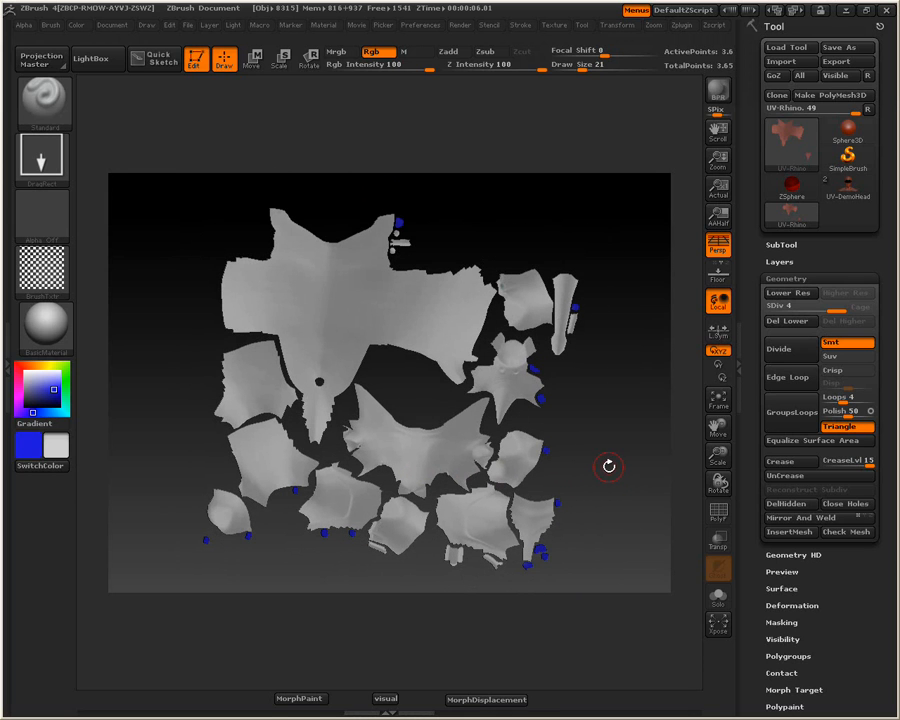
{"action": "left_click", "coordinate": [313, 699]}
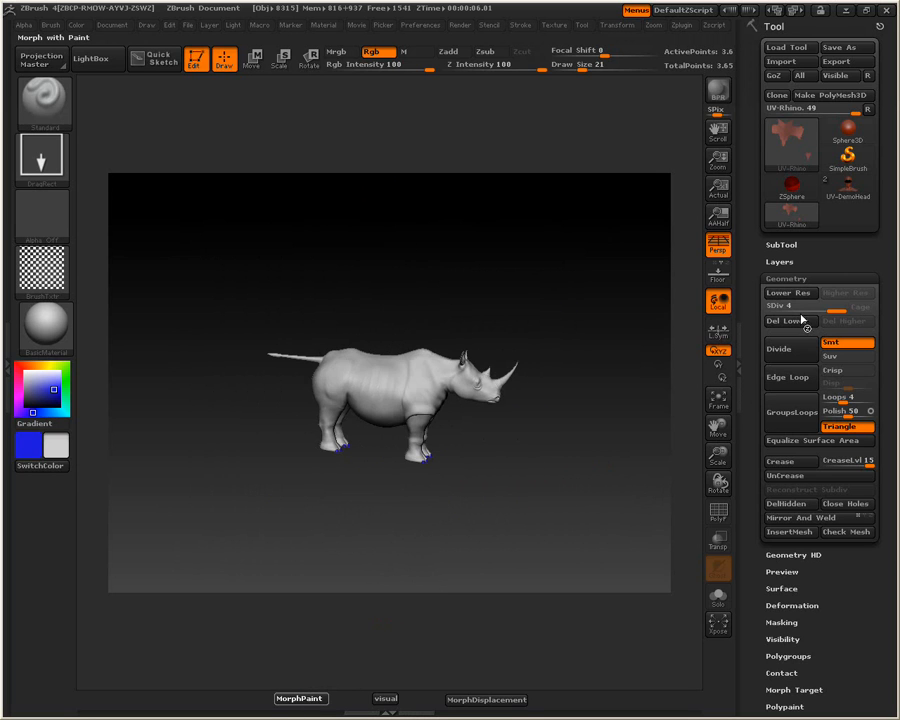
- Set the rhino's subdivision level to 3
{"action": "left_click_drag", "start_coordinate": [834, 306], "coordinate": [825, 307]}
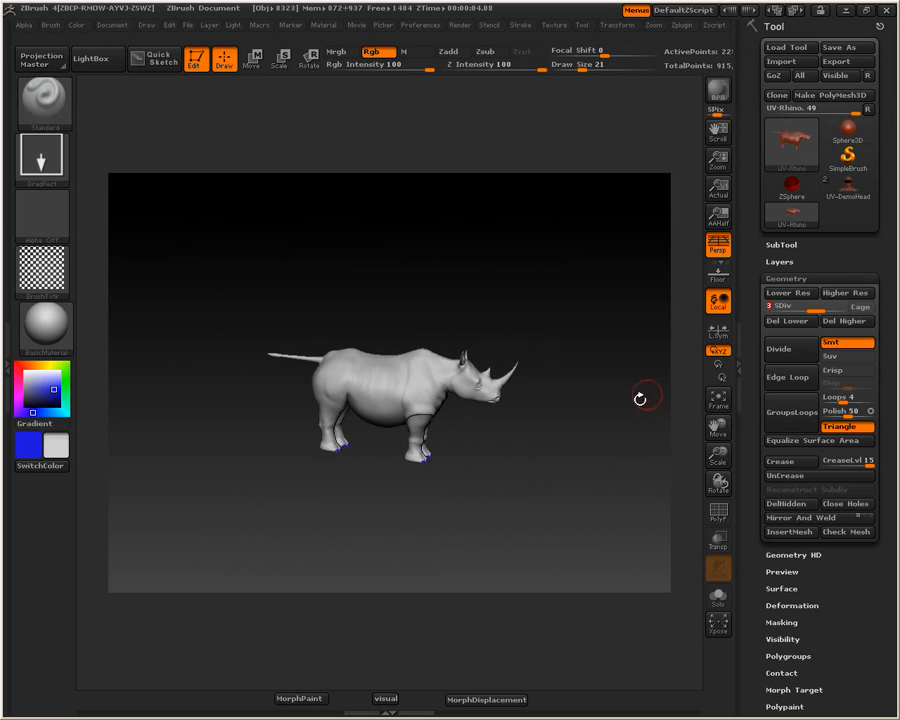
{"action": "left_click_drag", "start_coordinate": [558, 443], "coordinate": [693, 431], "text": "alt"}
{"action": "left_click_drag", "start_coordinate": [607, 458], "coordinate": [480, 472], "text": "alt"}
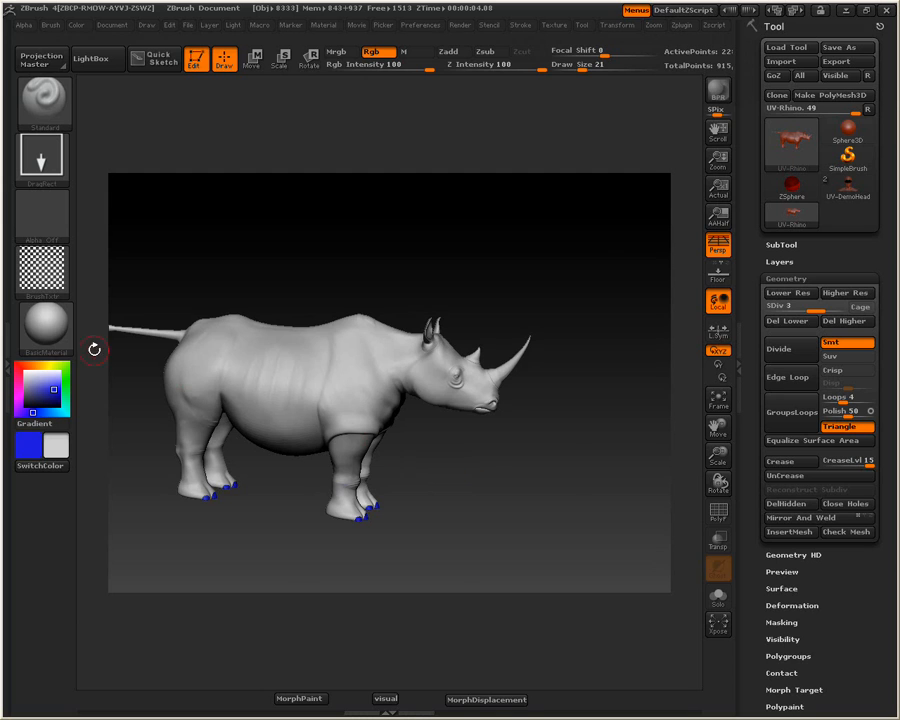
- Set up the brush with the Dots stroke, red as the paint colour and no texture
{"action": "left_click", "coordinate": [42, 268]}
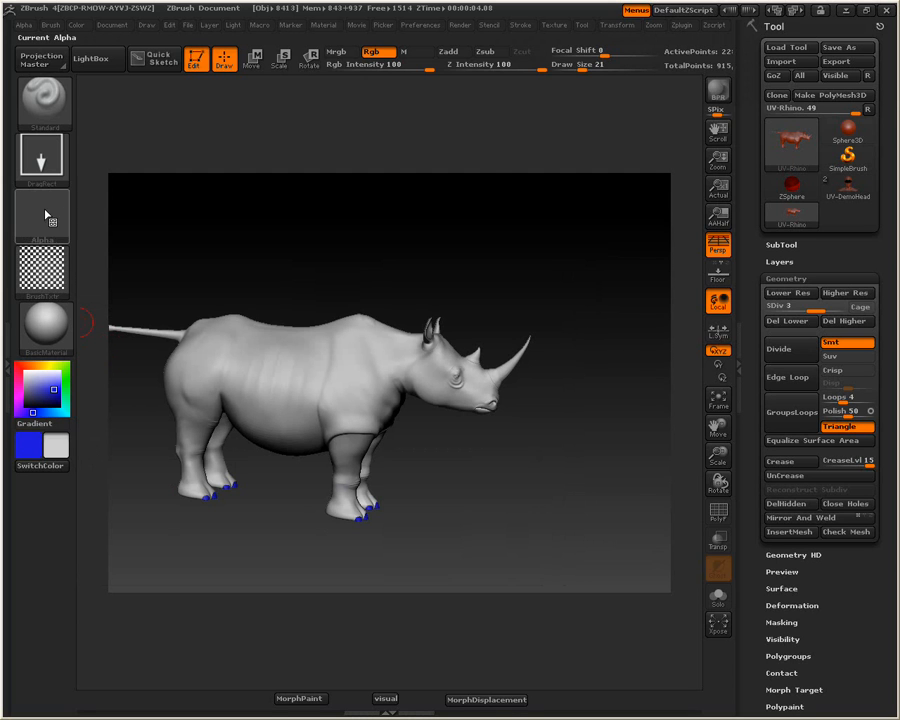
{"action": "left_click", "coordinate": [38, 155]}
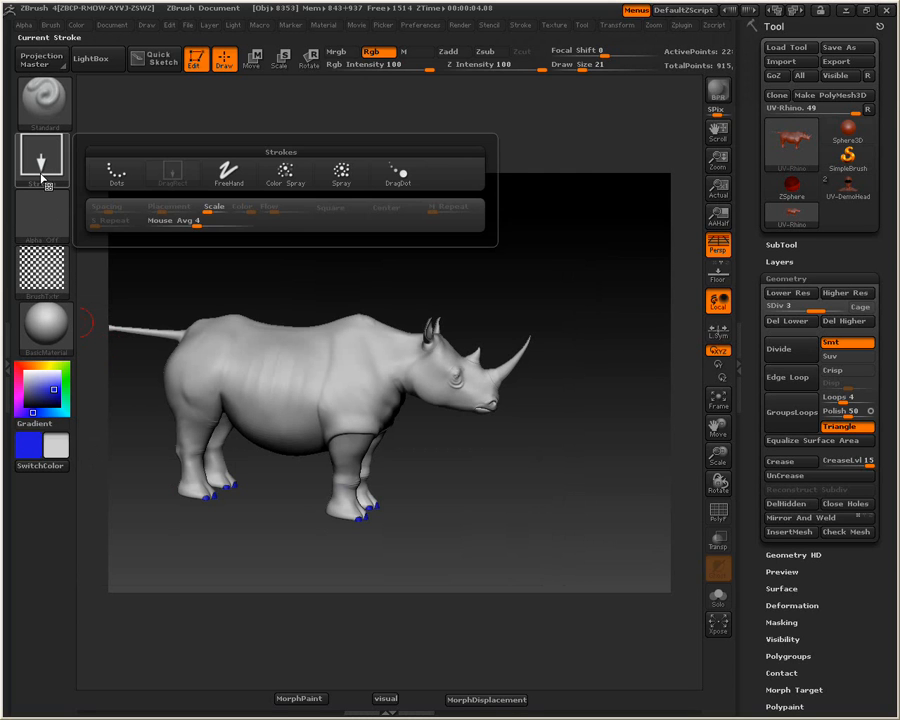
{"action": "left_click", "coordinate": [107, 183]}
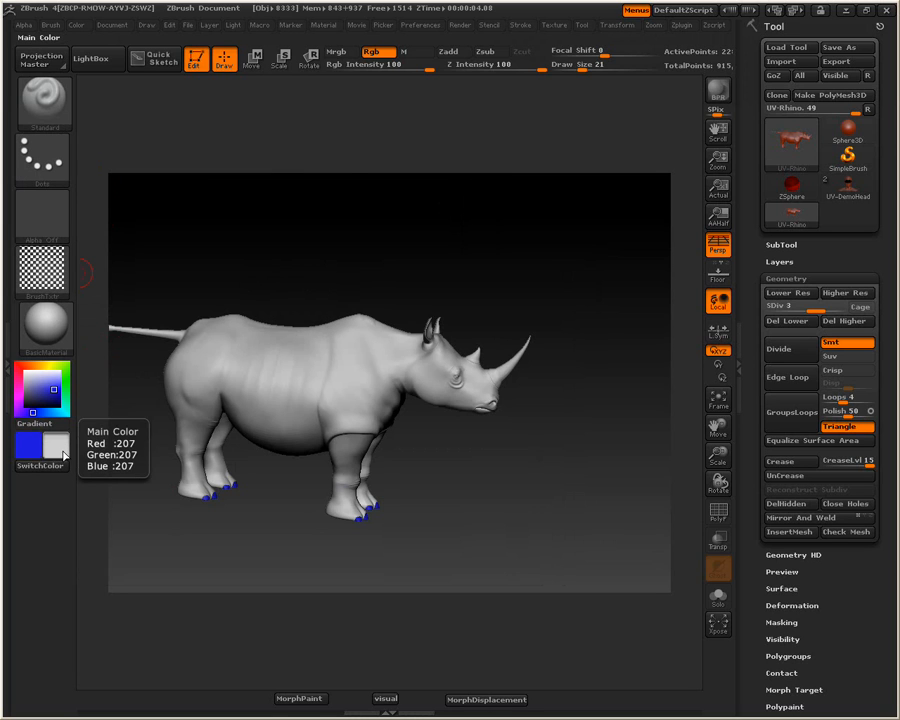
{"action": "left_click", "coordinate": [22, 374]}
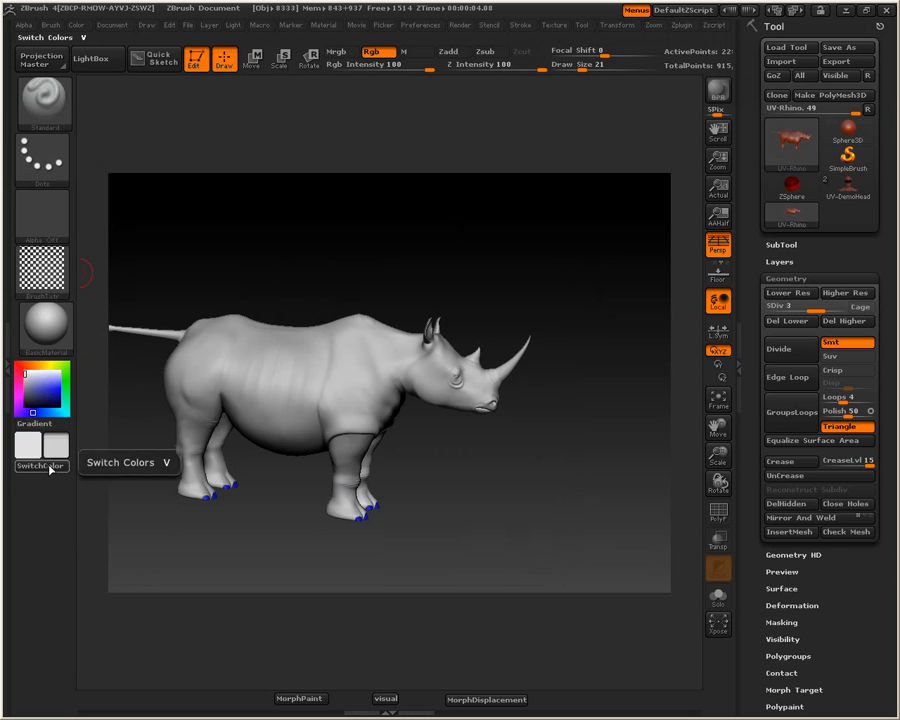
{"action": "left_click", "coordinate": [18, 372]}
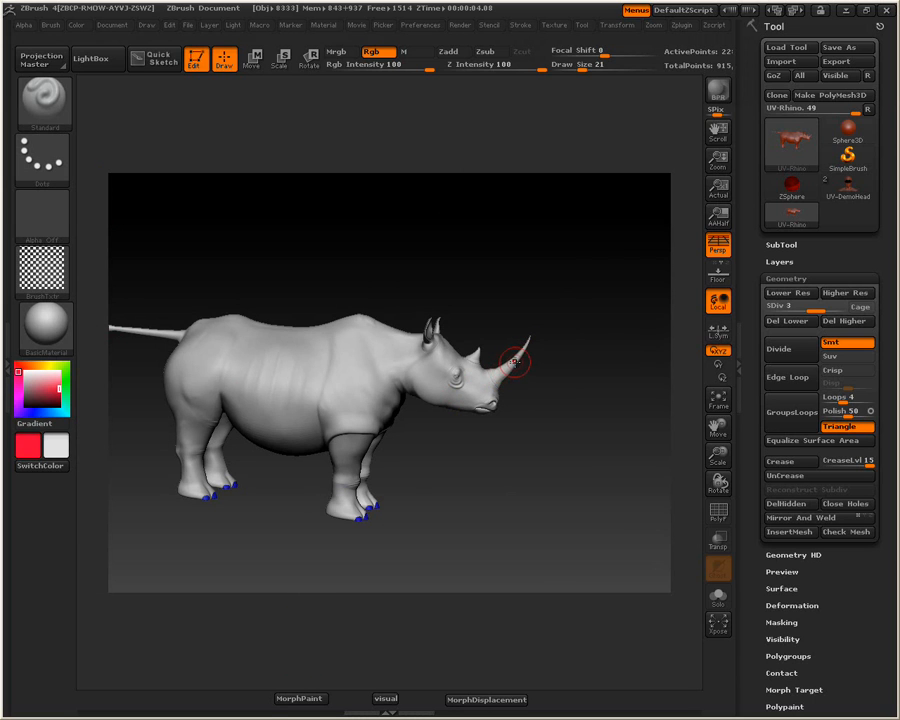
{"action": "key", "text": "ctrl"}
{"action": "left_click", "coordinate": [58, 266]}
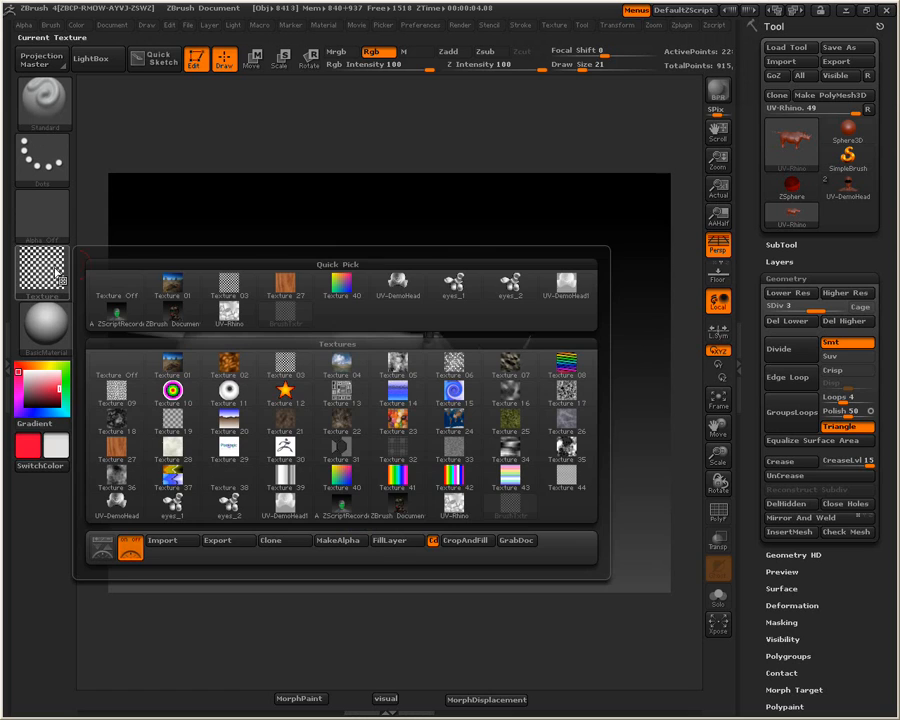
{"action": "left_click", "coordinate": [108, 282]}
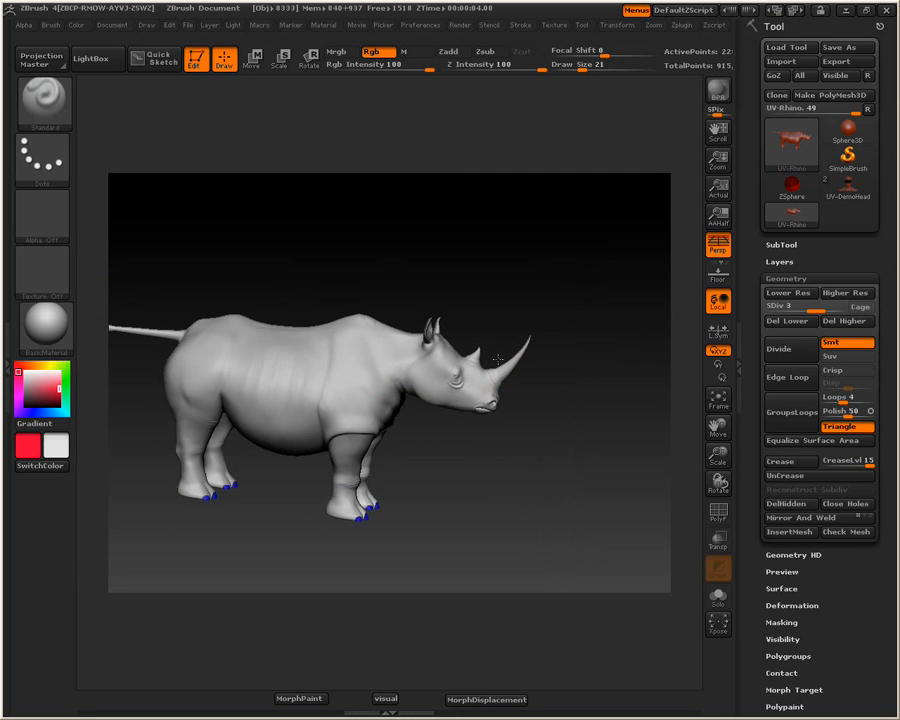
- Paint the rhino's large front horn red and switch the main and secondary colours
{"action": "left_click", "coordinate": [41, 465]}
{"action": "mouse_move", "coordinate": [507, 360]}
{"action": "left_mouse_down"}
{"action": "mouse_move", "coordinate": [524, 345]}
{"action": "mouse_move", "coordinate": [504, 370]}
{"action": "left_mouse_up"}
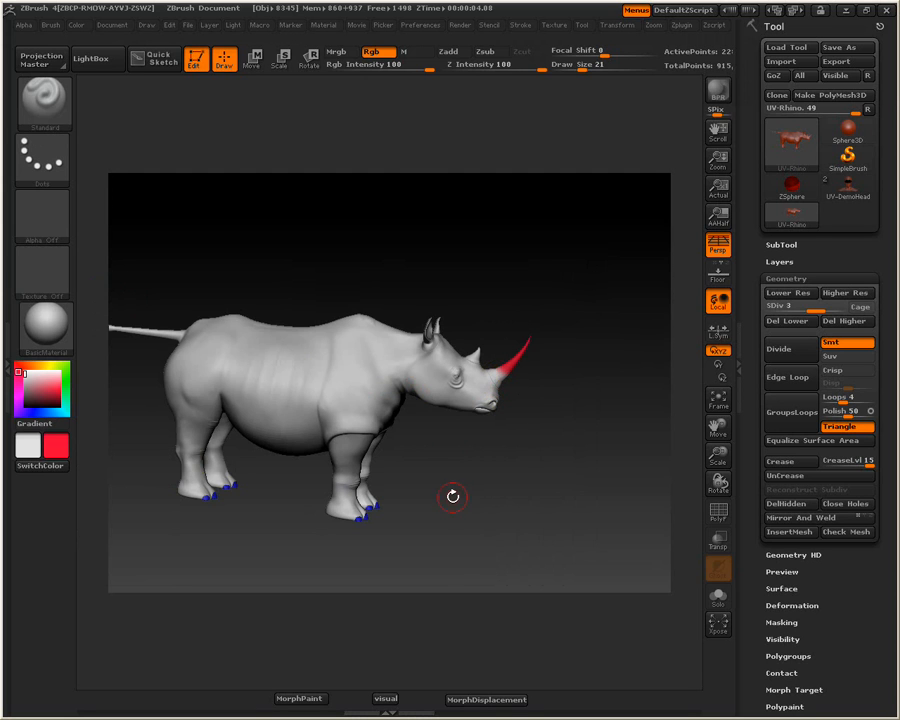
- Show the rhino's polyframe with its polygroup colours in a side view
{"action": "mouse_move", "coordinate": [571, 411]}
{"action": "left_mouse_down"}
{"action": "mouse_move", "coordinate": [476, 420]}
{"action": "mouse_move", "coordinate": [446, 434]}
{"action": "mouse_move", "coordinate": [485, 435]}
{"action": "mouse_move", "coordinate": [562, 408]}
{"action": "left_mouse_up"}
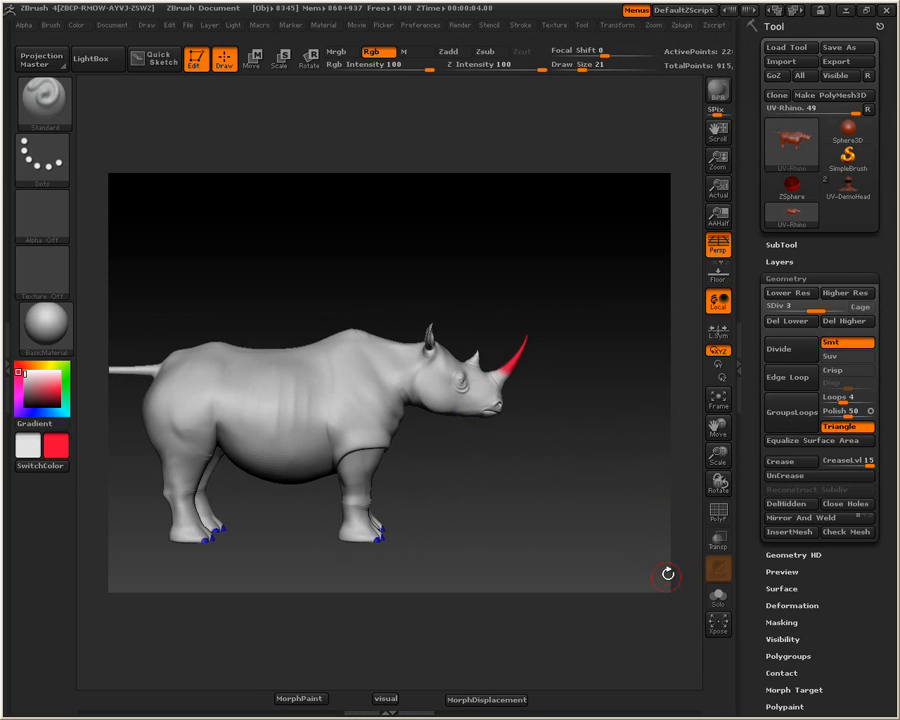
{"action": "left_click", "coordinate": [716, 512]}
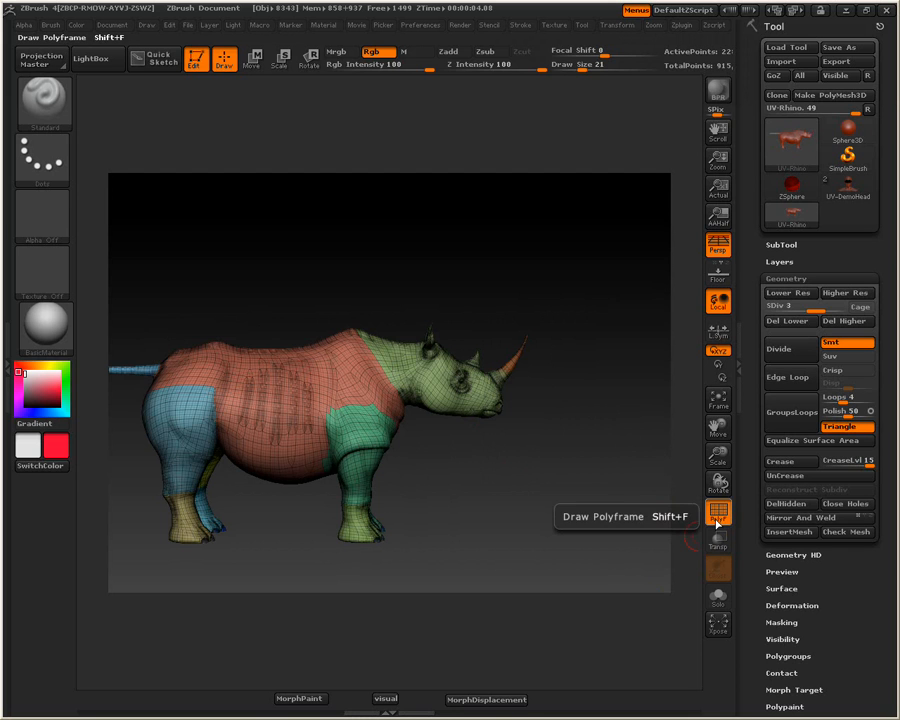
- Hide the rhino's polyframe, then morph the painted model to its flattened UV layout and back to 3D
{"action": "left_click", "coordinate": [717, 515]}
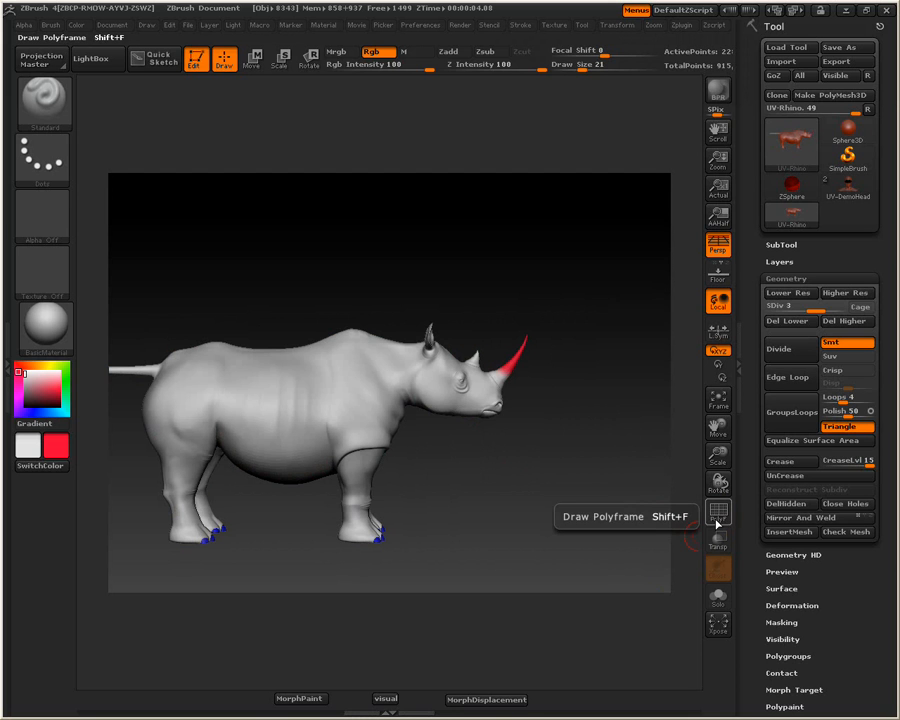
{"action": "left_click", "coordinate": [293, 698]}
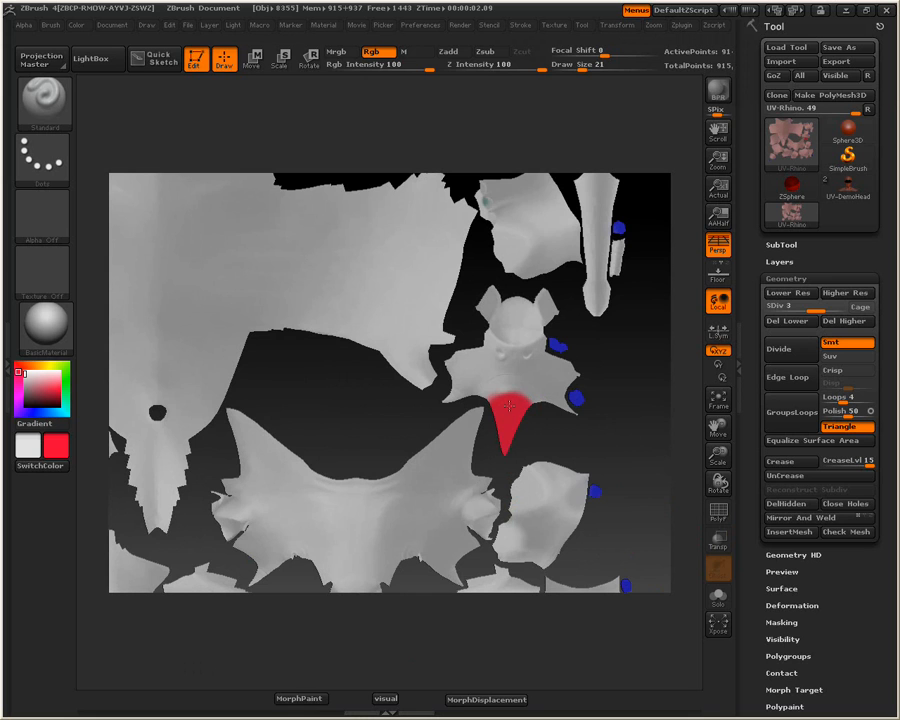
{"action": "left_click", "coordinate": [293, 698]}
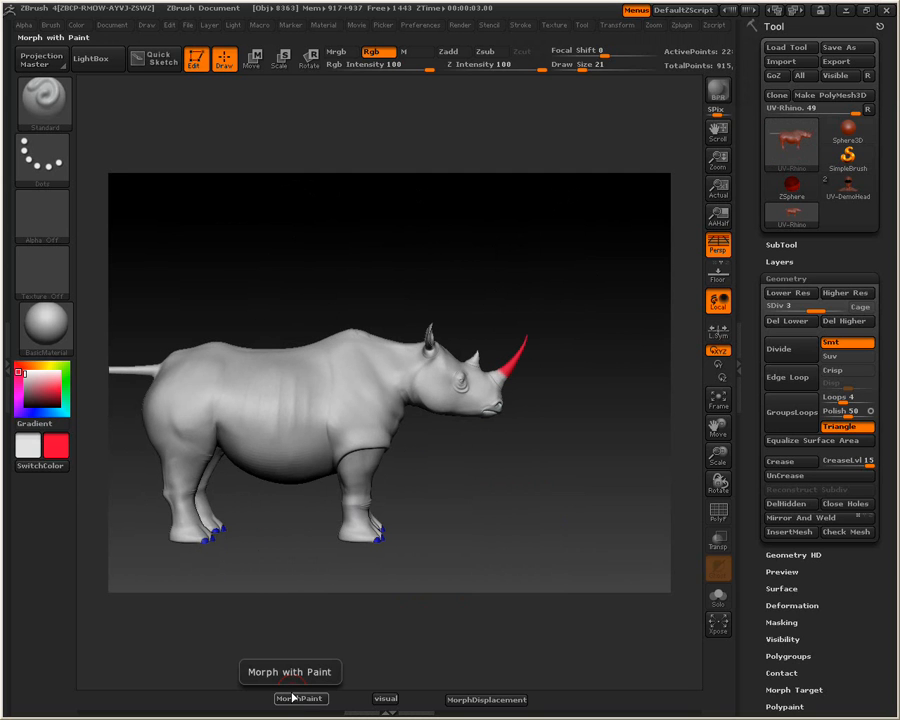
- Extend the red paint around the front horn's base on the flattened UV layout, set the draw size to 8, and morph back to 3D
{"action": "left_click", "coordinate": [293, 698]}
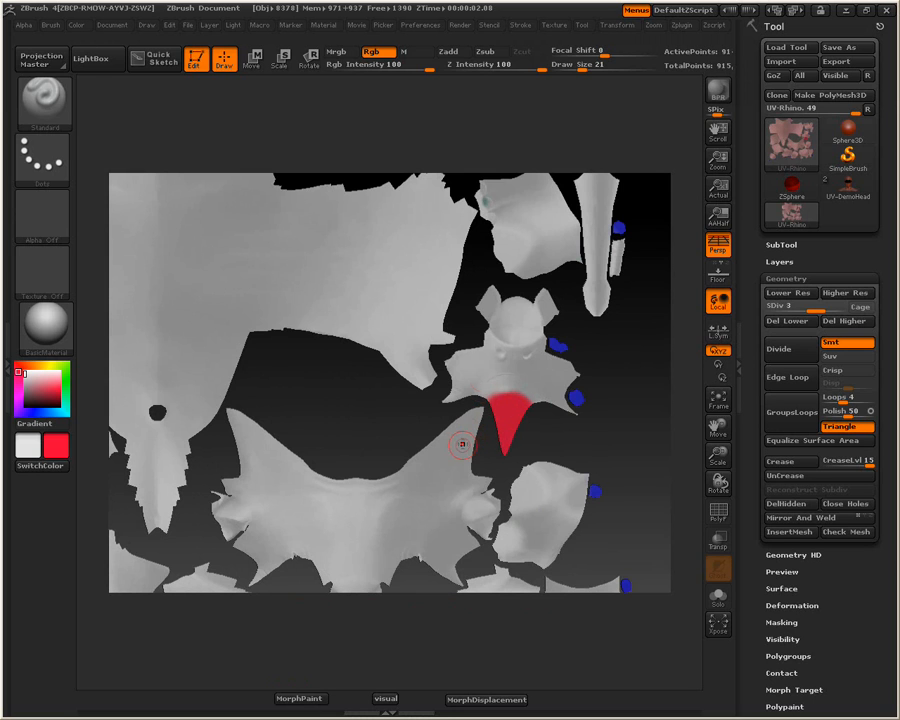
{"action": "key", "text": "ctrl+shift"}
{"action": "key", "text": "ctrl+shift"}
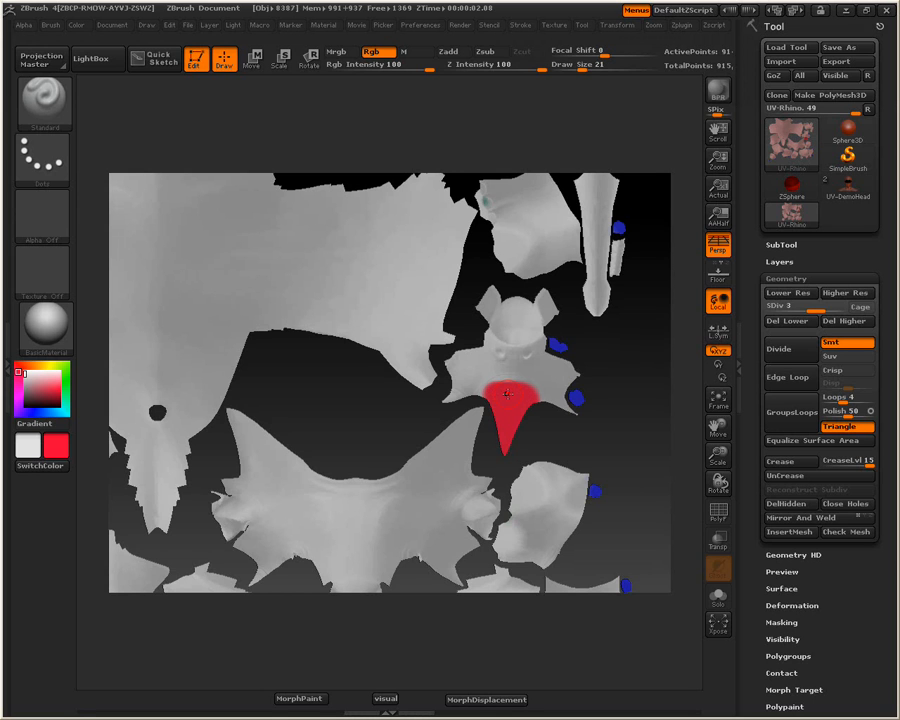
{"action": "left_click_drag", "start_coordinate": [583, 71], "coordinate": [571, 71]}
{"action": "left_click", "coordinate": [309, 698]}
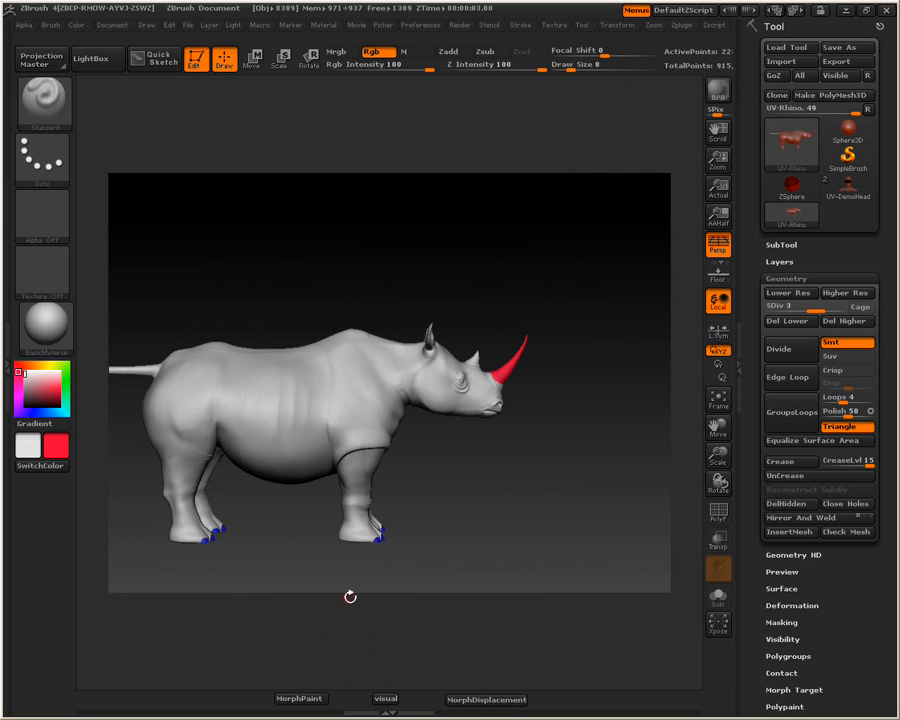
{"action": "mouse_move", "coordinate": [442, 535]}
{"action": "left_mouse_down"}
{"action": "mouse_move", "coordinate": [382, 539]}
{"action": "mouse_move", "coordinate": [438, 542]}
{"action": "mouse_move", "coordinate": [402, 598]}
{"action": "mouse_move", "coordinate": [450, 540]}
{"action": "left_mouse_up"}
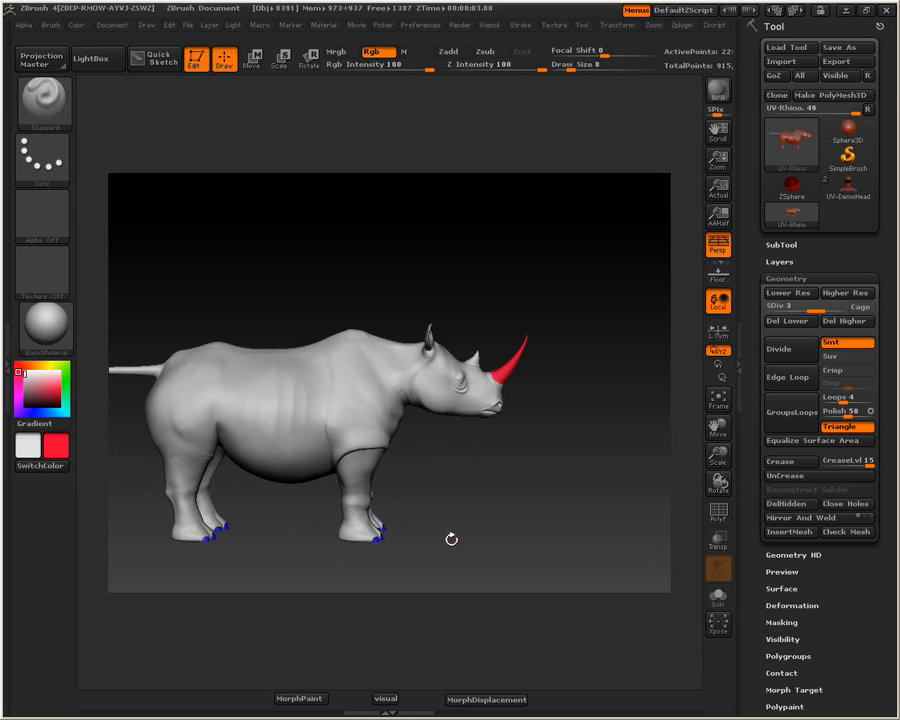
- Show the rhino's polyframe and compare its polygroups in the flattened UV layout and in 3D form
{"action": "key", "text": "shift+f"}
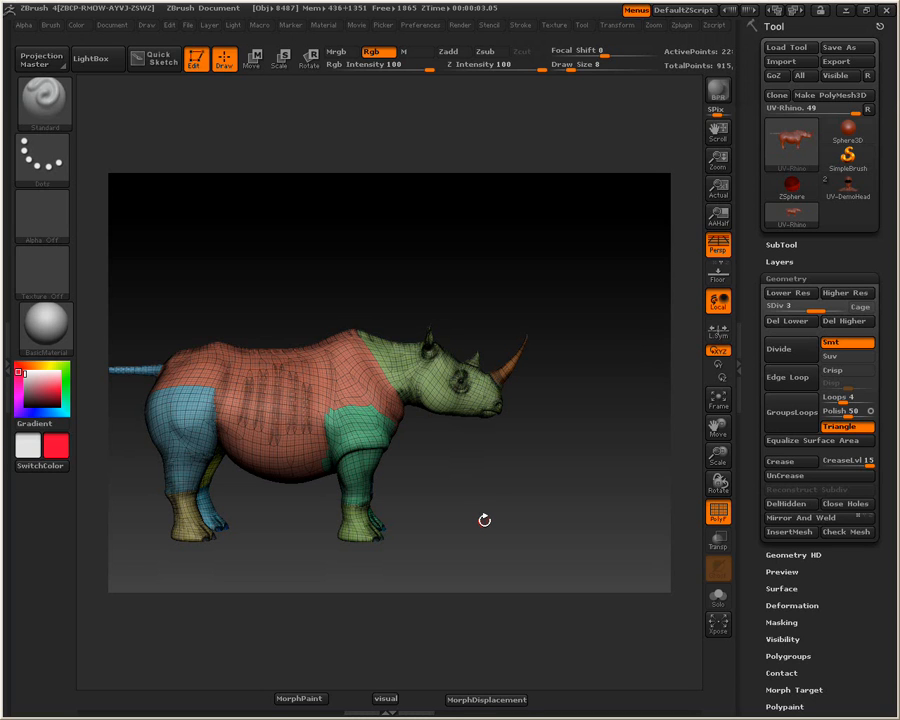
{"action": "left_click", "coordinate": [680, 27]}
{"action": "left_click", "coordinate": [303, 699]}
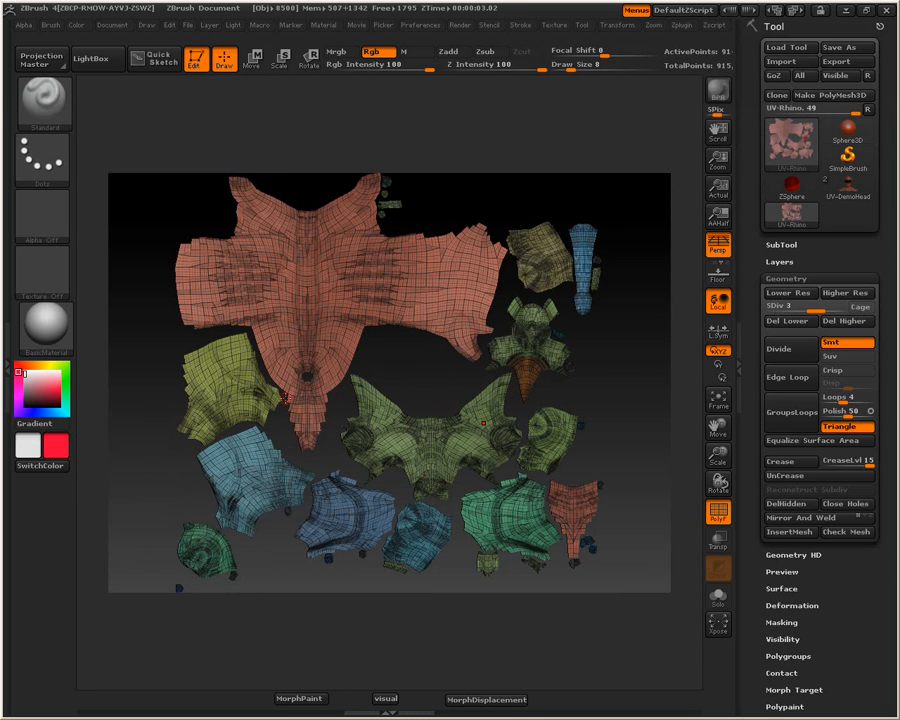
{"action": "left_click", "coordinate": [288, 700]}
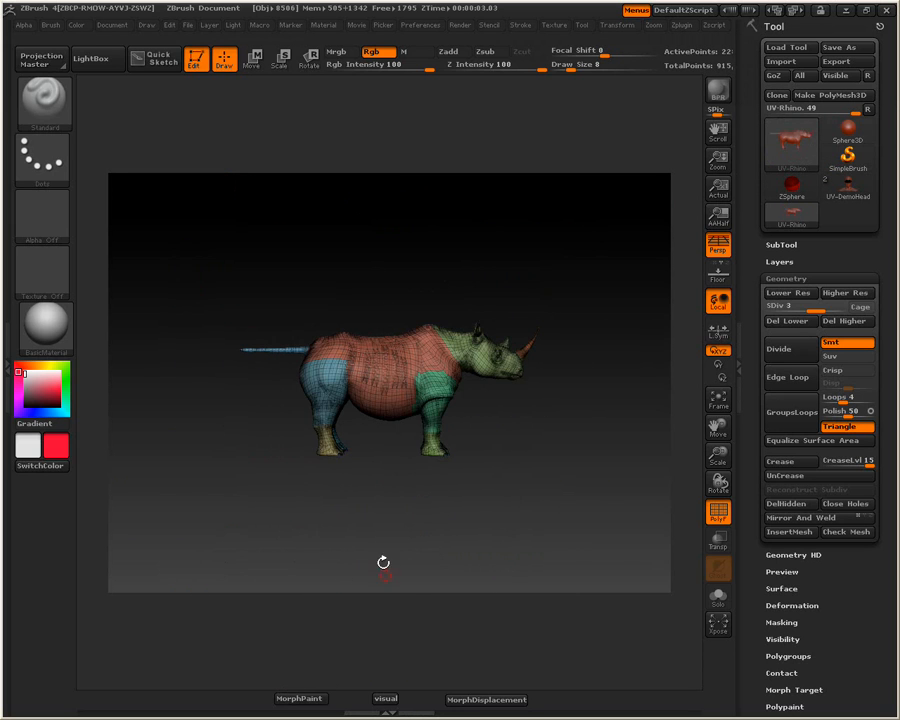
{"action": "left_click", "coordinate": [386, 699]}
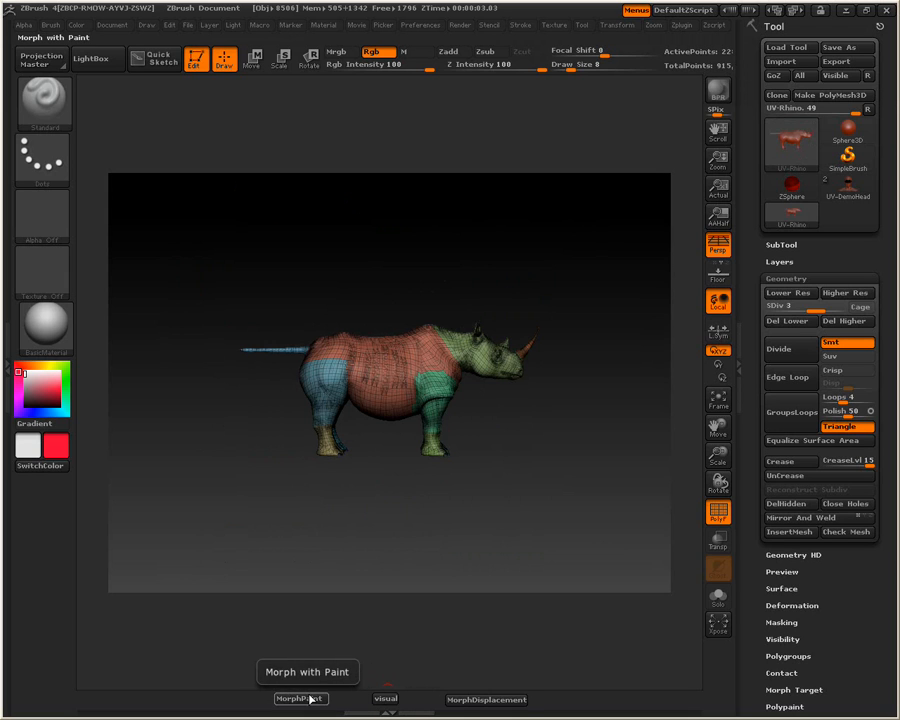
{"action": "left_click", "coordinate": [470, 697]}
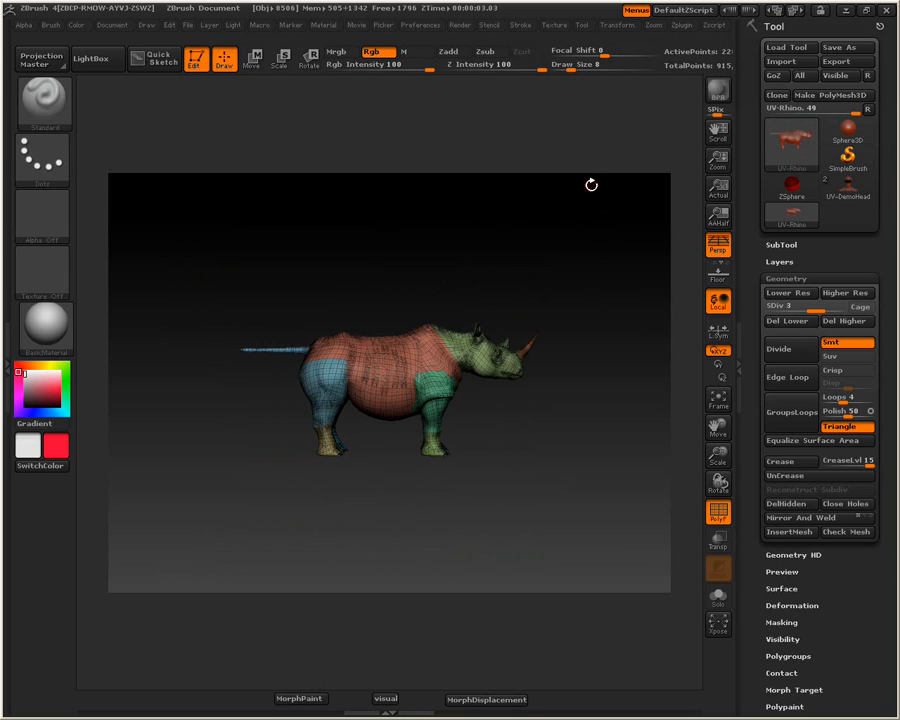
{"action": "left_click", "coordinate": [551, 28]}
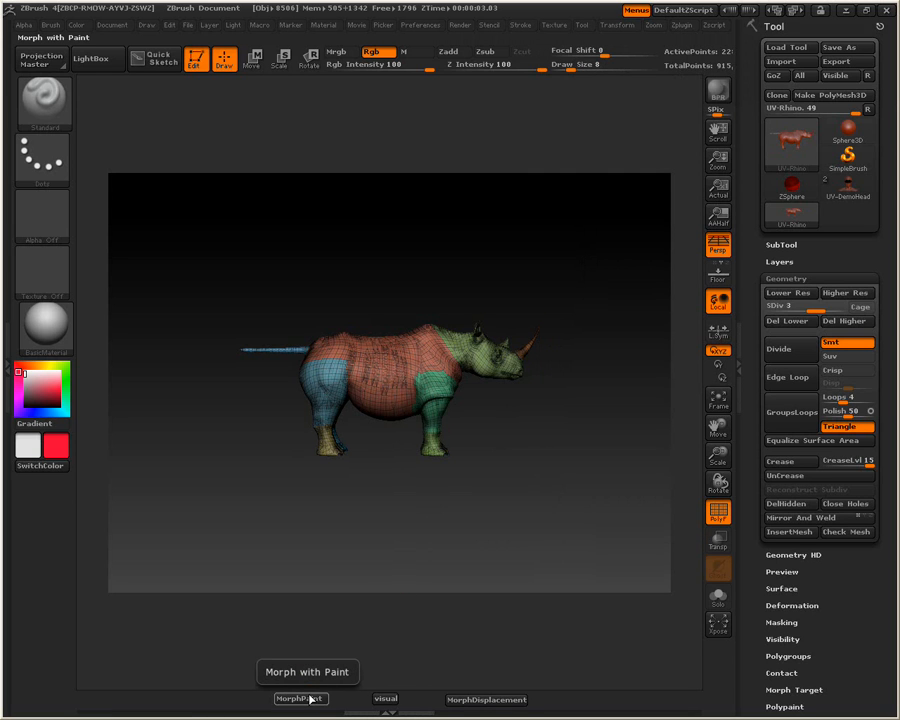
- Hide the polyframe and inspect the blue toenails on the rhino's feet up close from the front
{"action": "left_click", "coordinate": [717, 513]}
{"action": "left_click_drag", "start_coordinate": [584, 498], "coordinate": [453, 436]}
{"action": "key", "text": "f"}
{"action": "left_click_drag", "start_coordinate": [463, 501], "coordinate": [533, 505], "text": "alt"}
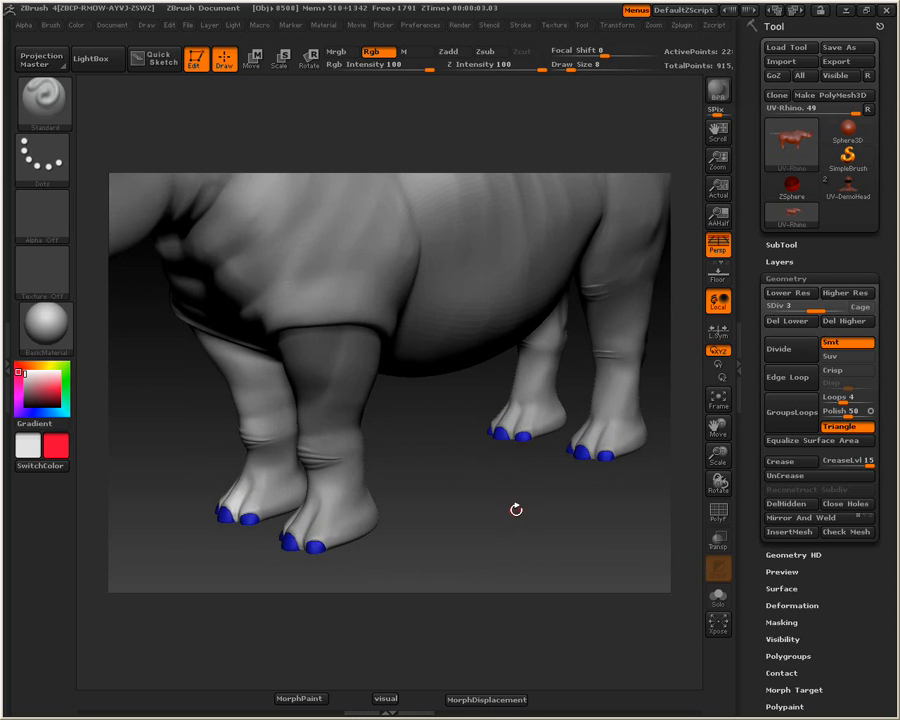